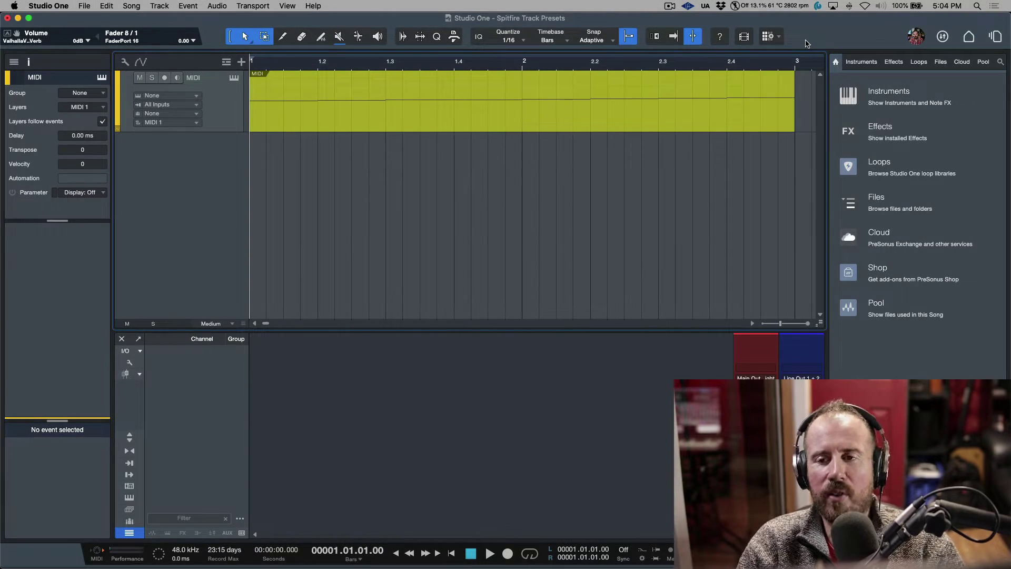
- Drag the 'a - Violins 1' preset from Spitfire Chamber Strings track presets into the arrange view
left_click(855, 63)
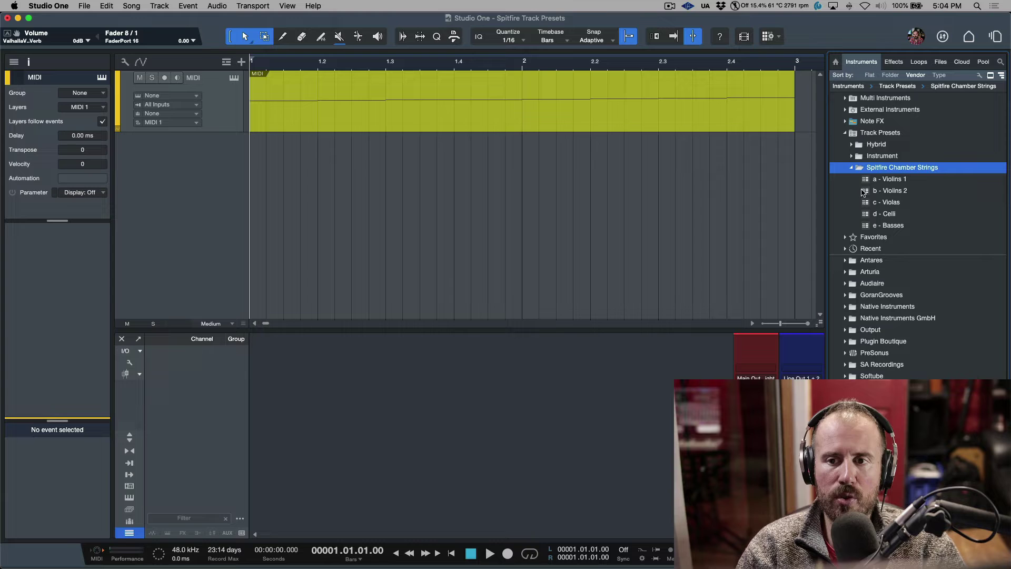
left_click(852, 167)
left_click(852, 168)
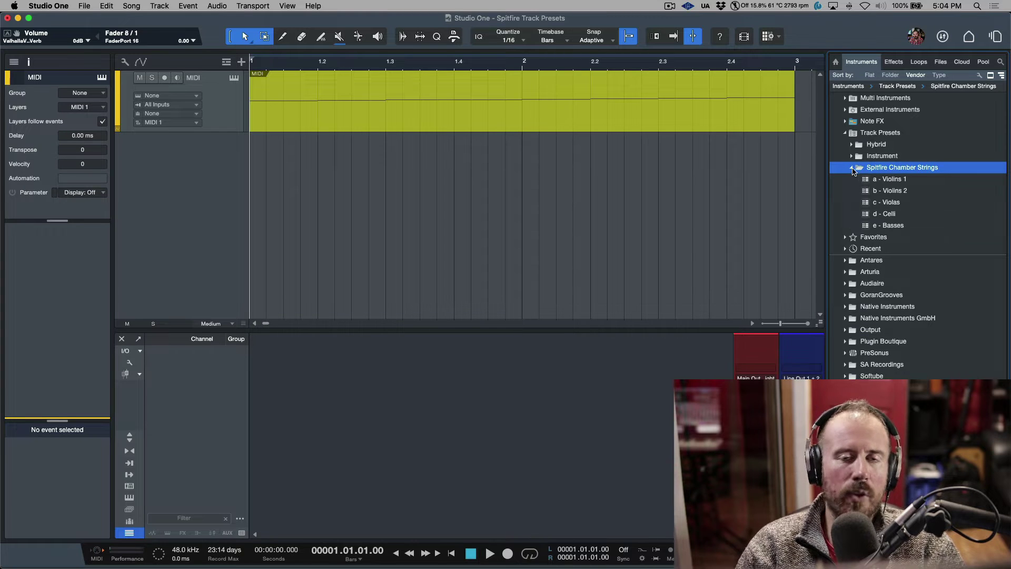
left_click(866, 179)
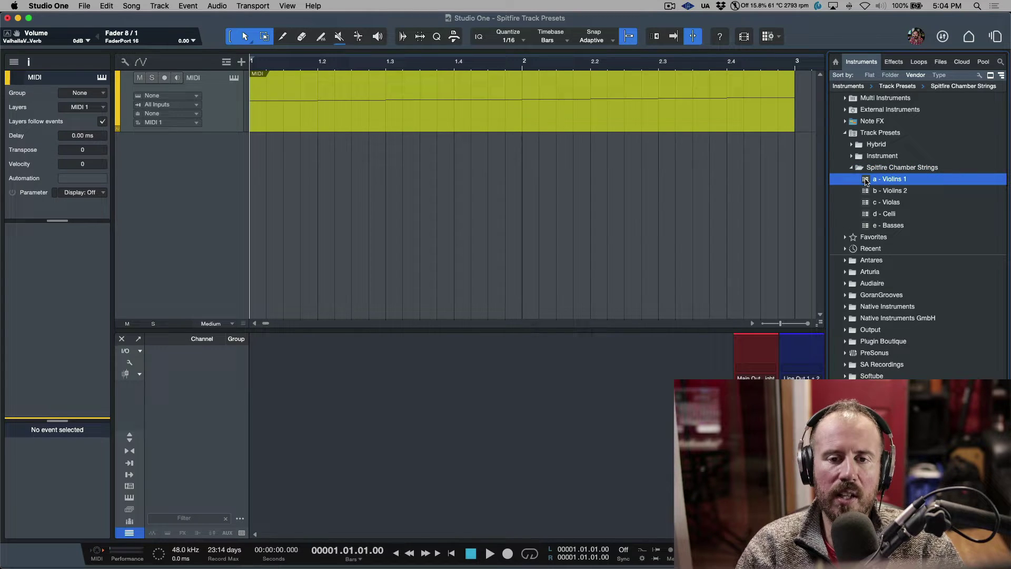
left_click_drag(865, 180, 611, 202)
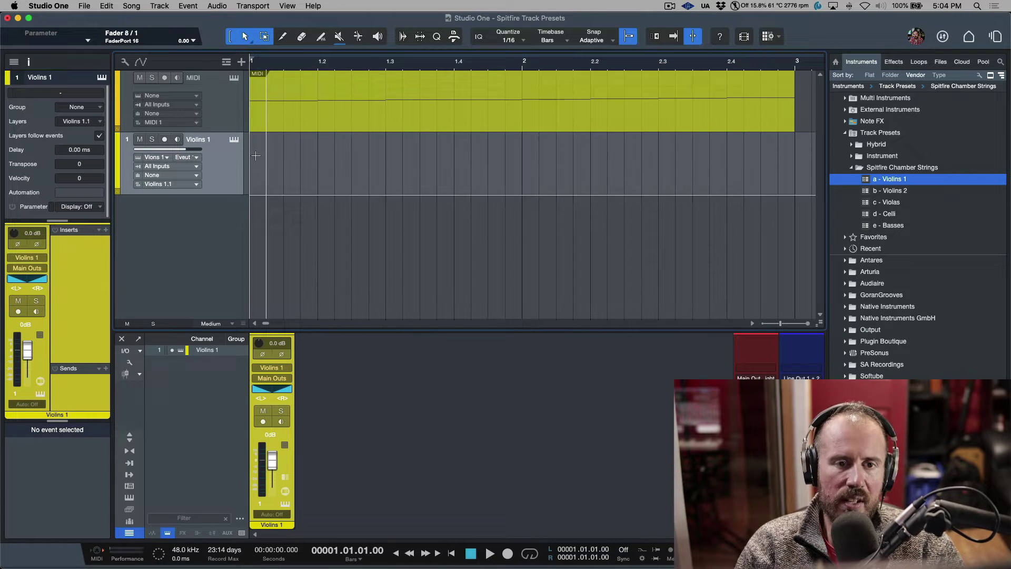
left_click(234, 140)
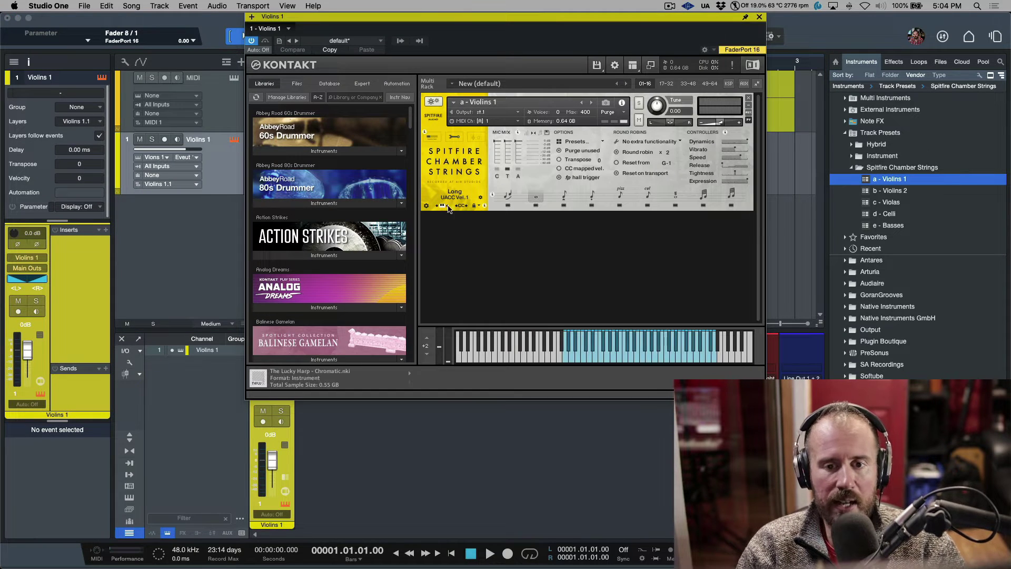
scroll(367, 251, "down", 20)
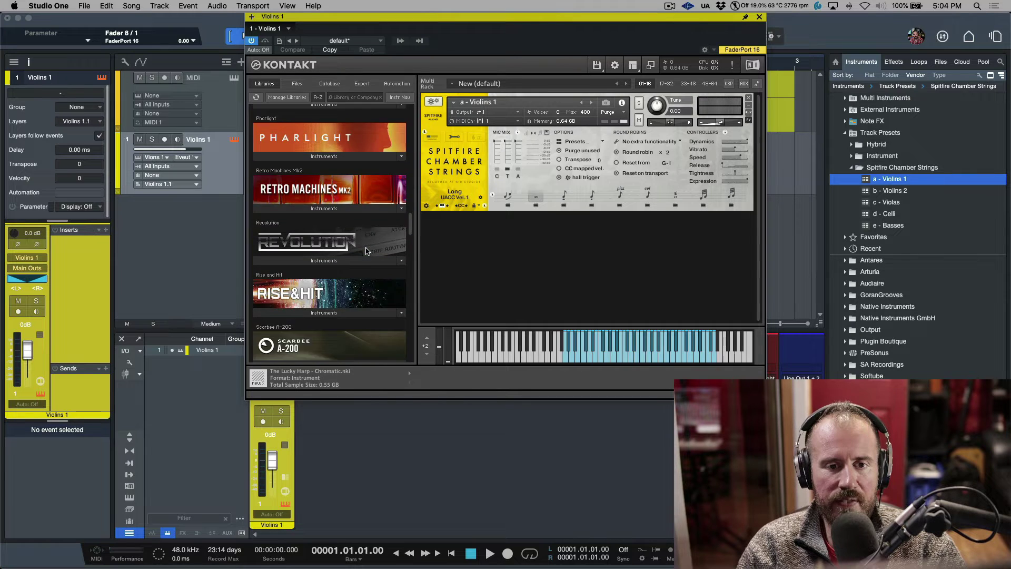
scroll(367, 251, "down", 10)
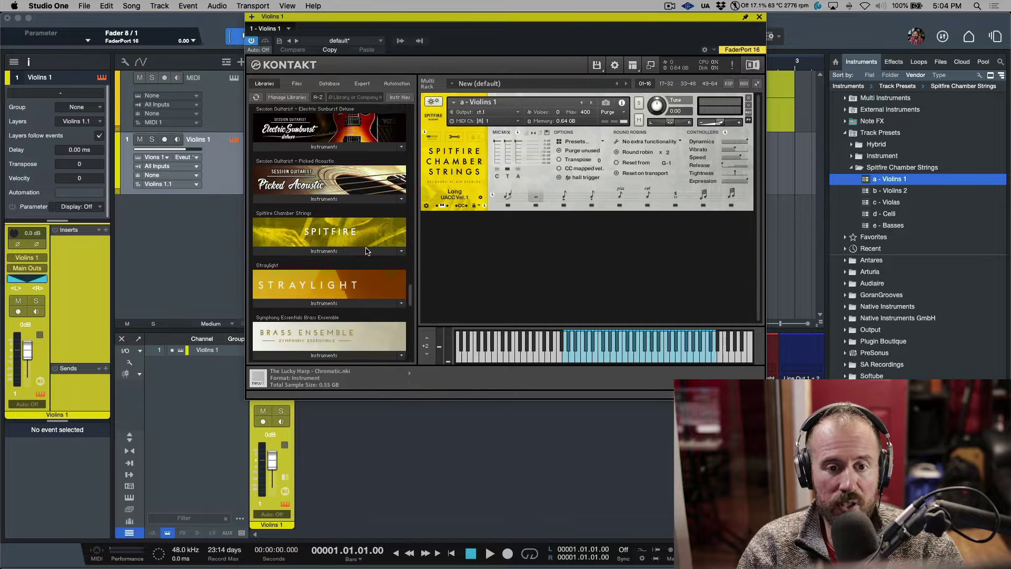
left_click(343, 223)
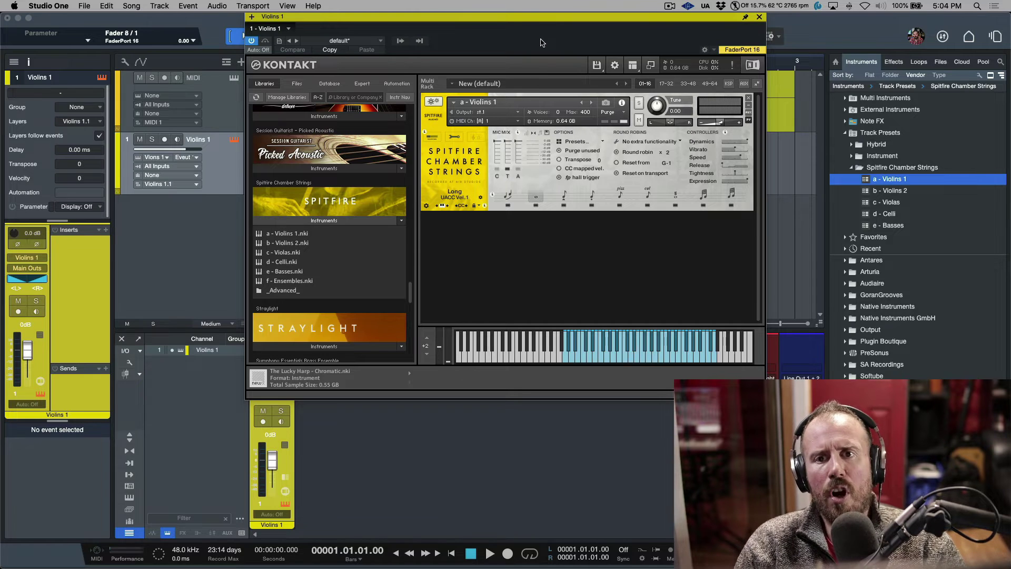
- Close Kontakt and select 'MH Music 808 Kit - Multi-Out' under PreSonus > Impact > MH Music
left_click(760, 16)
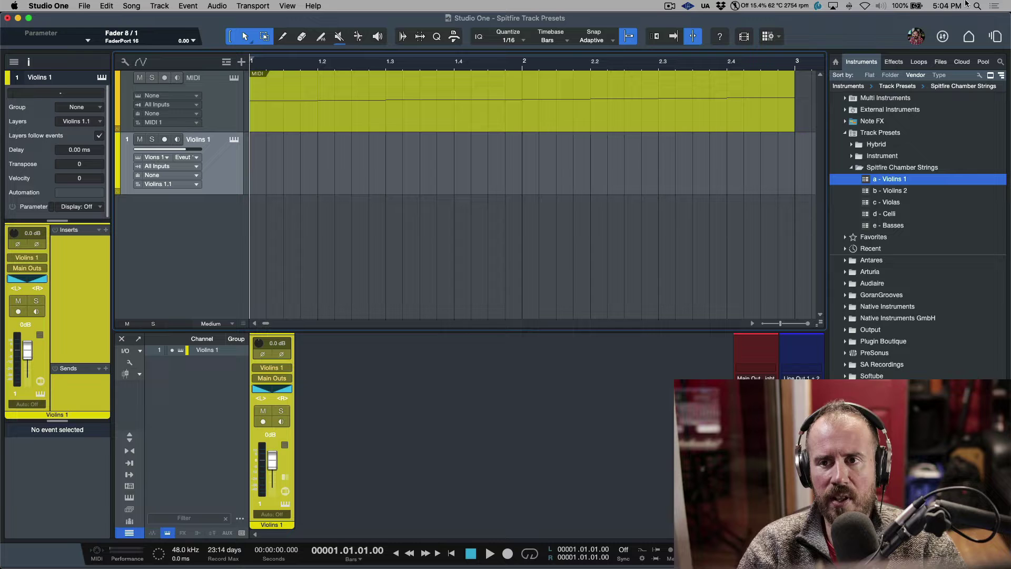
left_click(846, 134)
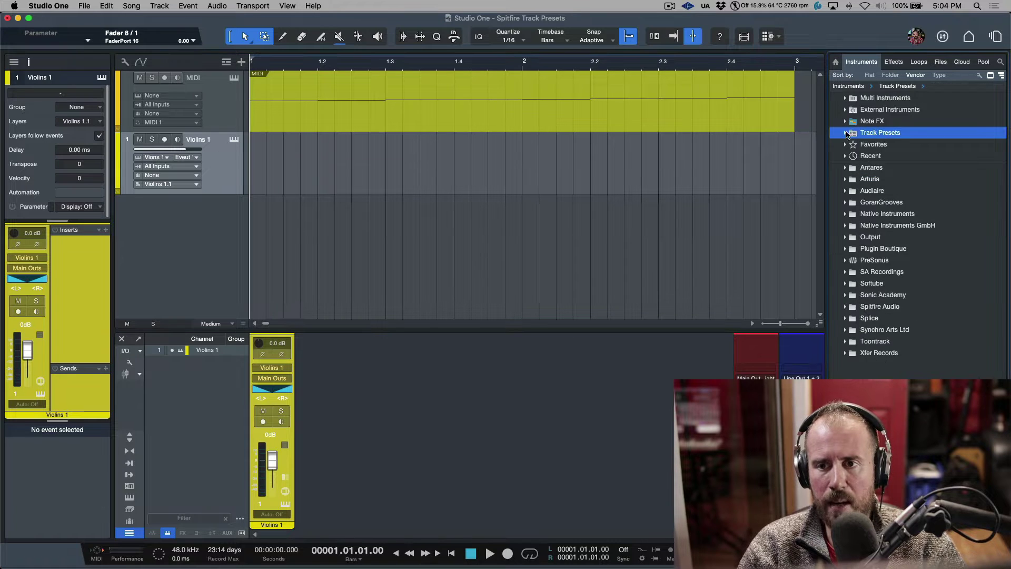
left_click(845, 261)
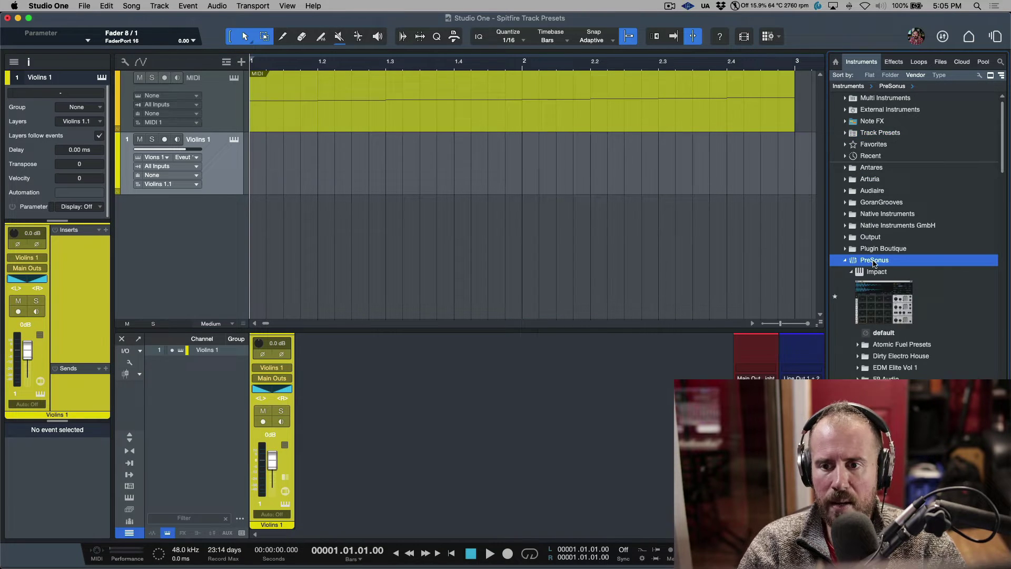
scroll(863, 262, "down", 5)
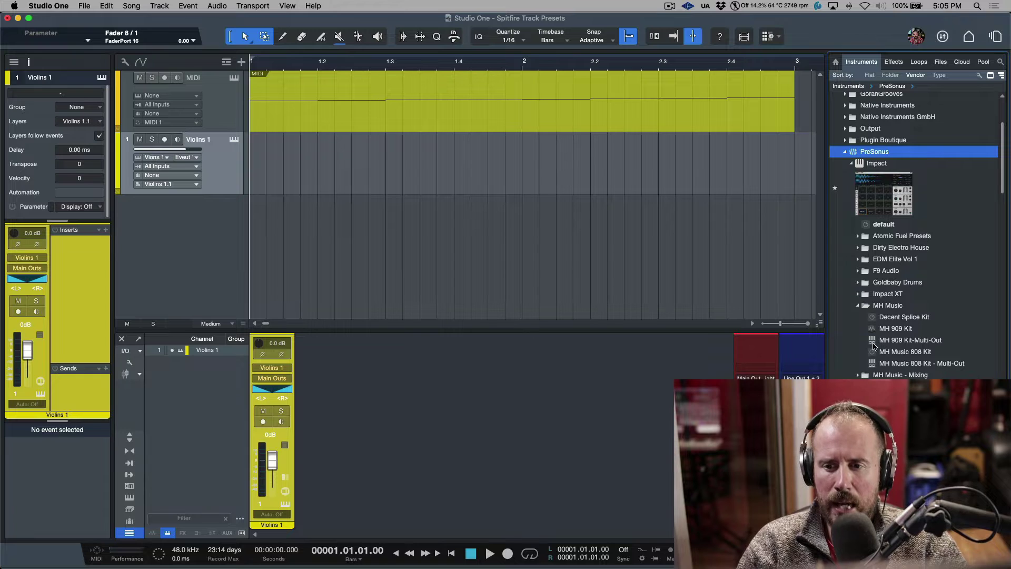
left_click(873, 365)
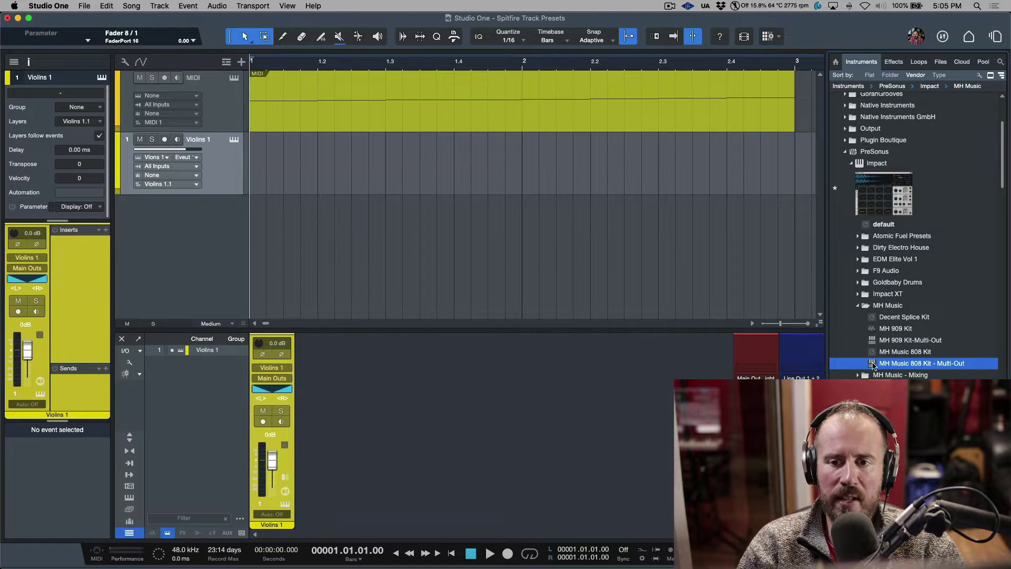
- Drag 'MH Music 808 Kit - Multi-Out' into the arrange view as a new multi-out drum track
left_click_drag(873, 365, 659, 301)
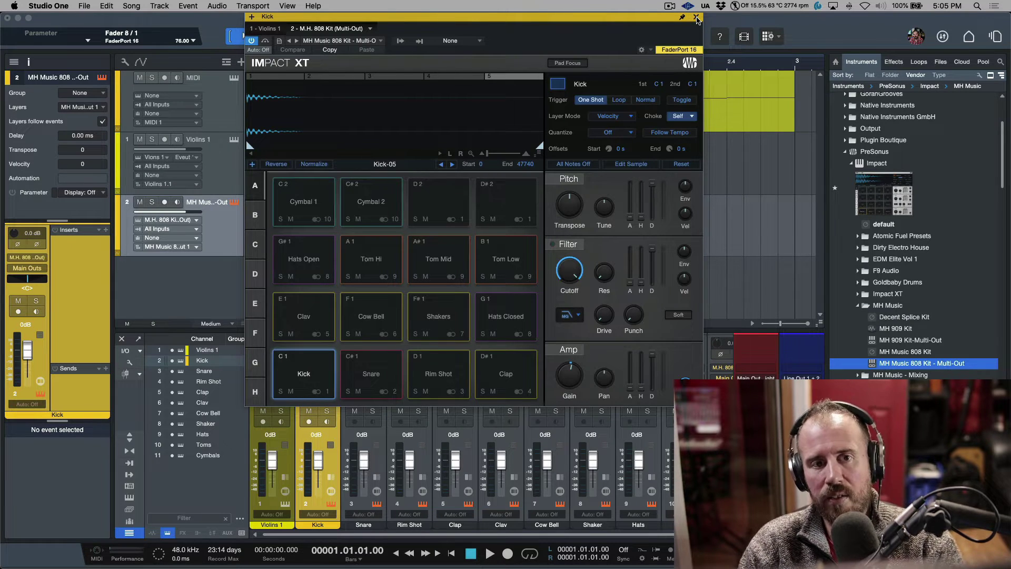
- Close Impact XT and delete the 808 track using Remove Track and Instrument
left_click(696, 18)
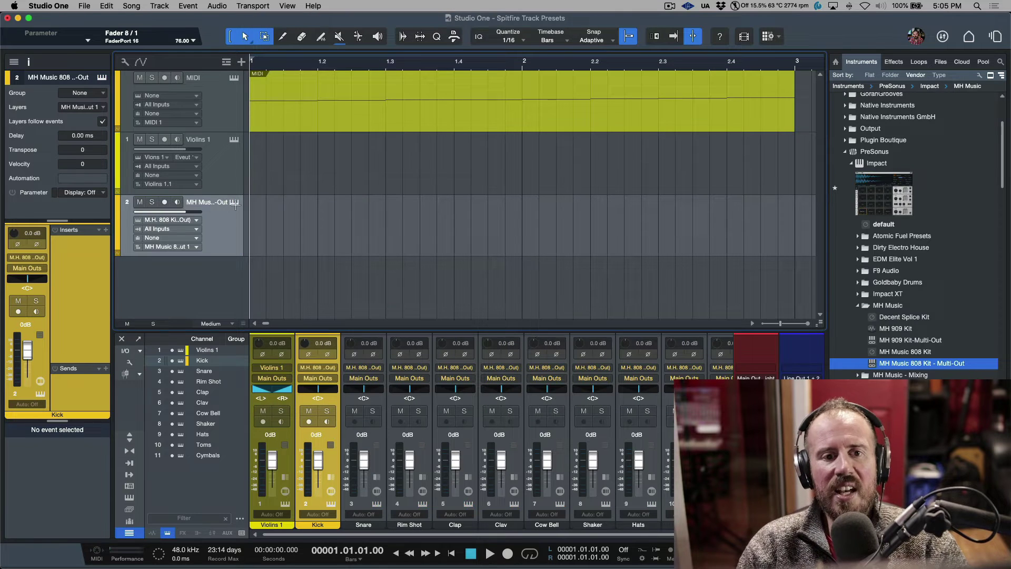
right_click(228, 245)
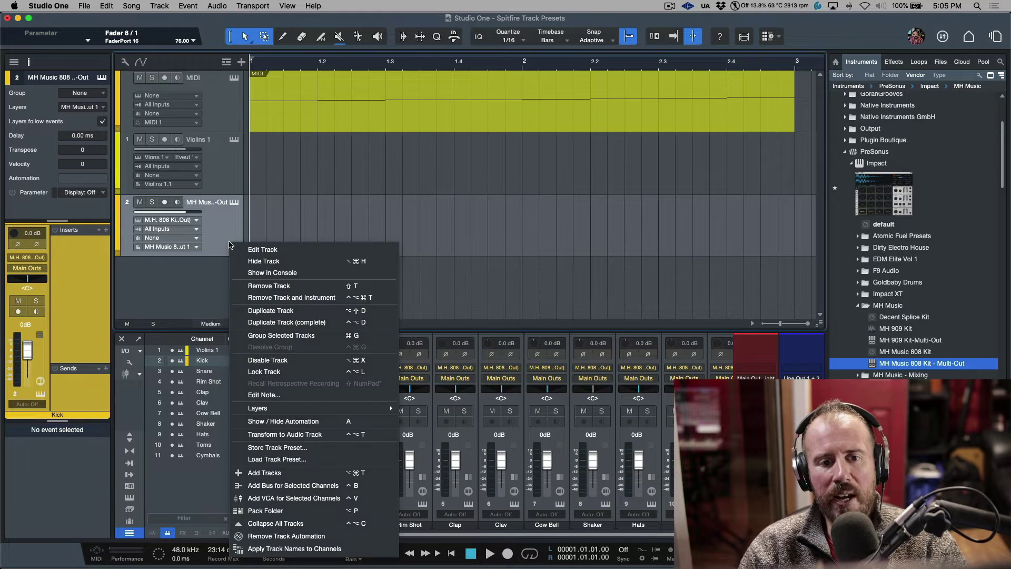
left_click(283, 297)
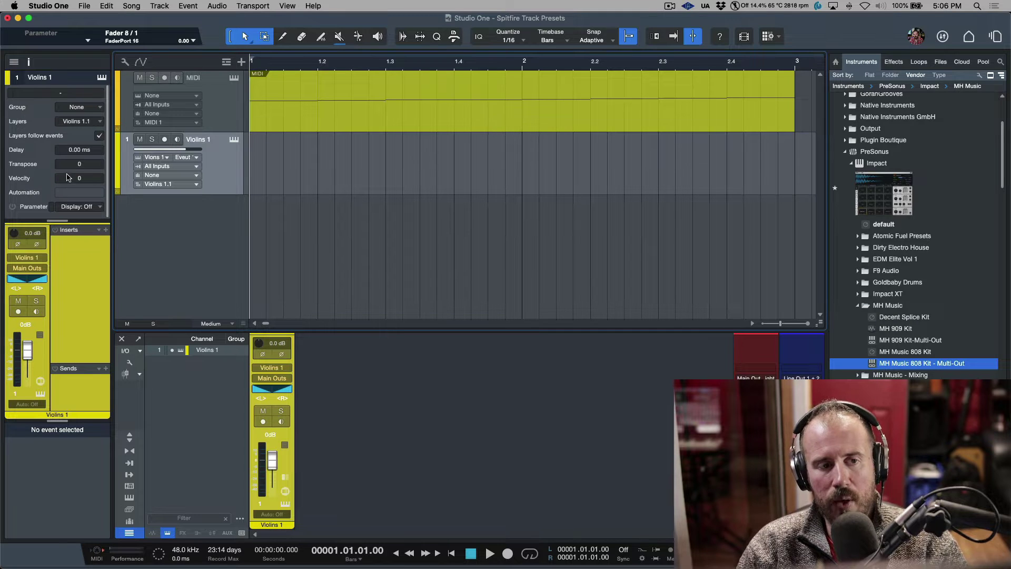
- Transpose Violins 1 to -6 and enable the Pro EQ's low-cut and high-cut bands
mouse_move(79, 165)
left_mouse_down()
mouse_move(76, 199)
mouse_move(88, 159)
left_mouse_up()
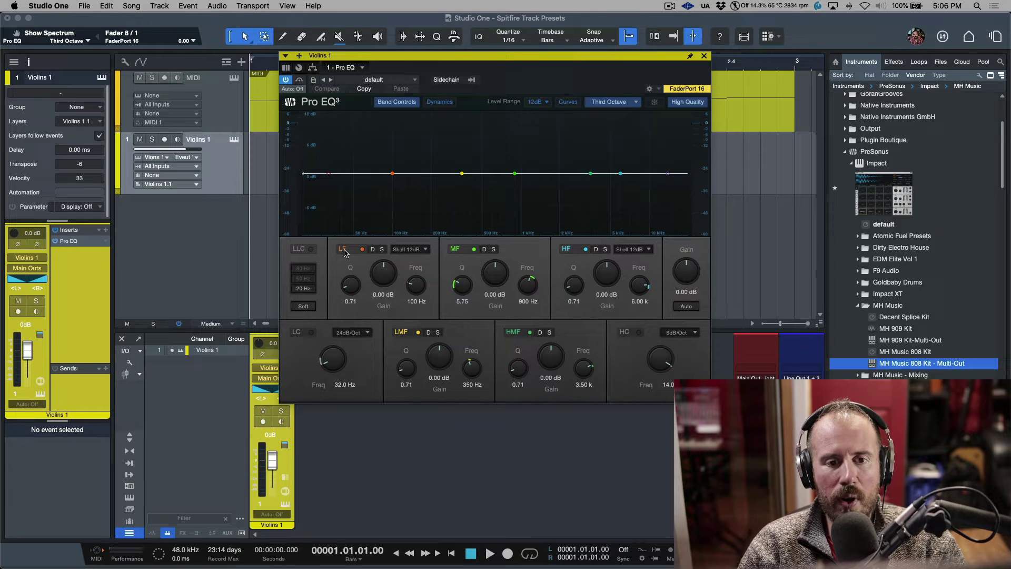
left_click(311, 332)
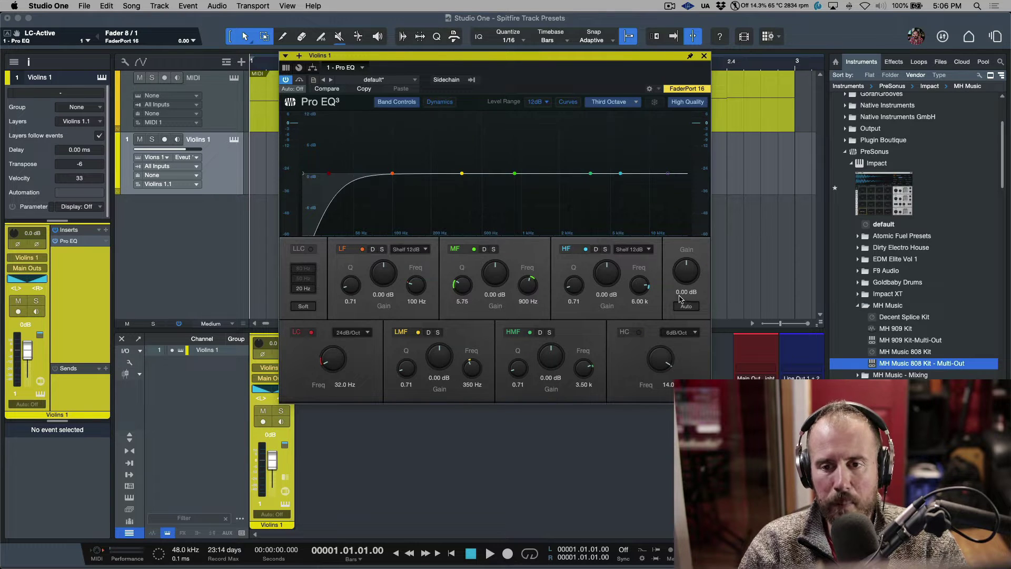
left_click(637, 333)
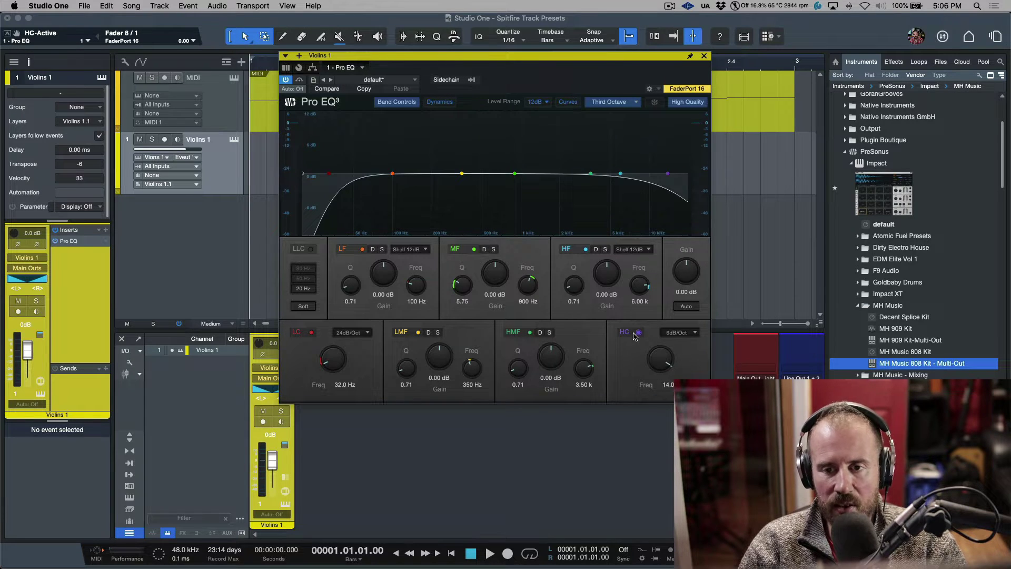
left_click(704, 56)
- Add a ValhallaVintageVerb send to Violins 1 from the Effects browser
left_click(893, 62)
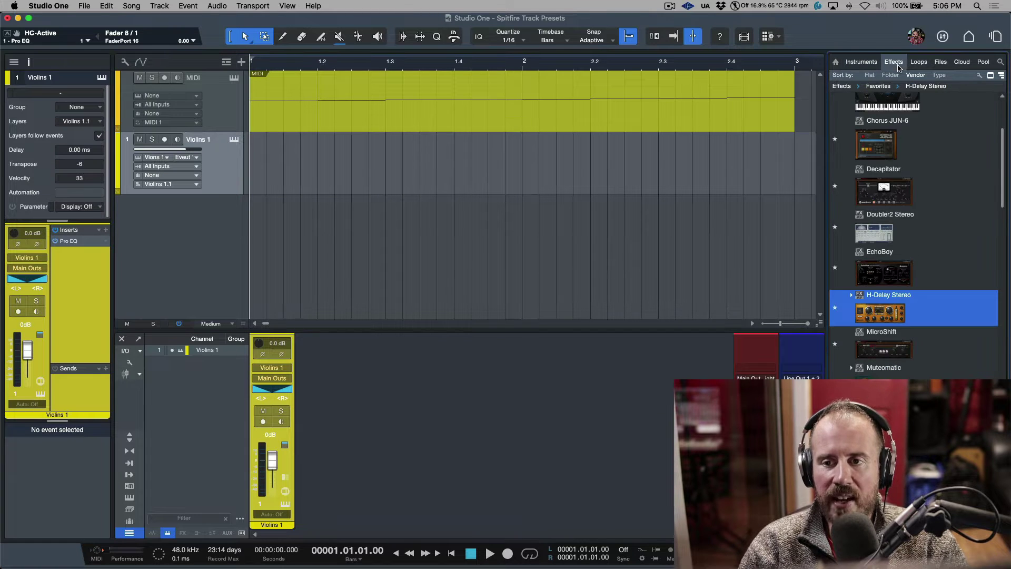
scroll(921, 305, "up", 5)
scroll(920, 306, "down", 15)
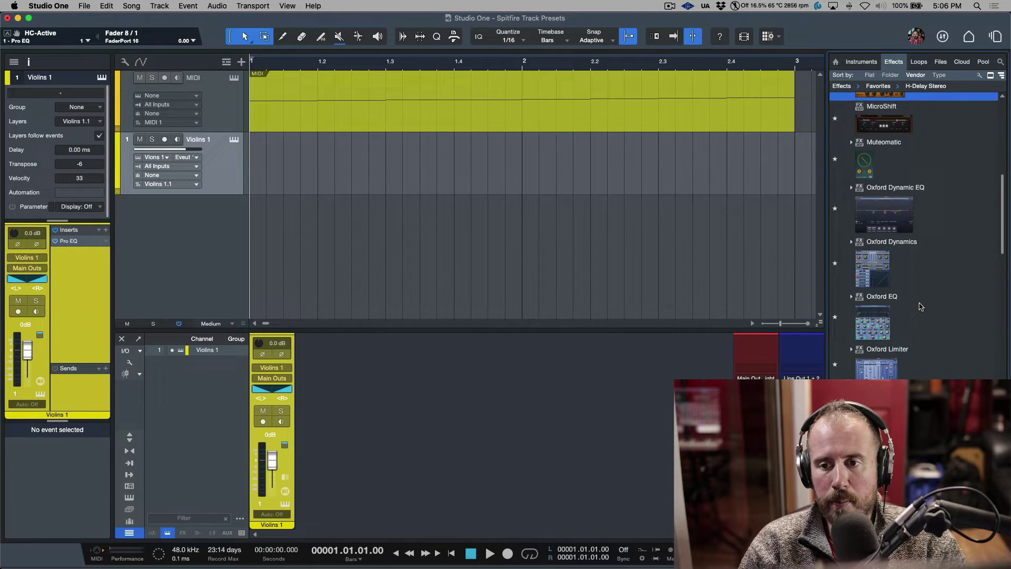
scroll(920, 306, "down", 3)
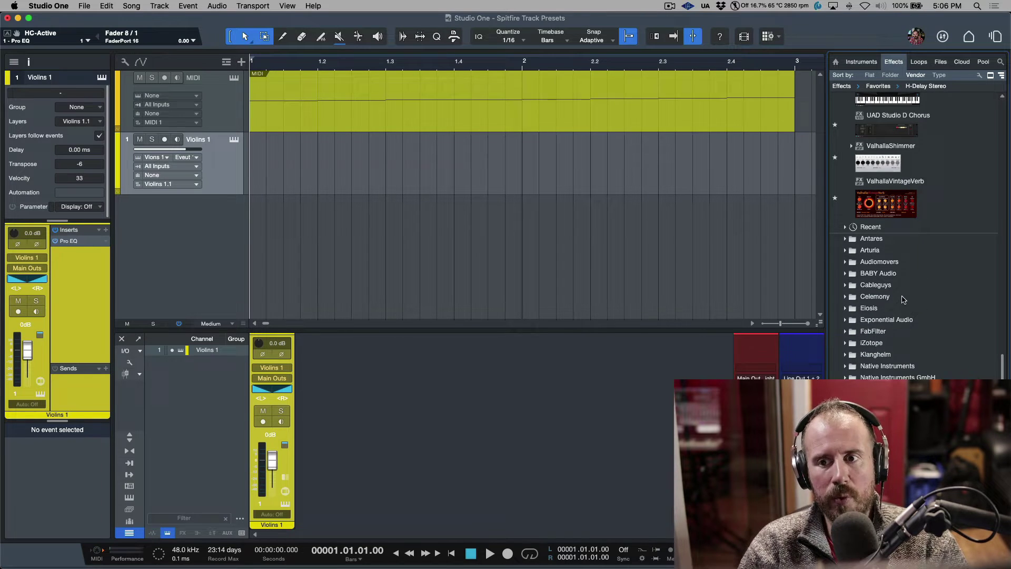
left_click_drag(879, 211, 87, 394)
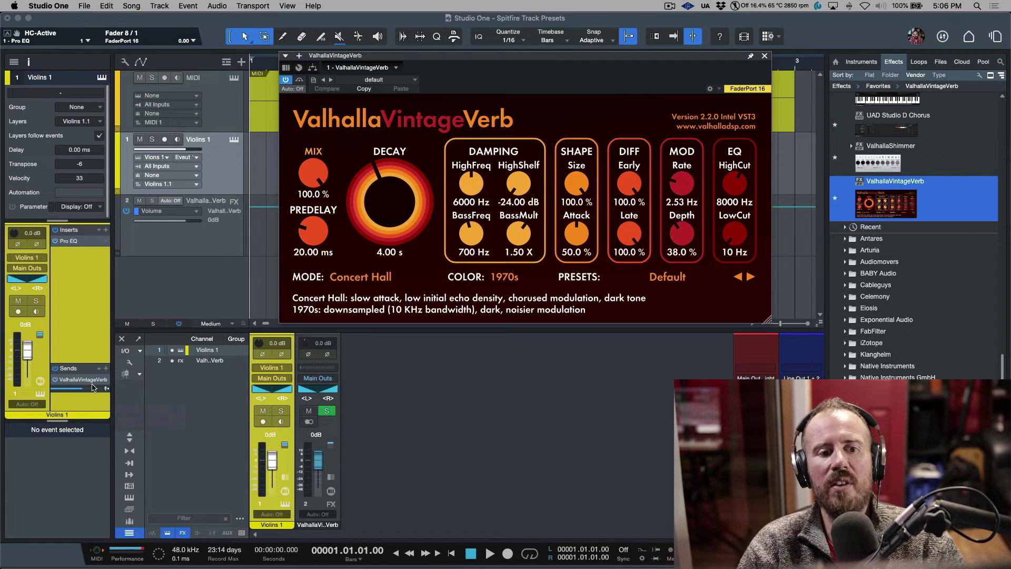
- Add an H-Delay Stereo send and switch the delay to ping-pong
scroll(937, 228, "up", 5)
scroll(938, 228, "up", 10)
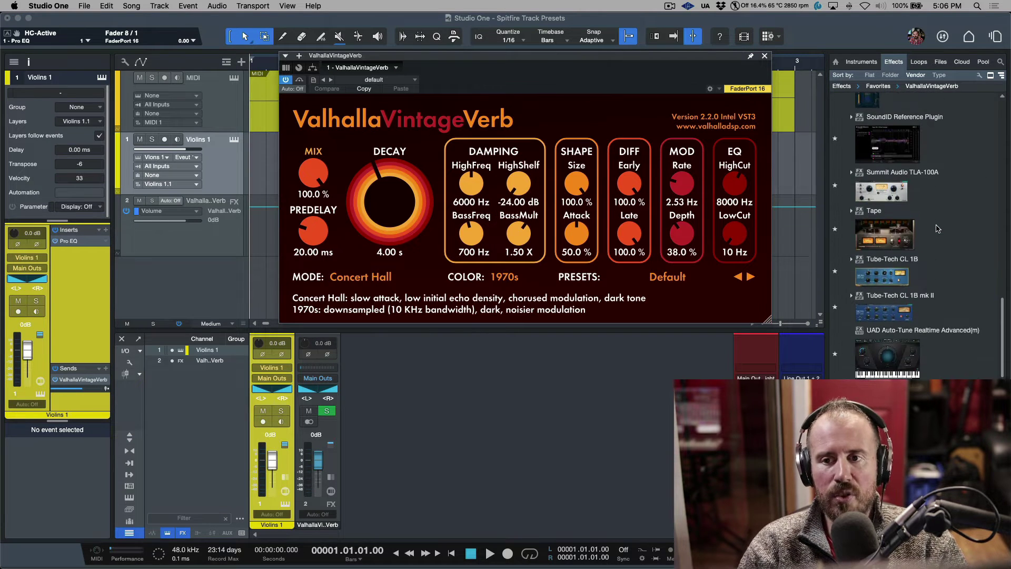
scroll(938, 228, "up", 3)
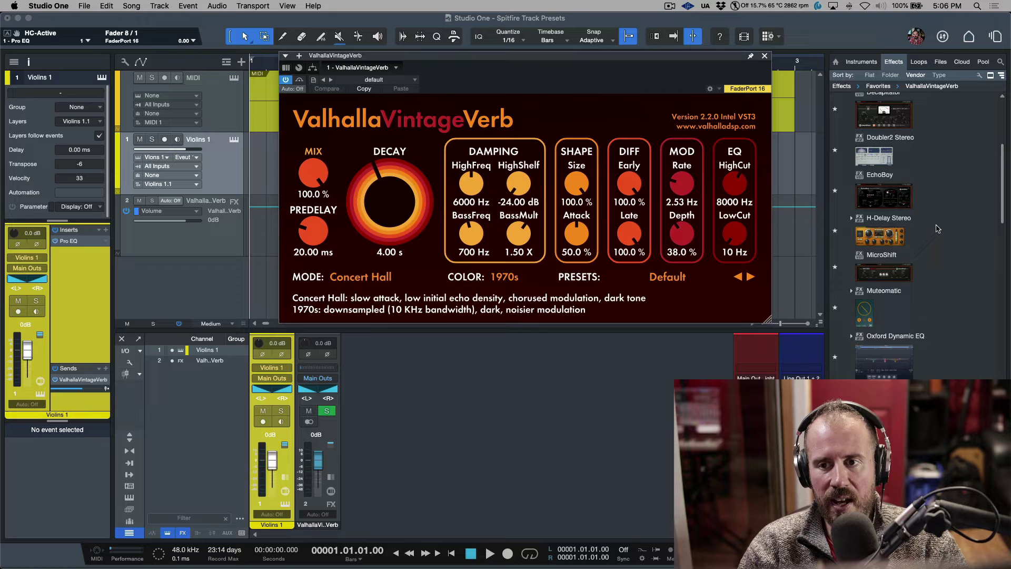
left_click_drag(888, 237, 94, 405)
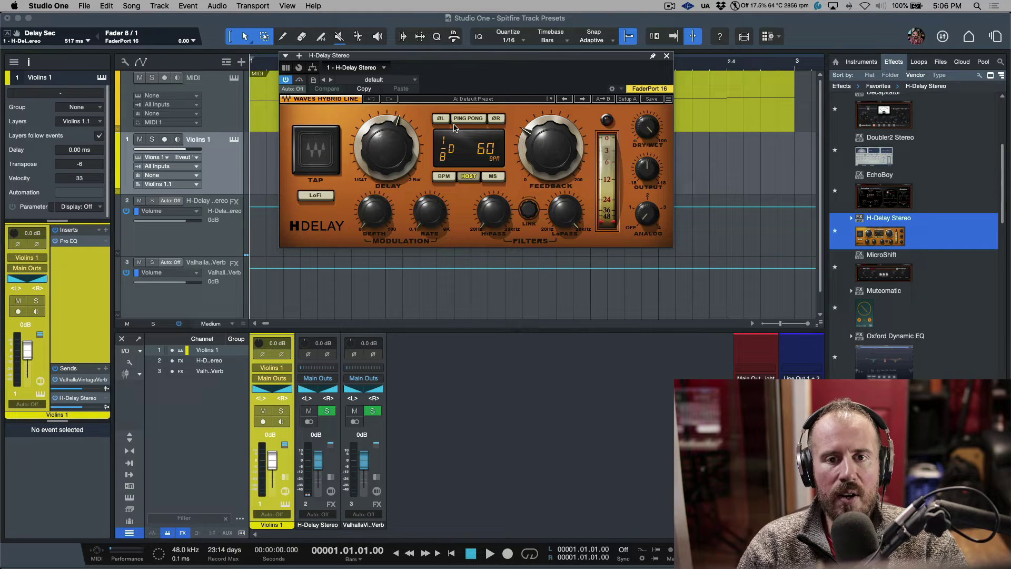
left_click(469, 119)
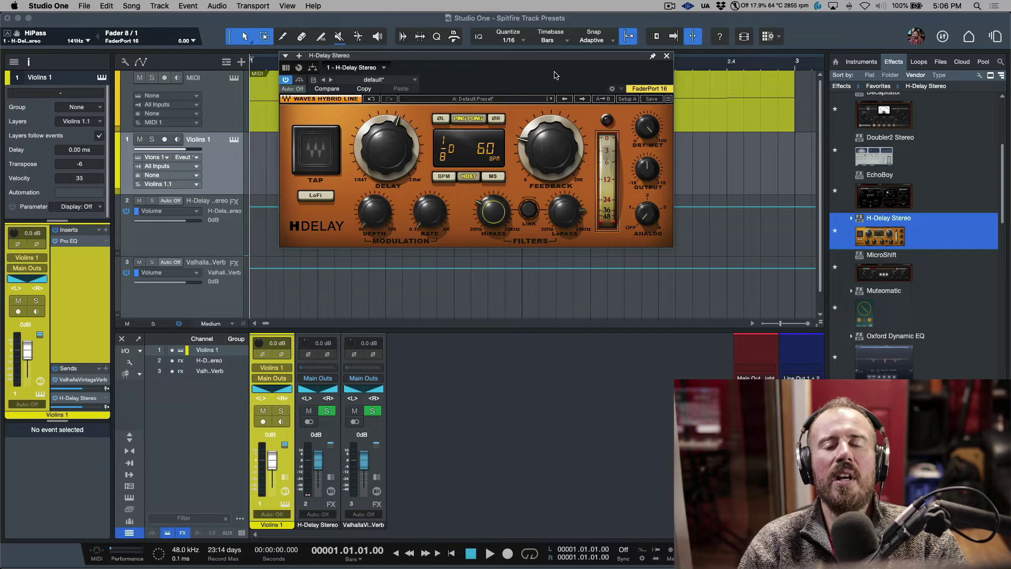
- Check the Violins 1 sound variations in Kontakt and raise its input gain to +9.1 dB
left_click(667, 57)
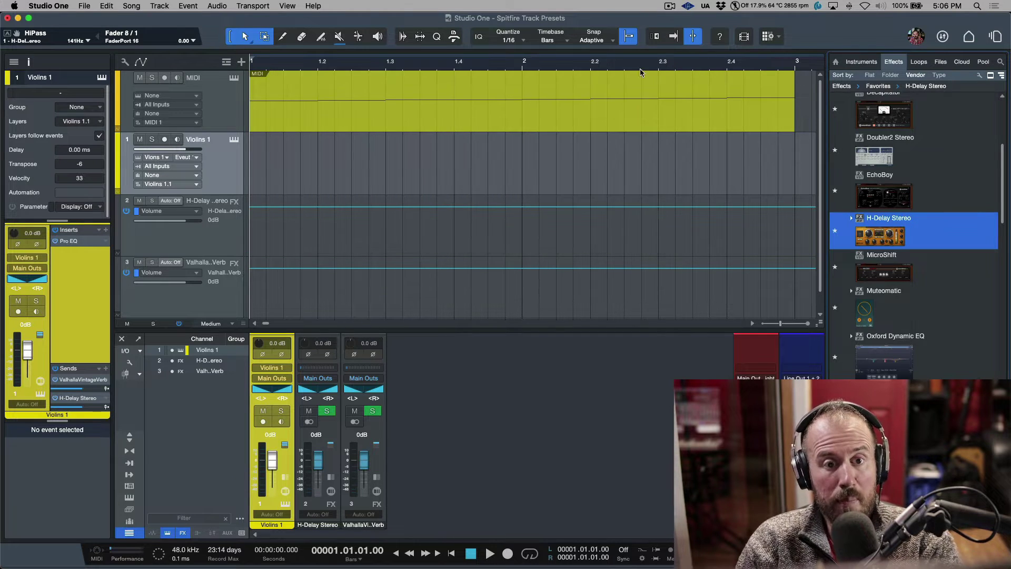
left_click(235, 141)
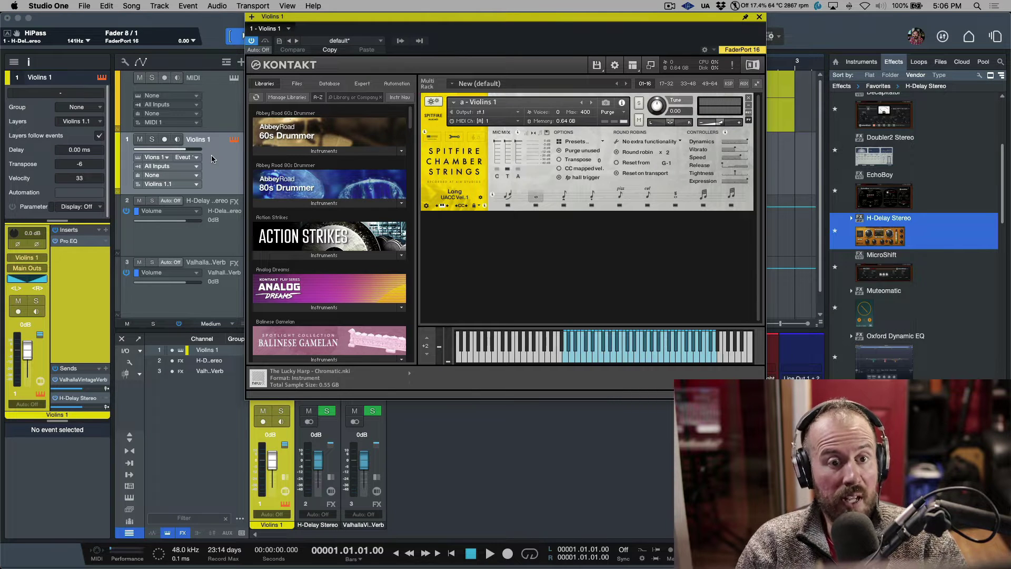
left_click(60, 93)
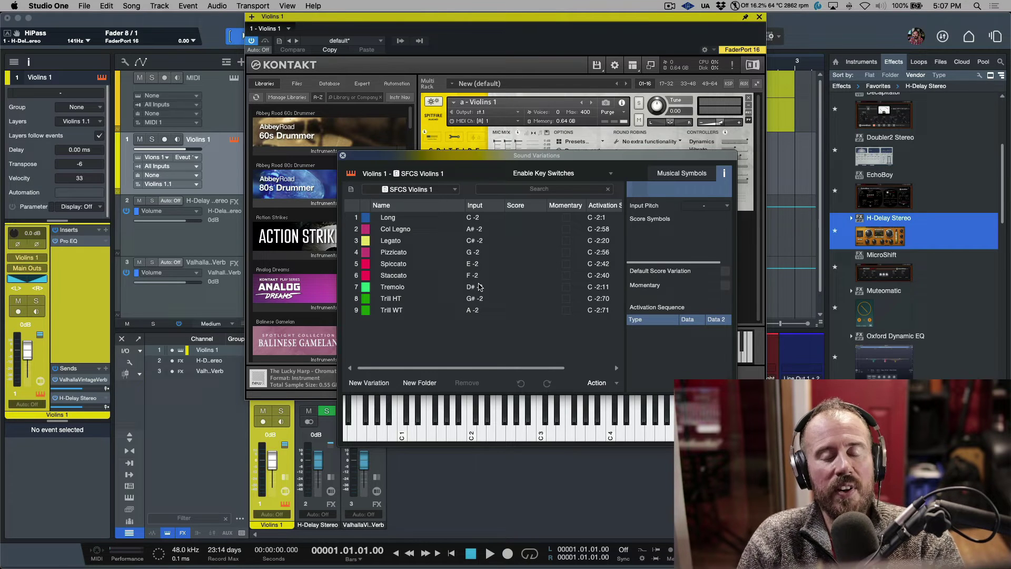
left_click(342, 155)
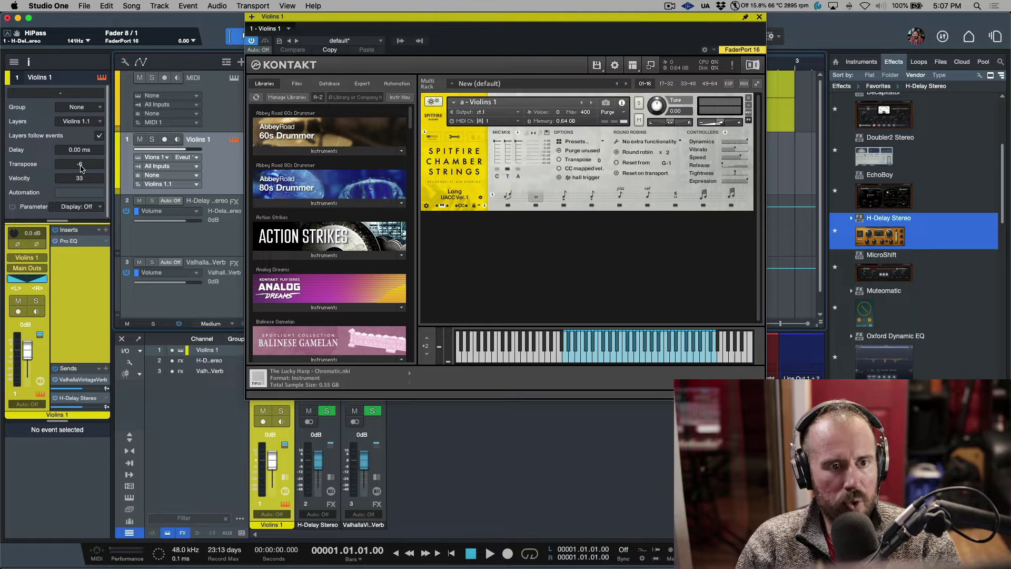
left_click_drag(18, 237, 21, 213)
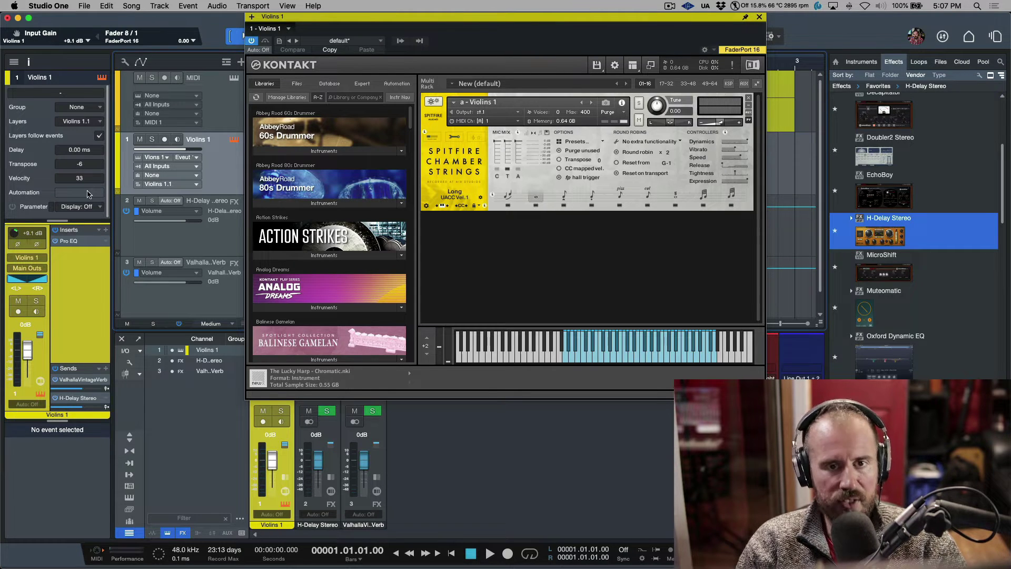
left_click(759, 18)
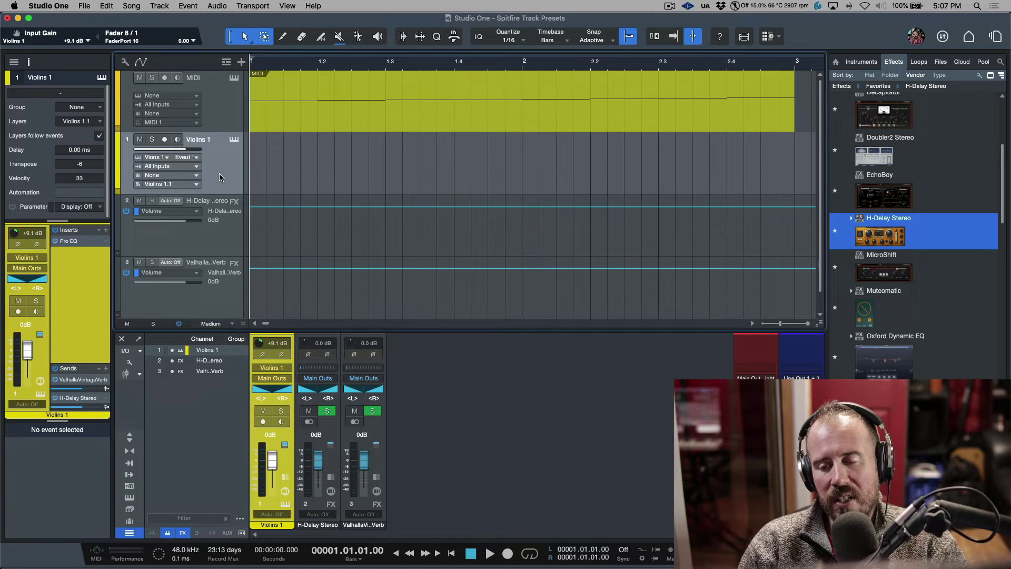
- Store Violins 1 via Store Track Preset under the name 'Violins 1 - w FX and settings'
left_click(872, 63)
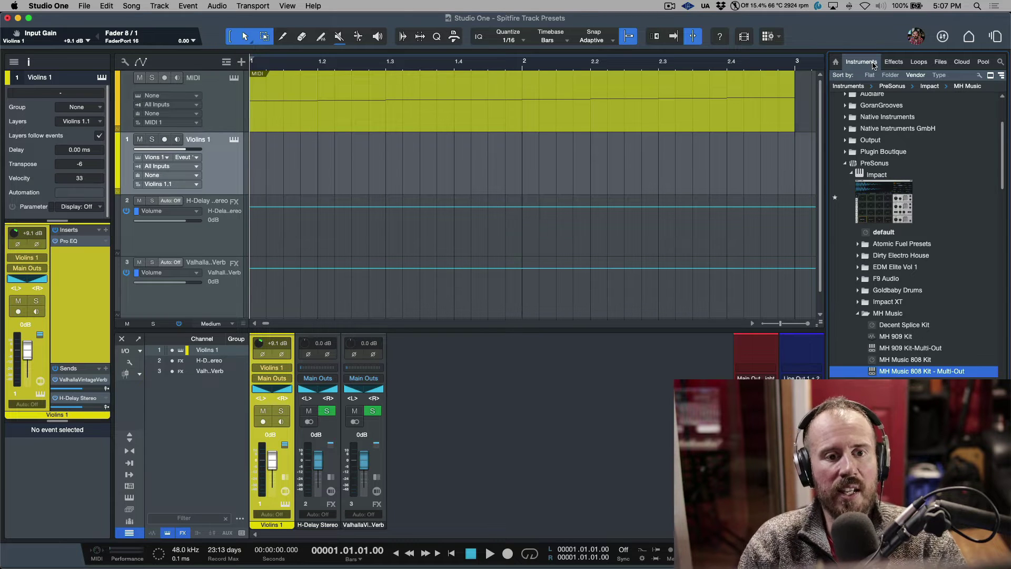
right_click(233, 167)
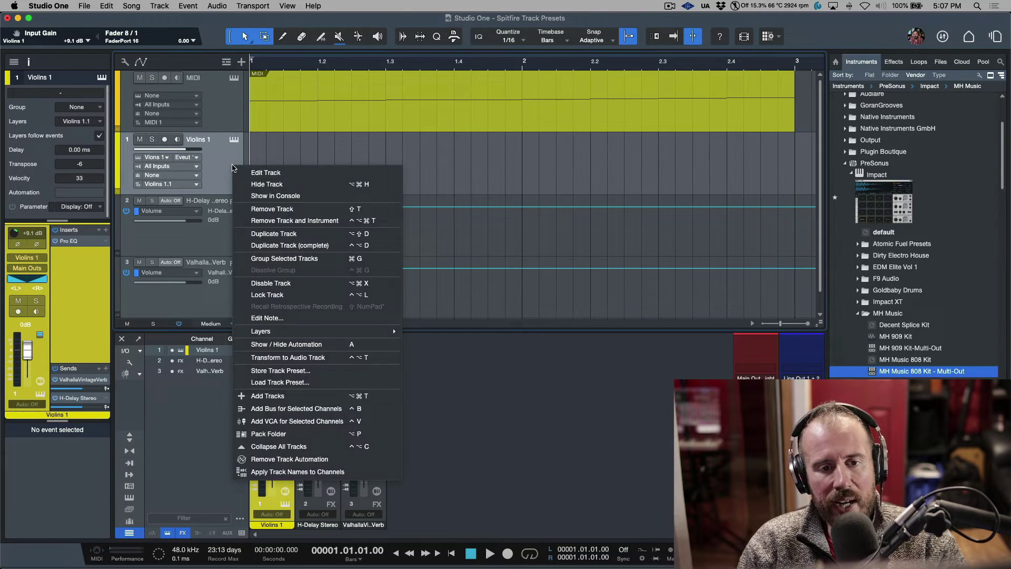
left_click(302, 371)
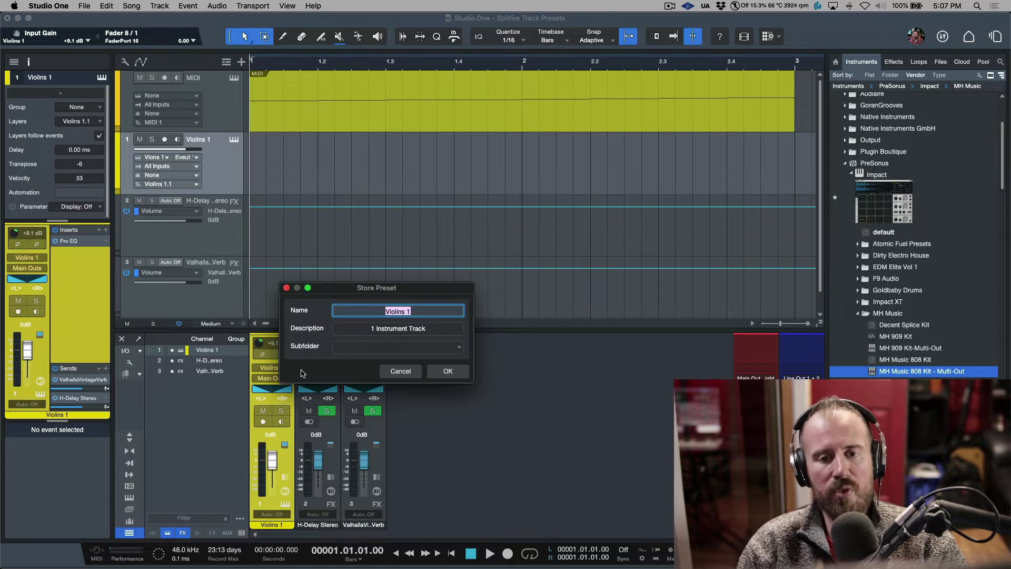
left_click(426, 310)
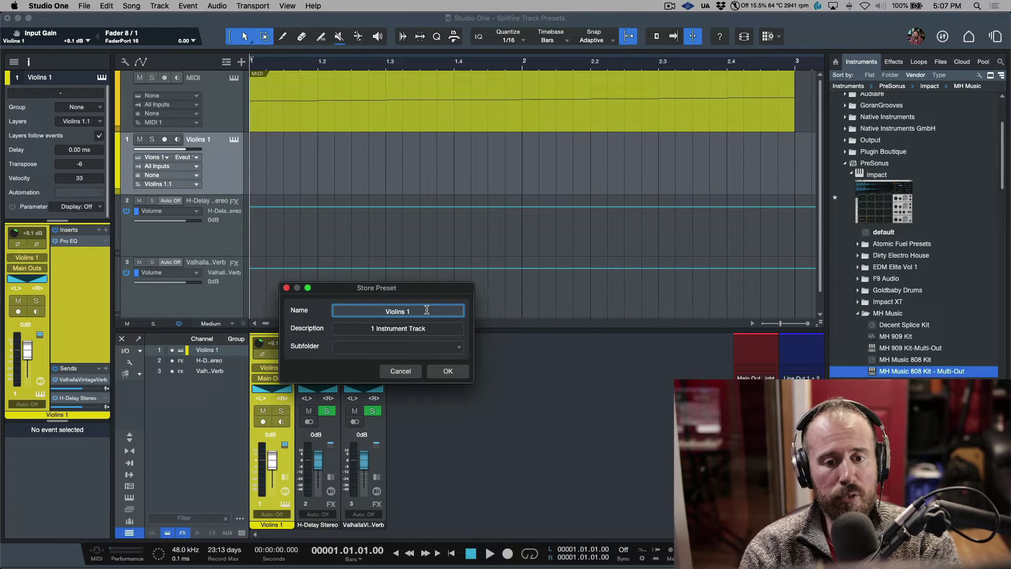
type("- wiht")
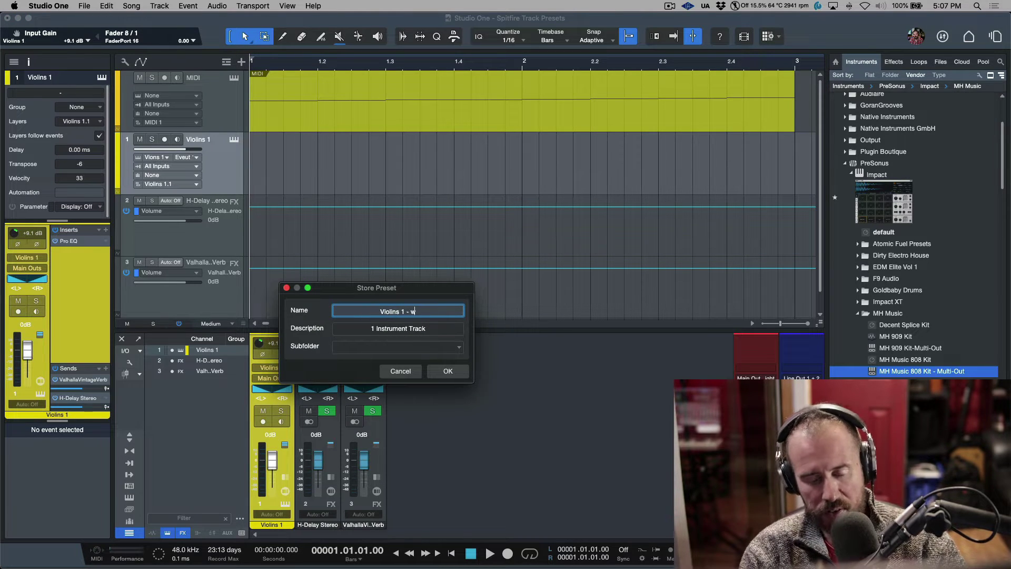
key("BackSpace")
key("BackSpace")
key("BackSpace")
key("BackSpace")
type("FX")
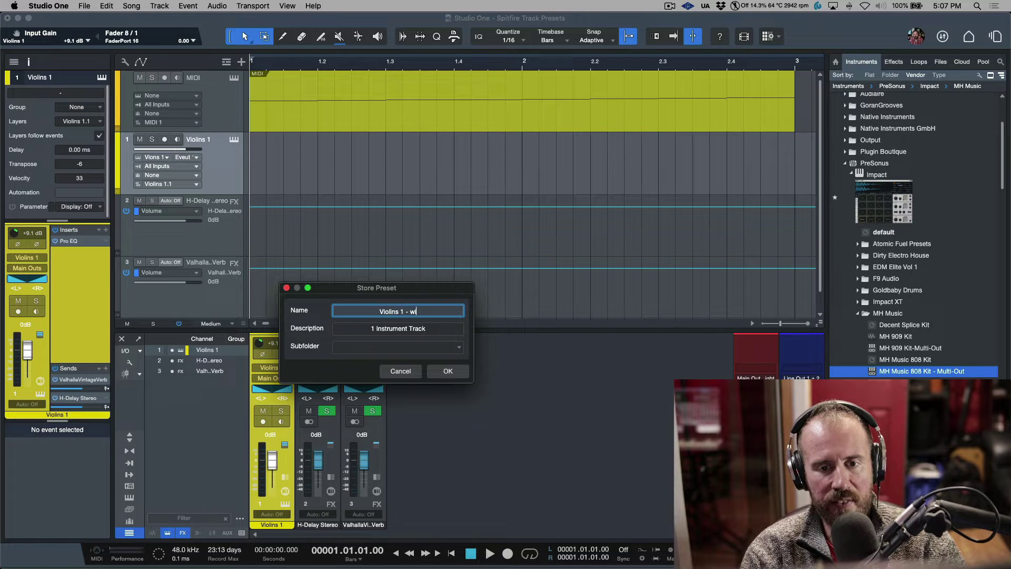
type(" and ")
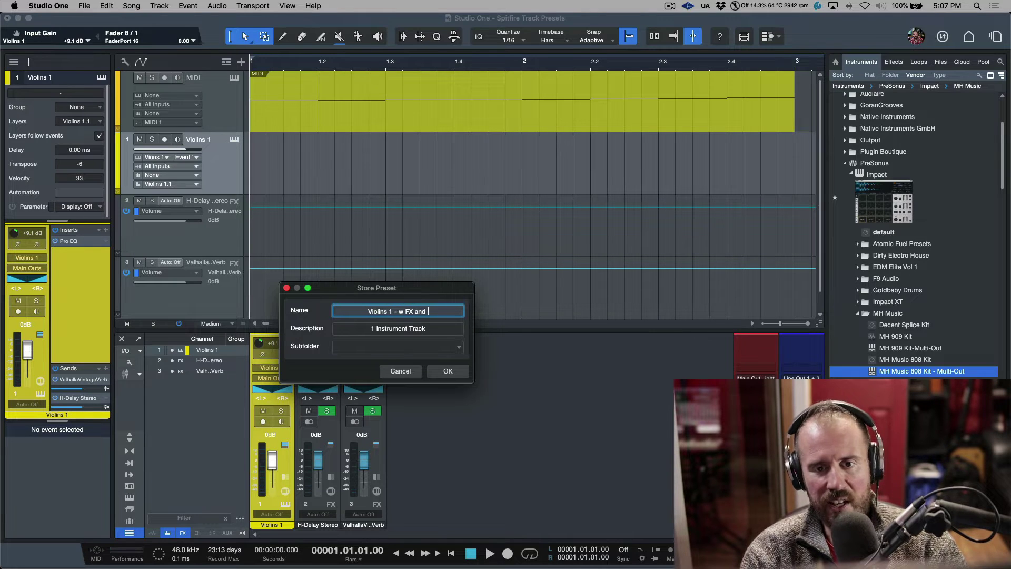
type("settings")
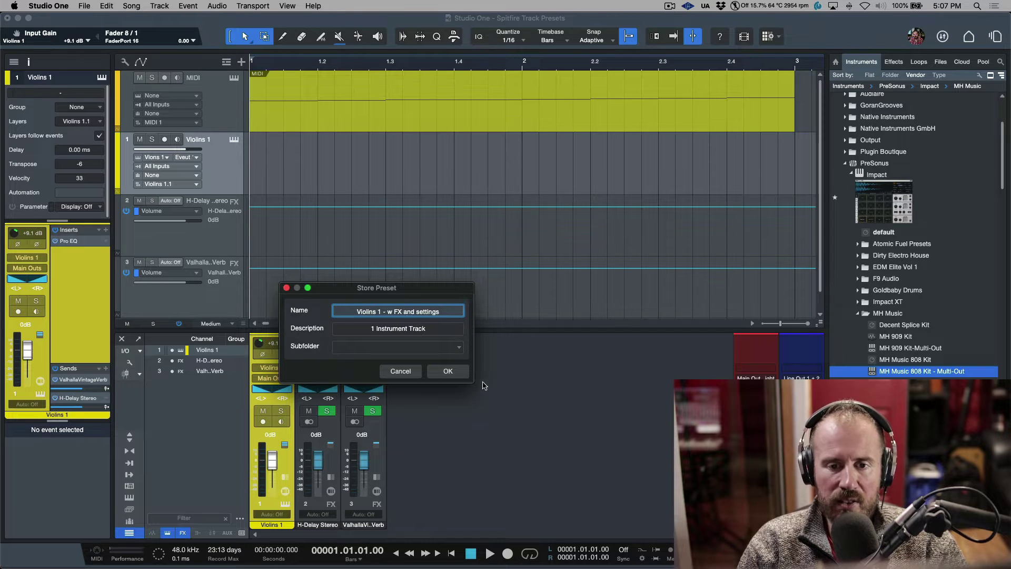
left_click(447, 370)
scroll(915, 191, "up", 5)
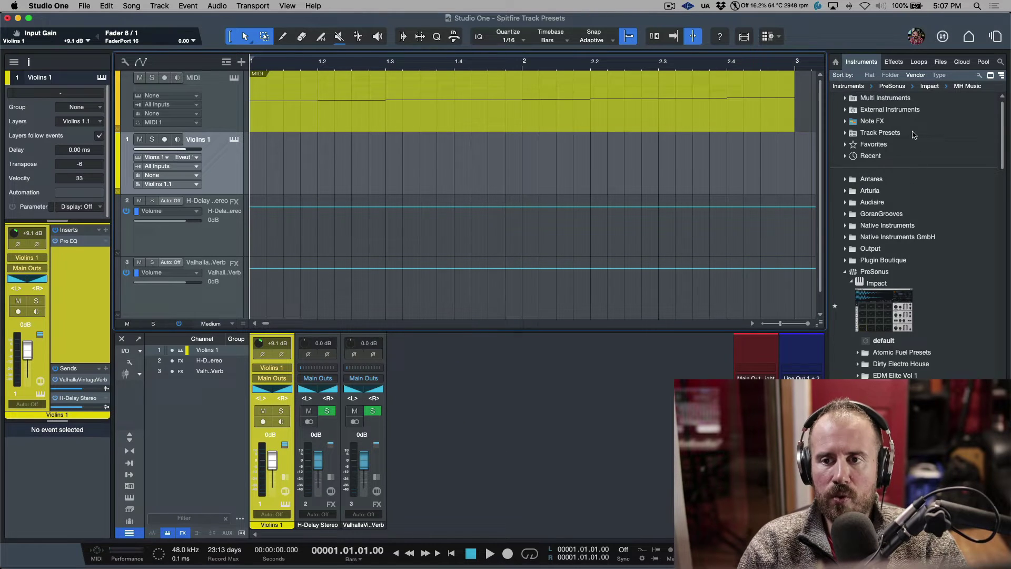
- Remove Violins 1 with its instrument, then delete the H-Delay and ValhallaVintageVerb FX tracks
double_click(880, 133)
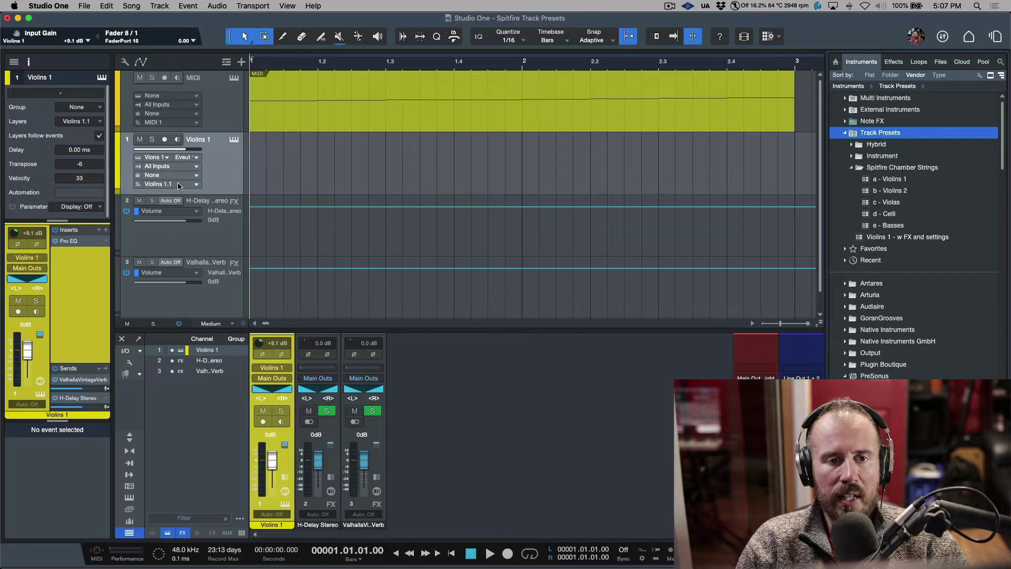
right_click(217, 169)
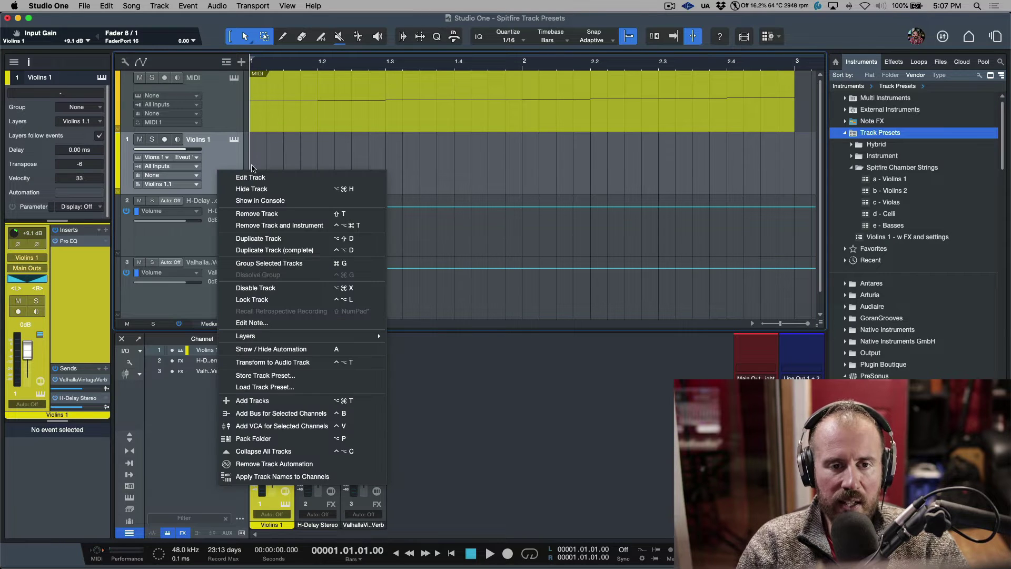
left_click(274, 225)
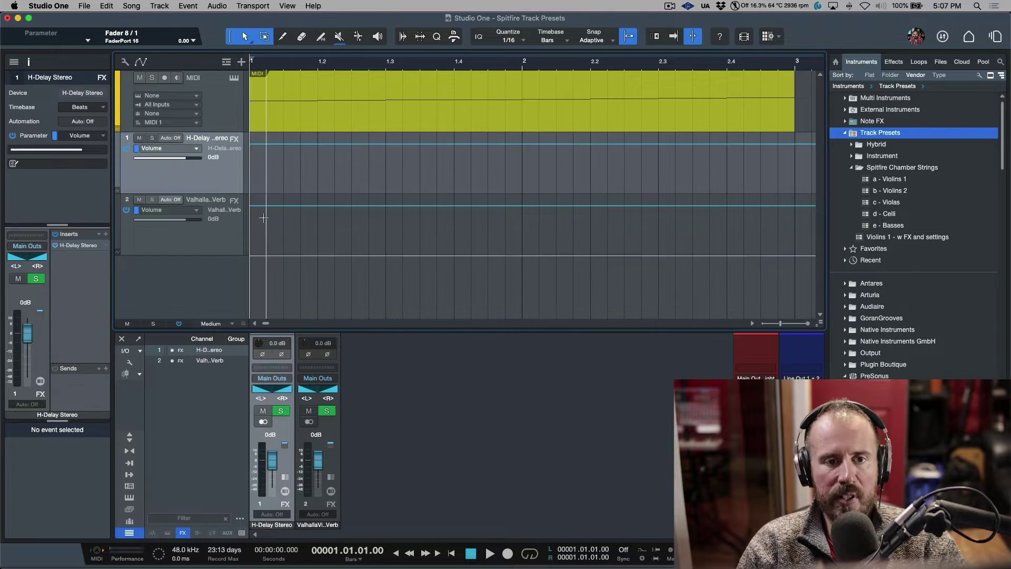
left_click(229, 246, "shift")
key("Delete")
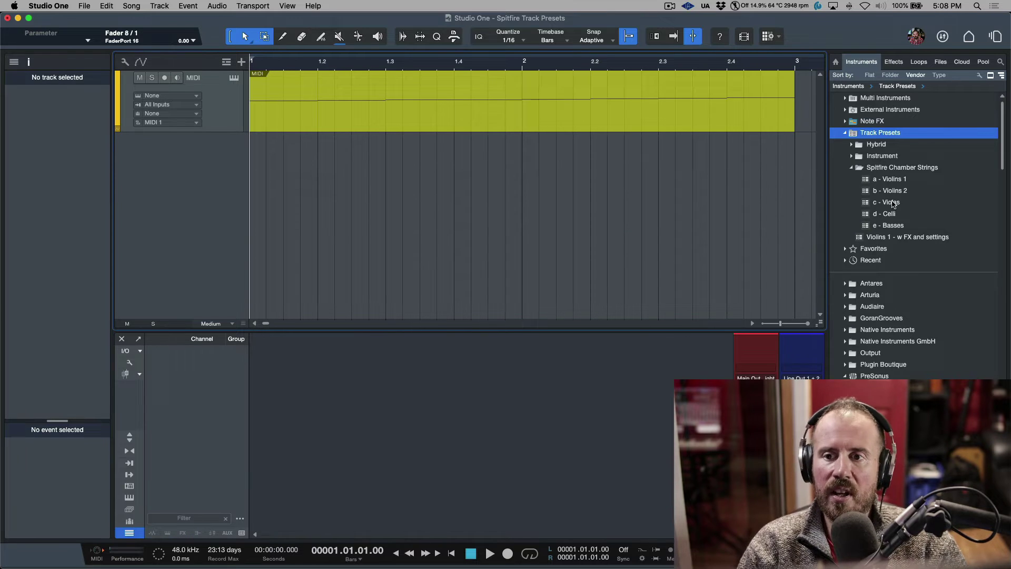
- Load the 'Violins 1 - w FX and settings' preset as a new track and verify its Kontakt sound variations
left_click(859, 240)
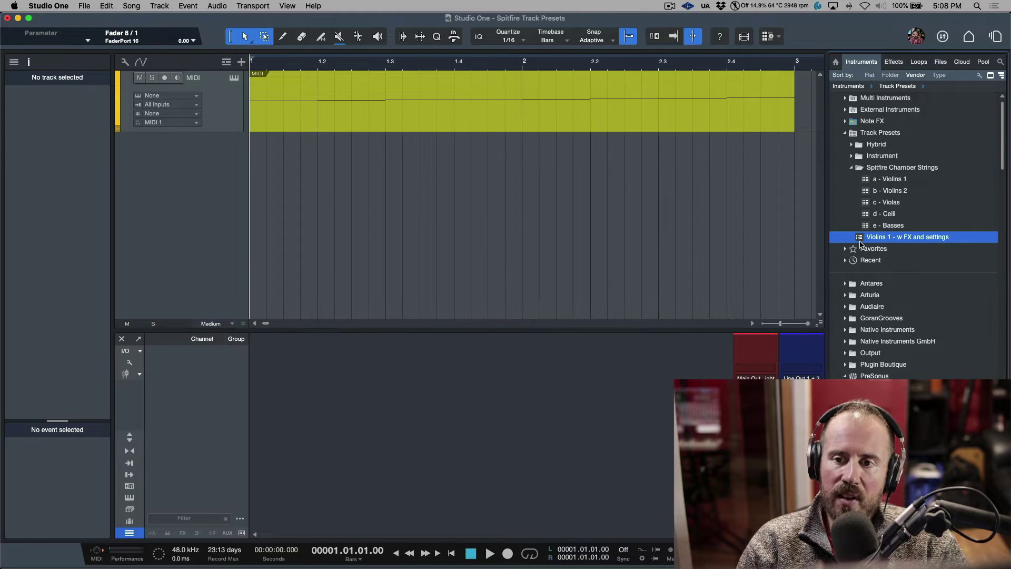
left_click_drag(612, 221, 601, 225)
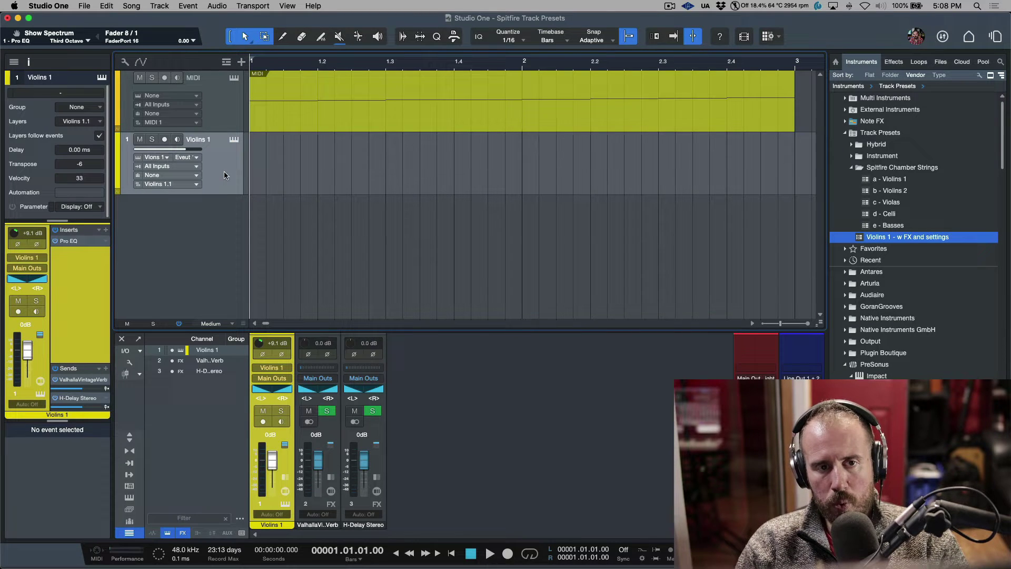
left_click(230, 141)
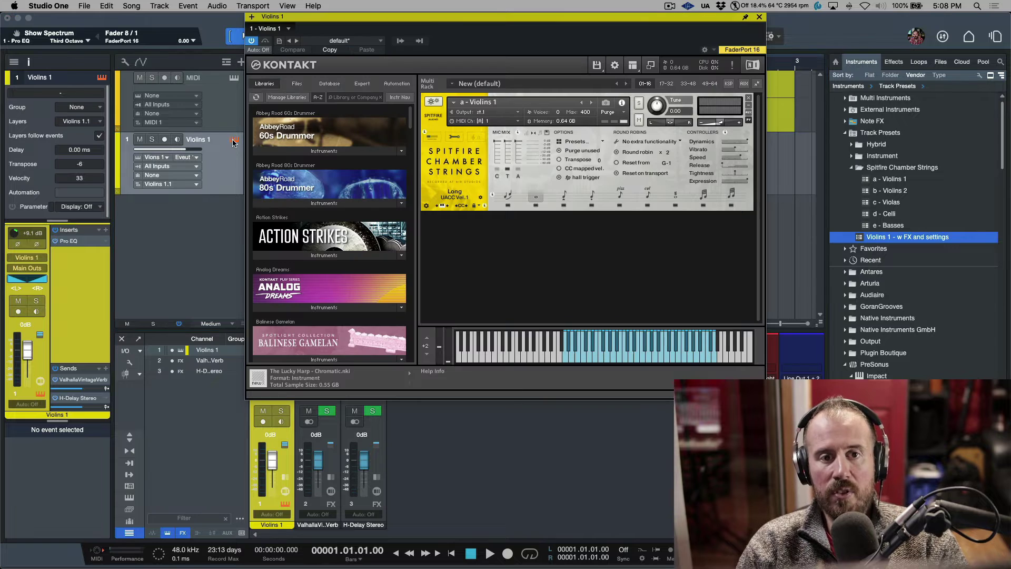
left_click(62, 94)
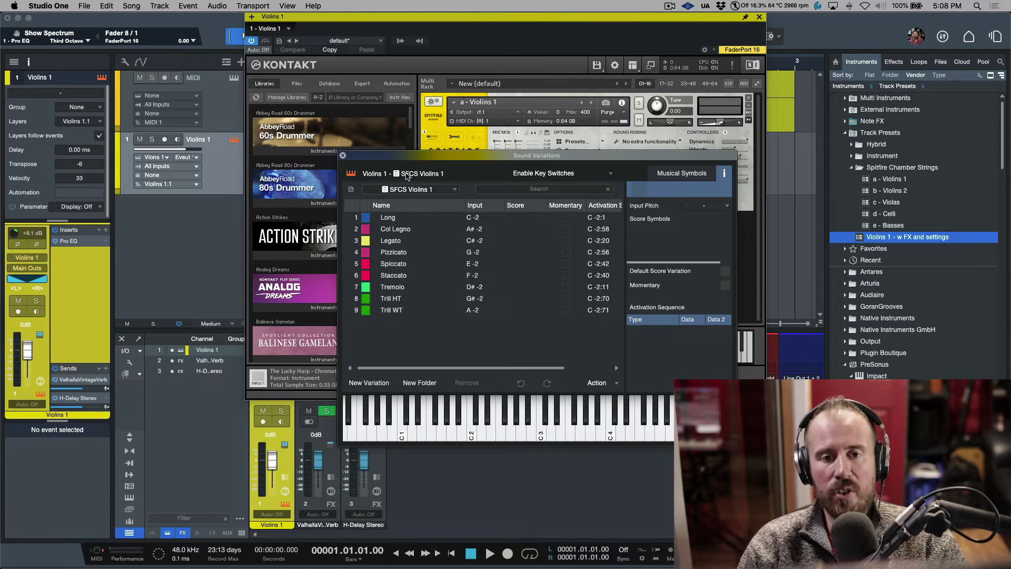
left_click(343, 155)
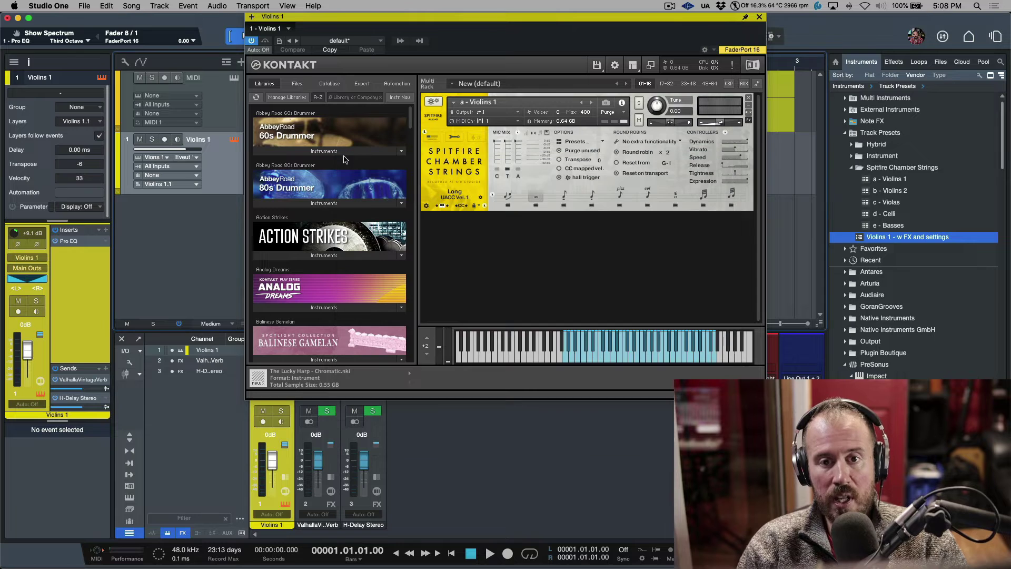
left_click(478, 206)
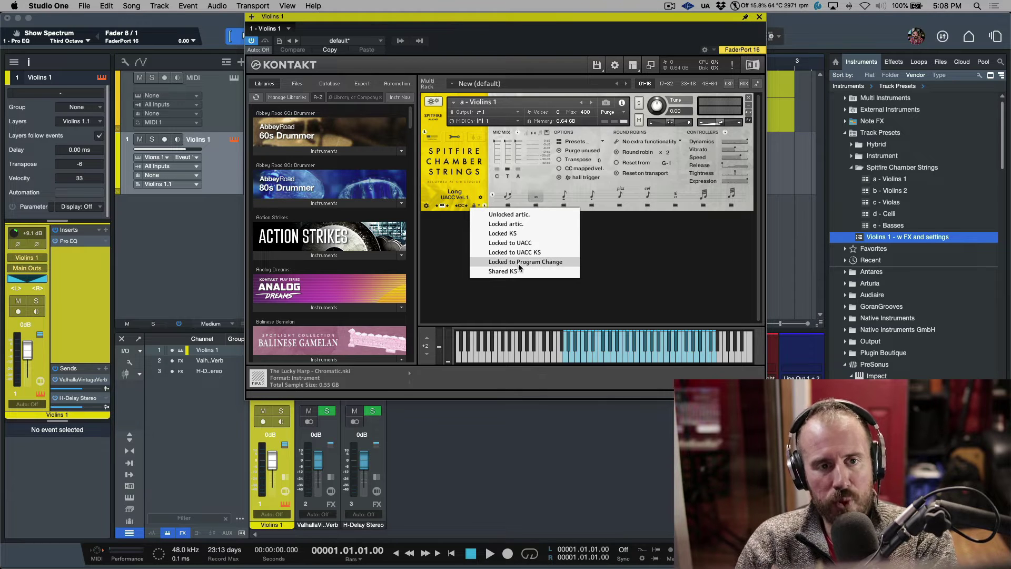
left_click(759, 17)
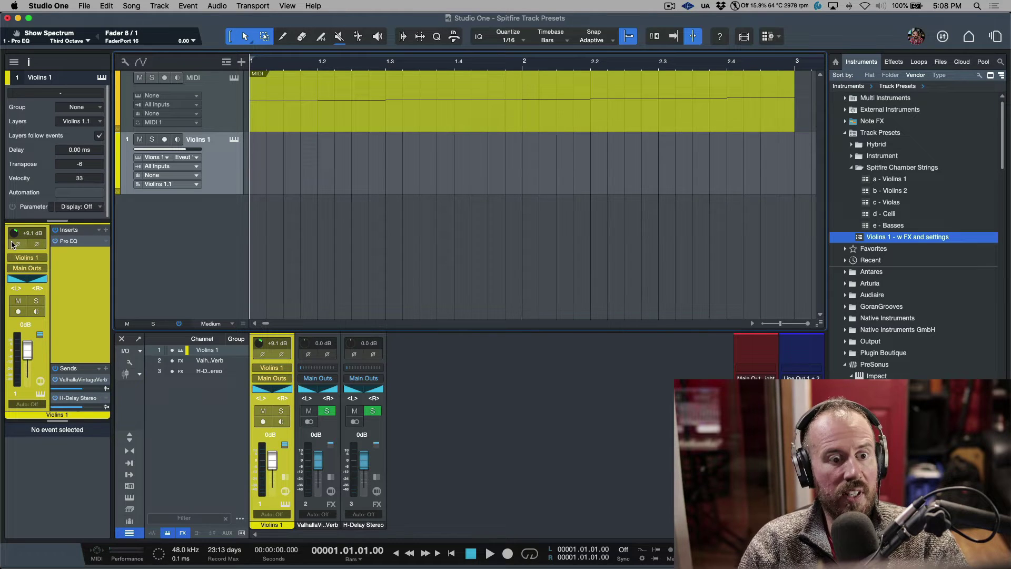
- Add the ValhallaVintageVerb and H-Delay Stereo FX channels as tracks beneath Violins 1
left_click(74, 241)
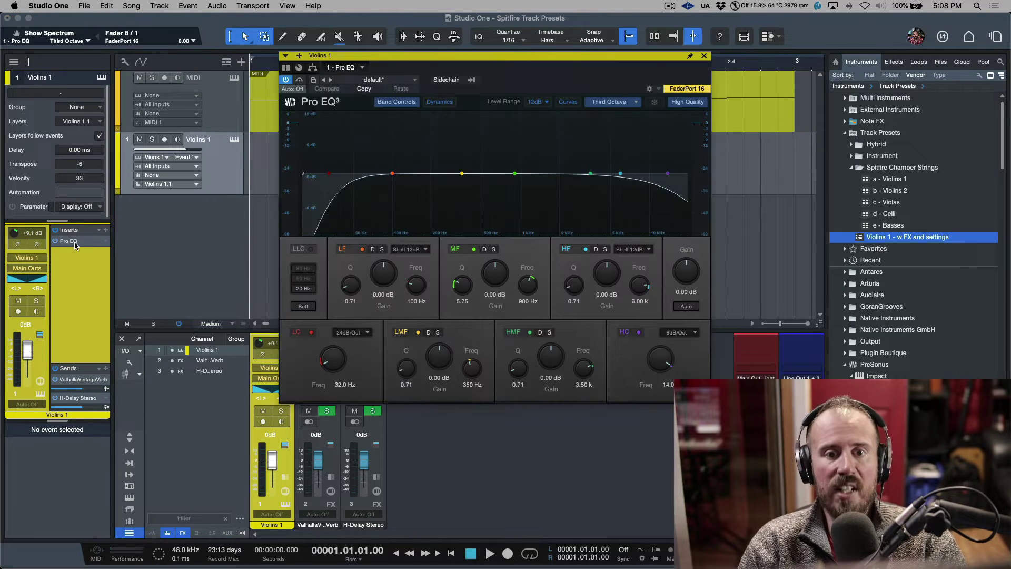
left_click(704, 56)
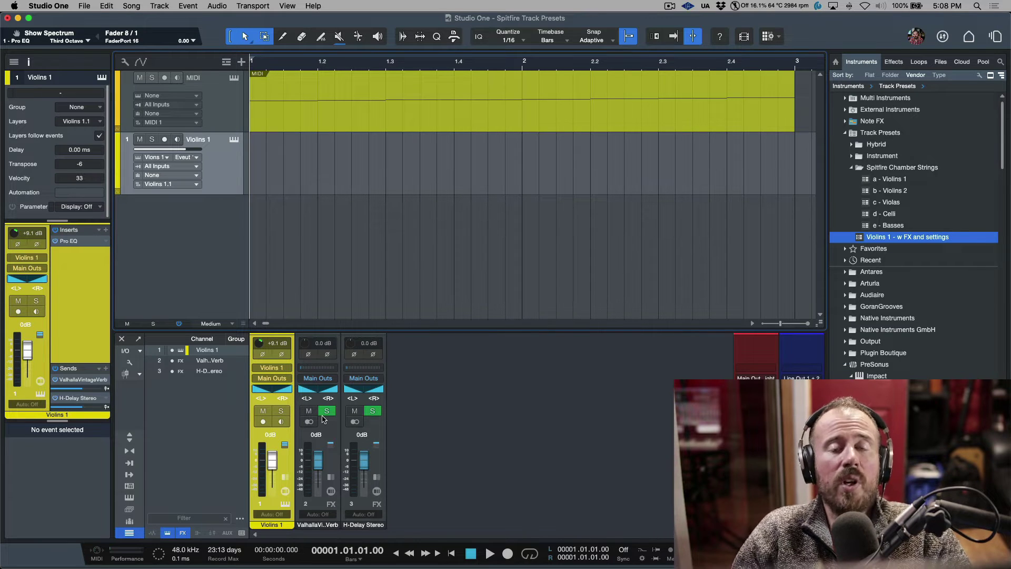
left_click(323, 463)
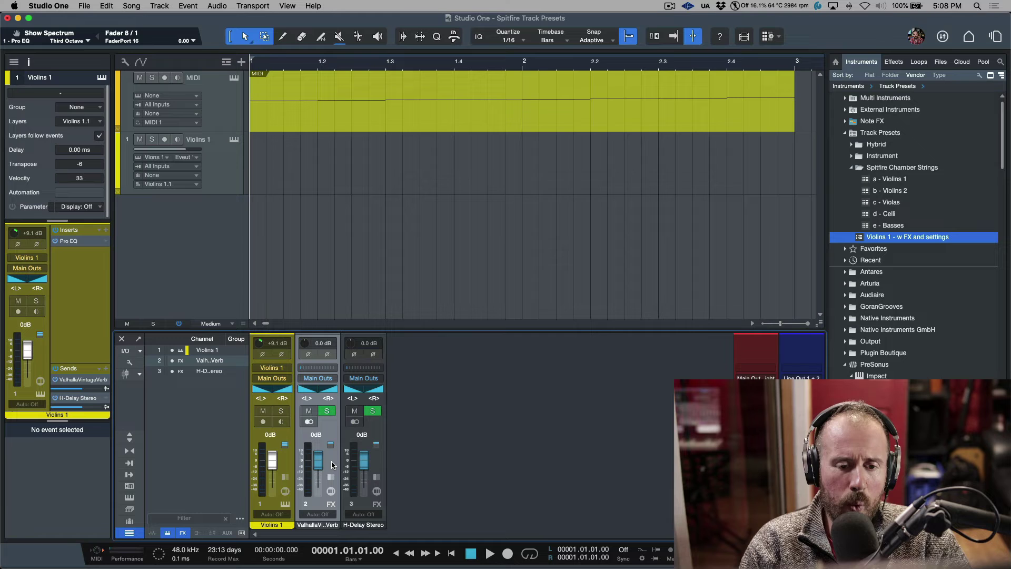
left_click(319, 465)
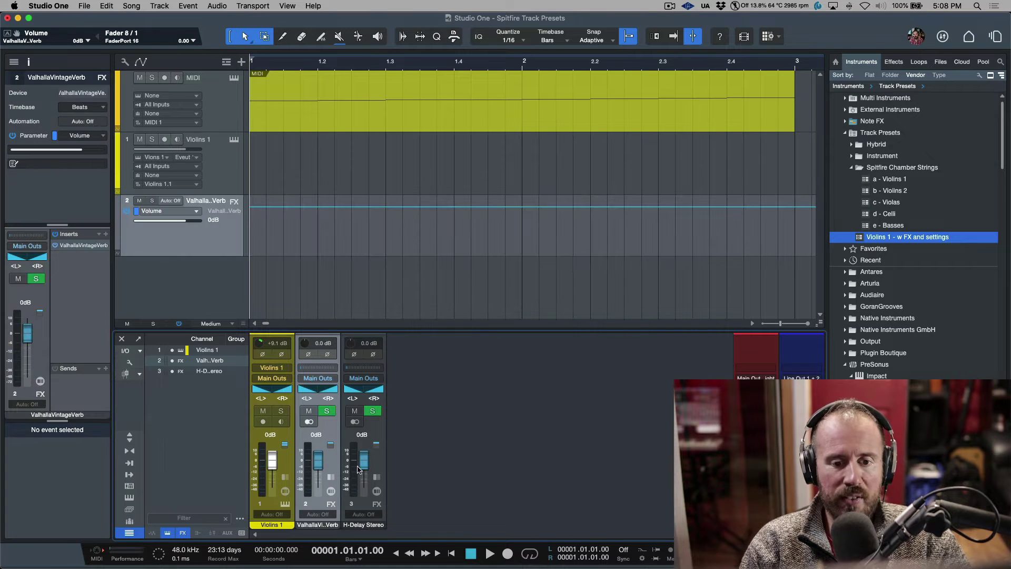
left_click(363, 463)
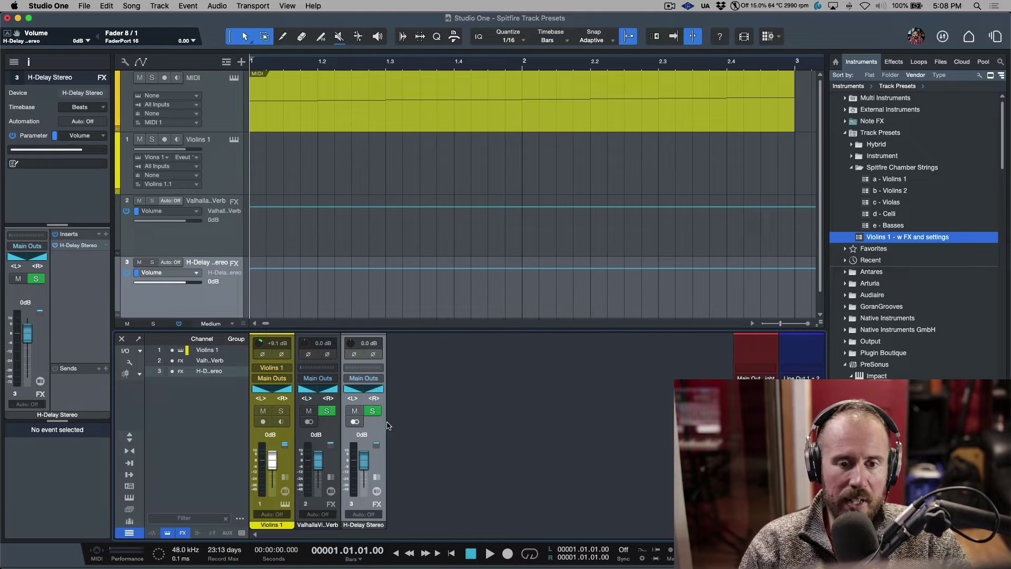
left_click(408, 425)
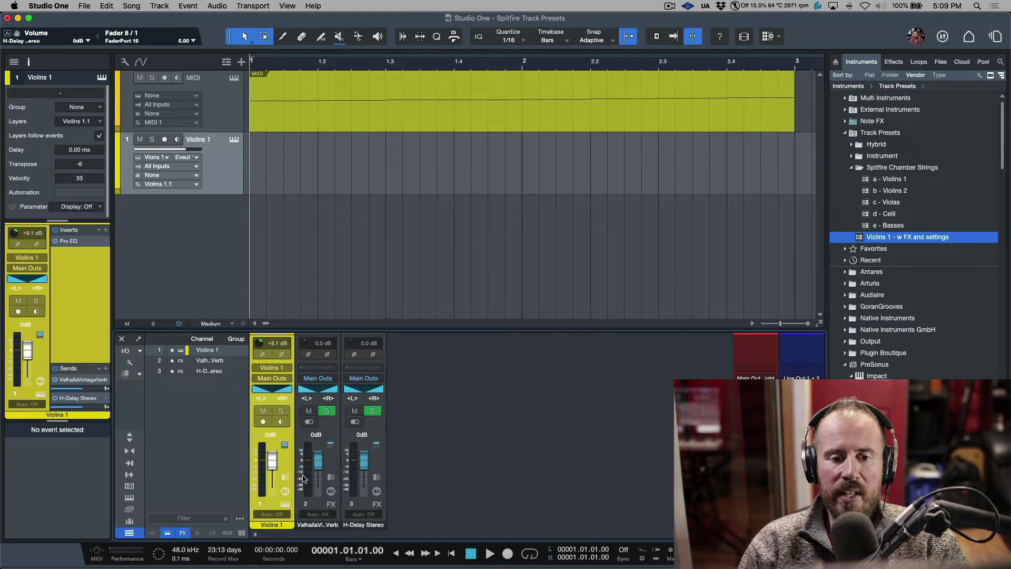
left_click(318, 461)
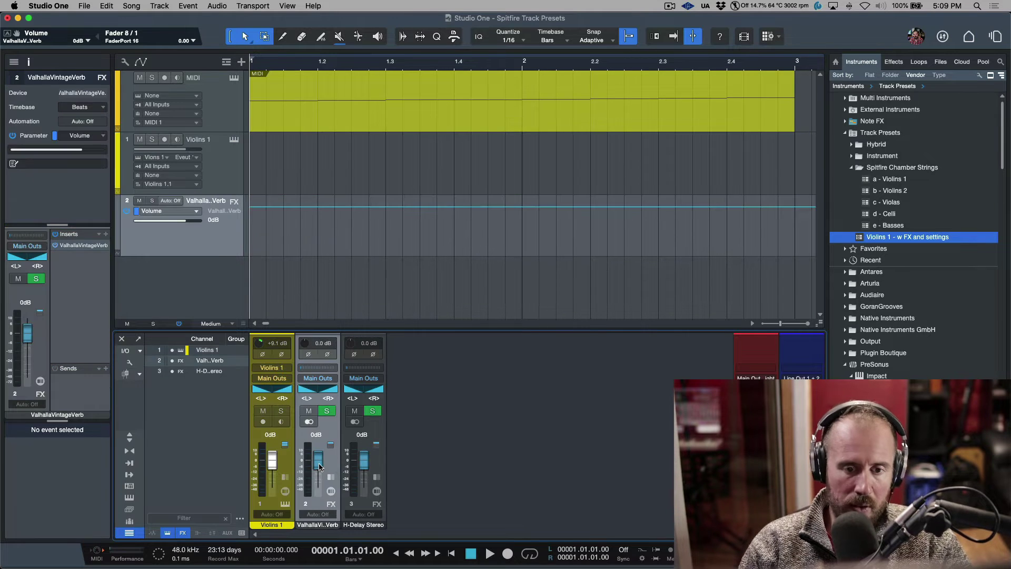
left_click(363, 465)
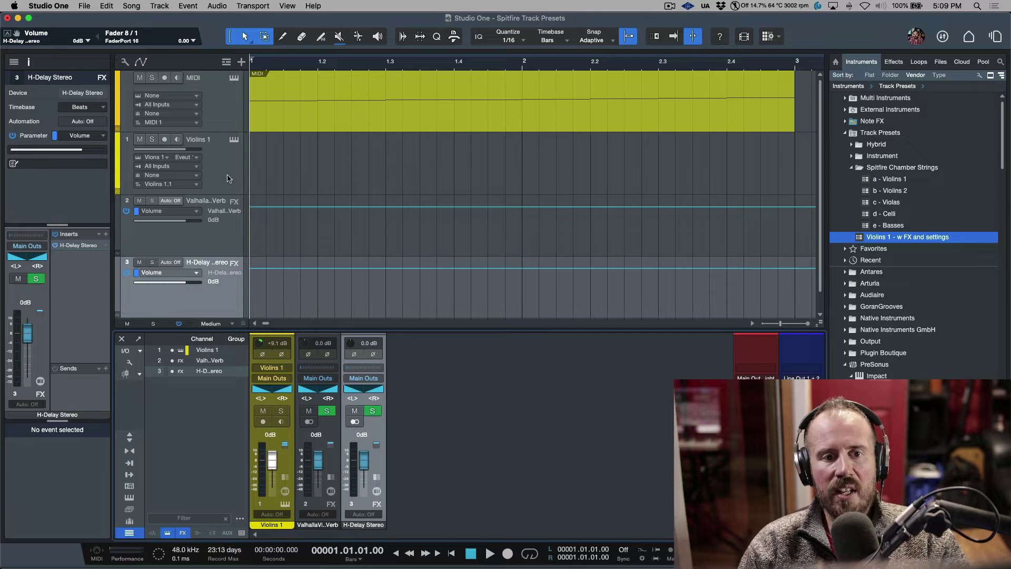
- Pack Violins 1 with its reverb and delay tracks into an expanded folder named SPITFIRE
left_click(228, 178)
left_click(217, 306, "shift")
right_click(229, 186)
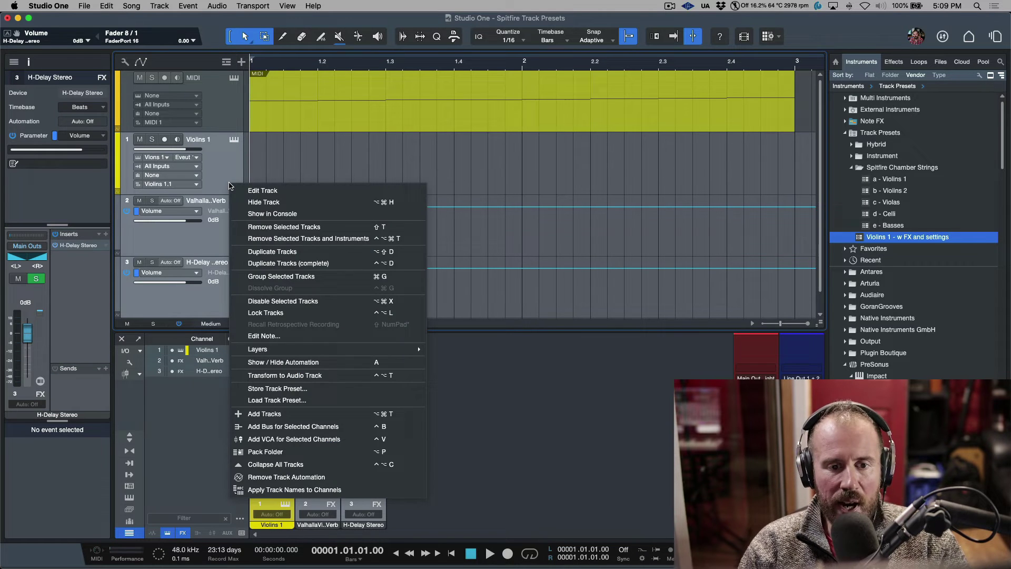
left_click(283, 452)
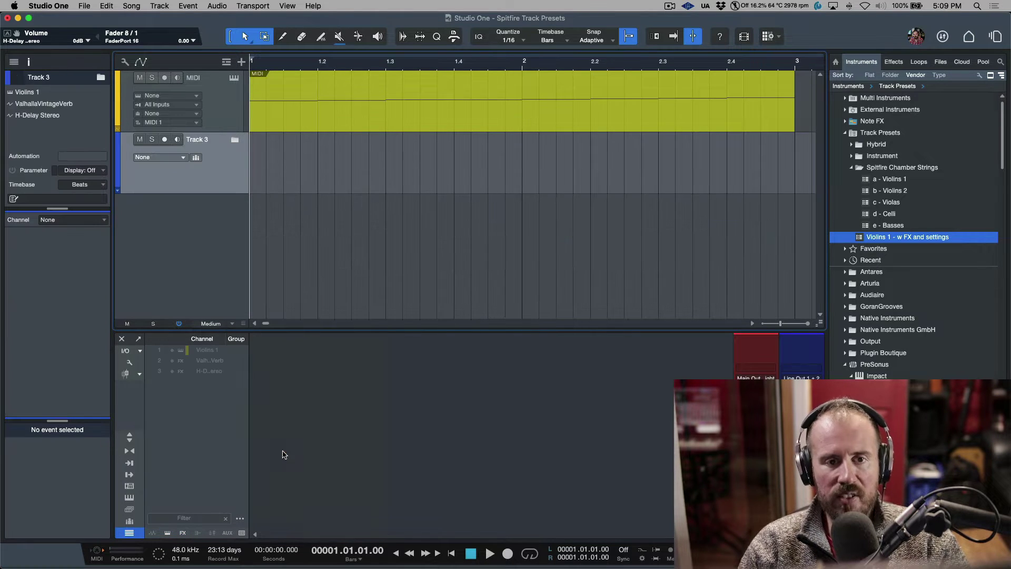
double_click(204, 139)
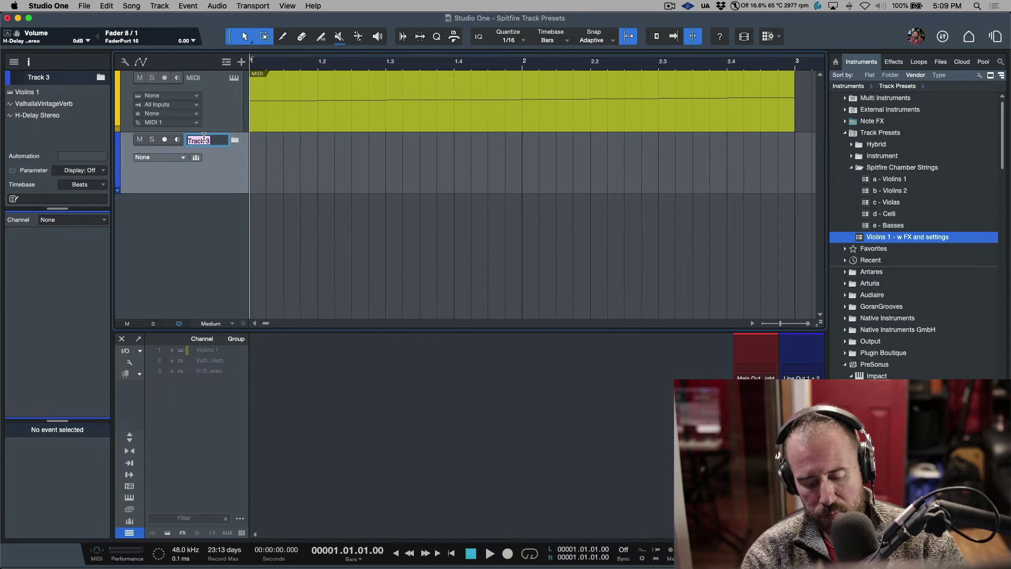
type("SpITFIRE")
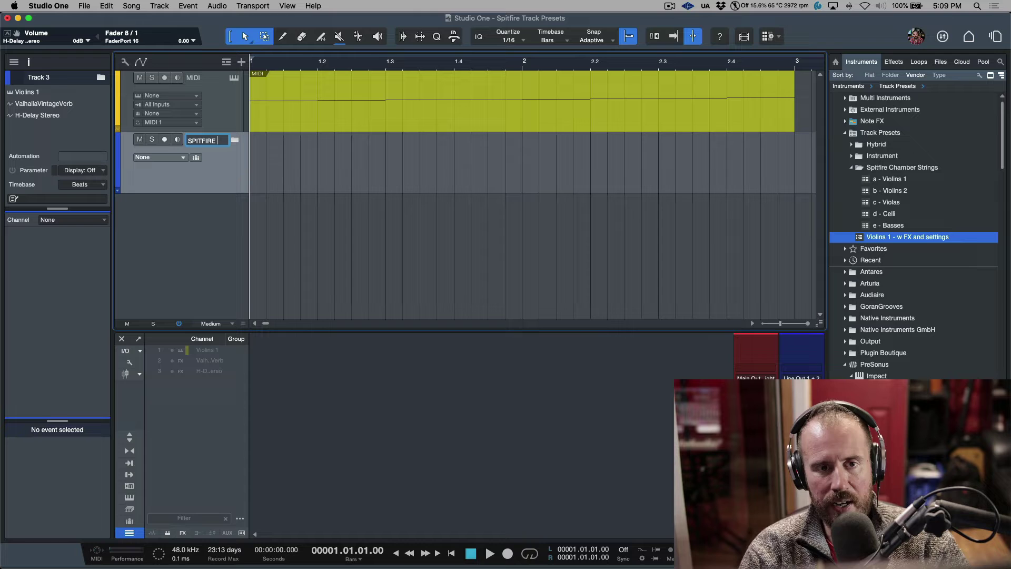
key("Return")
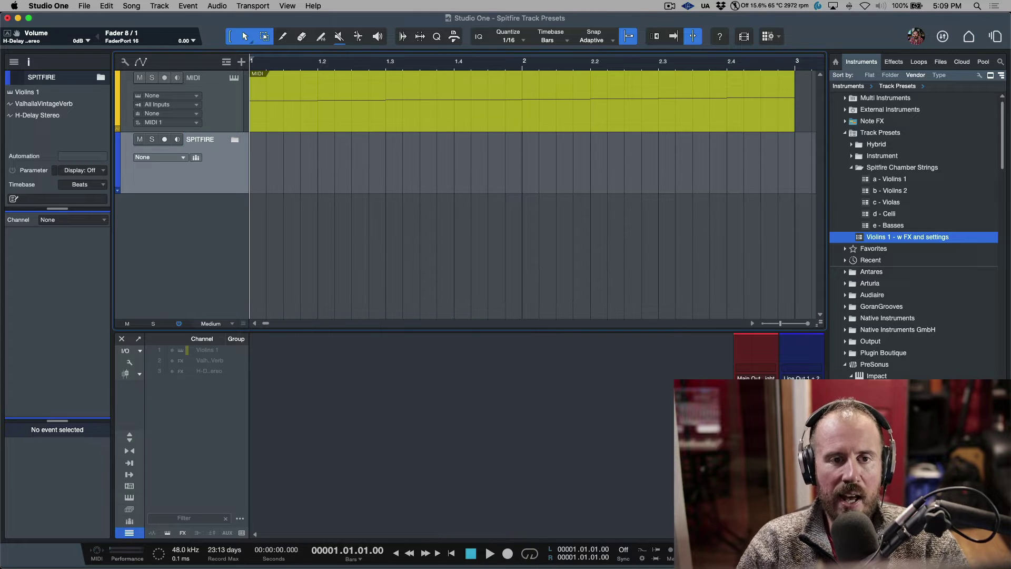
left_click(235, 140)
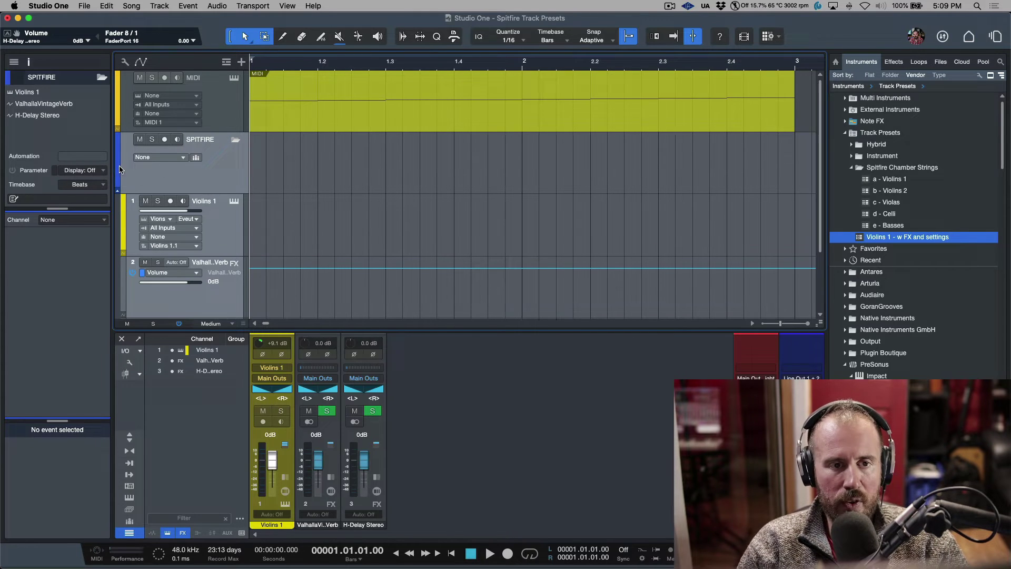
- Select the Violins 1, ValhallaVintageVerb and H-Delay Stereo tracks inside the SPITFIRE folder
left_click(233, 230)
left_click(195, 189)
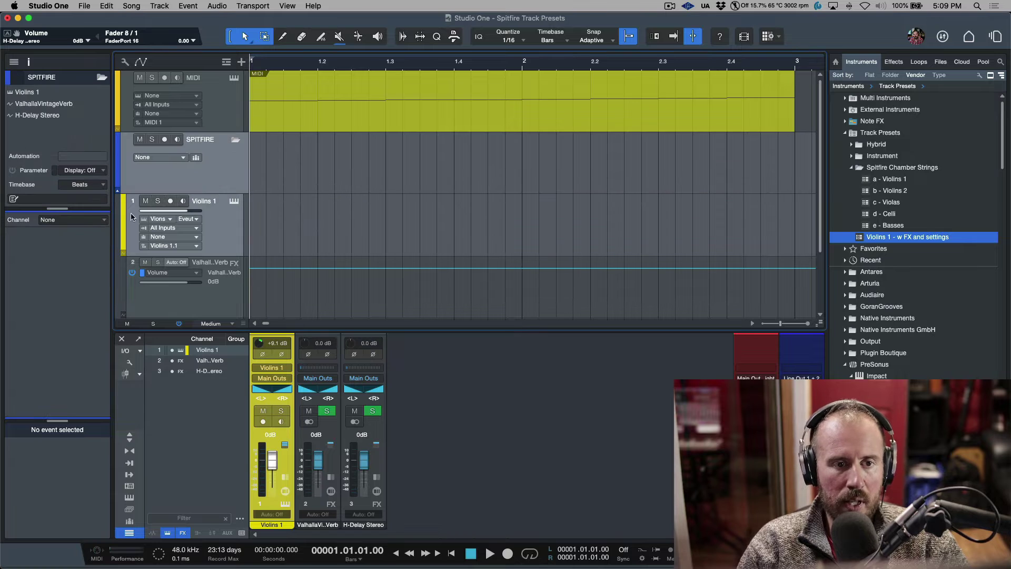
left_click(124, 215)
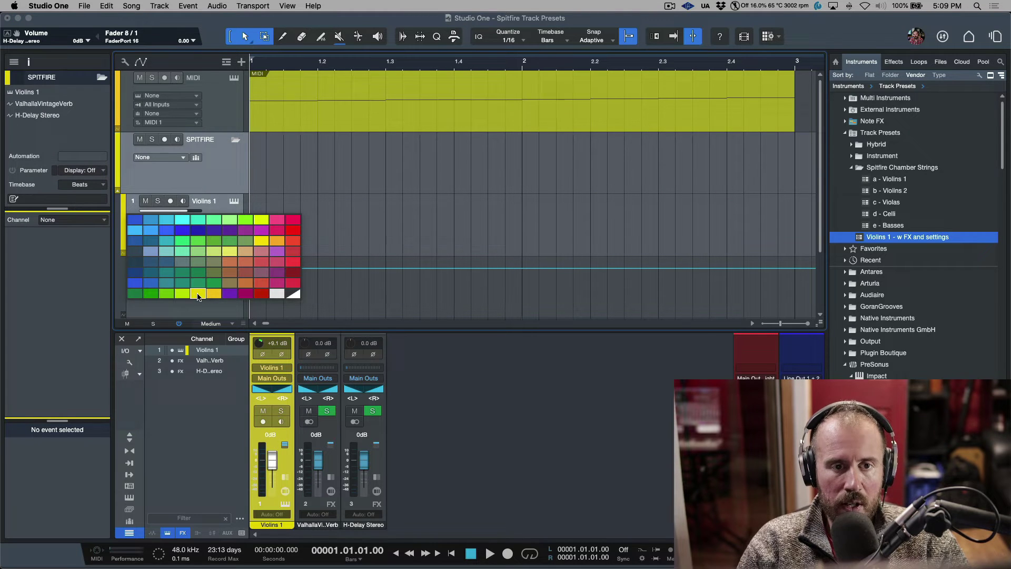
key("Escape")
left_click(209, 166)
scroll(221, 227, "down", 4)
key("Down")
key("Down")
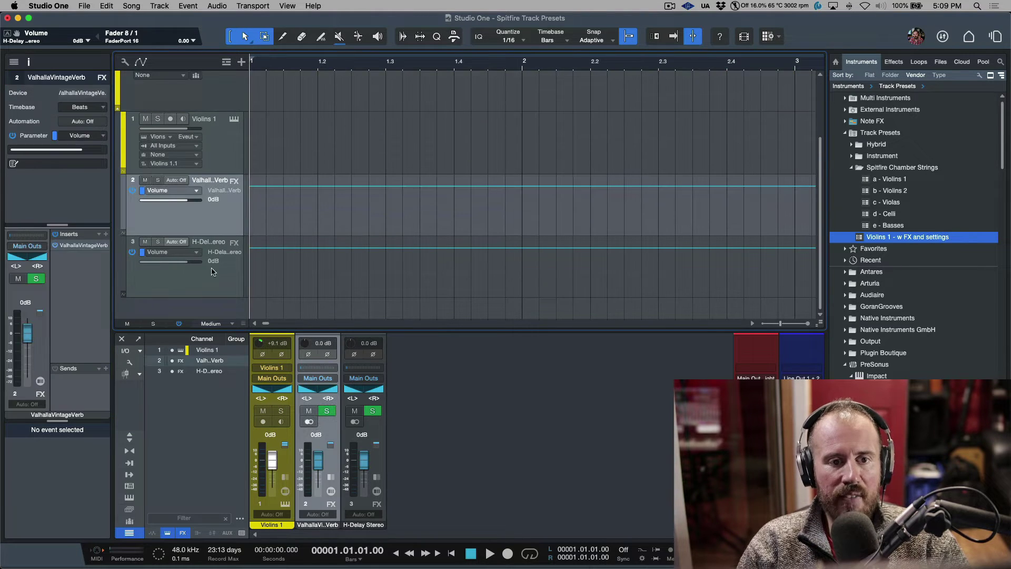
key("Up")
key("Up")
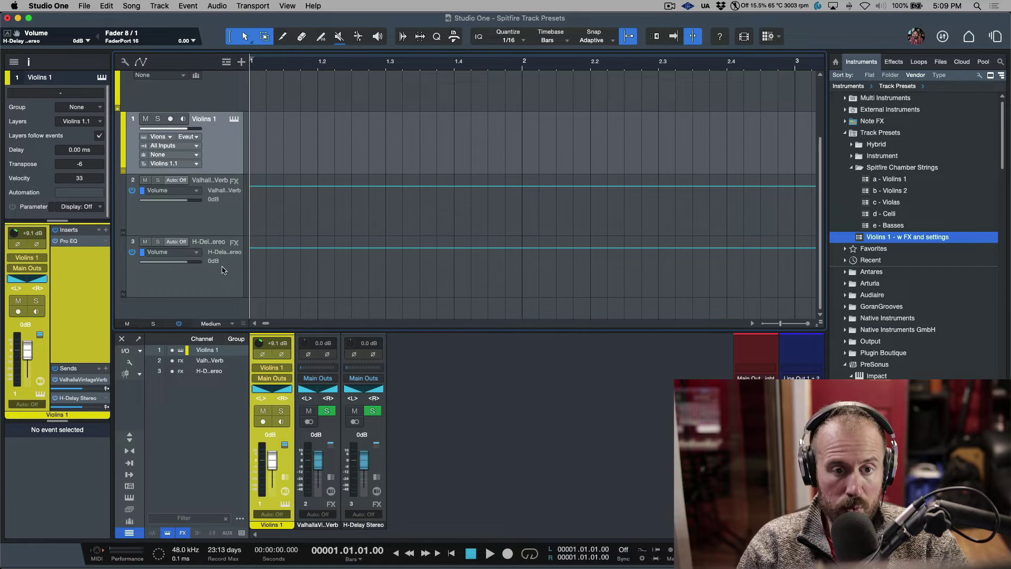
left_click(225, 281, "shift")
- Give the three selected tracks a yellow track colour
left_click(123, 152)
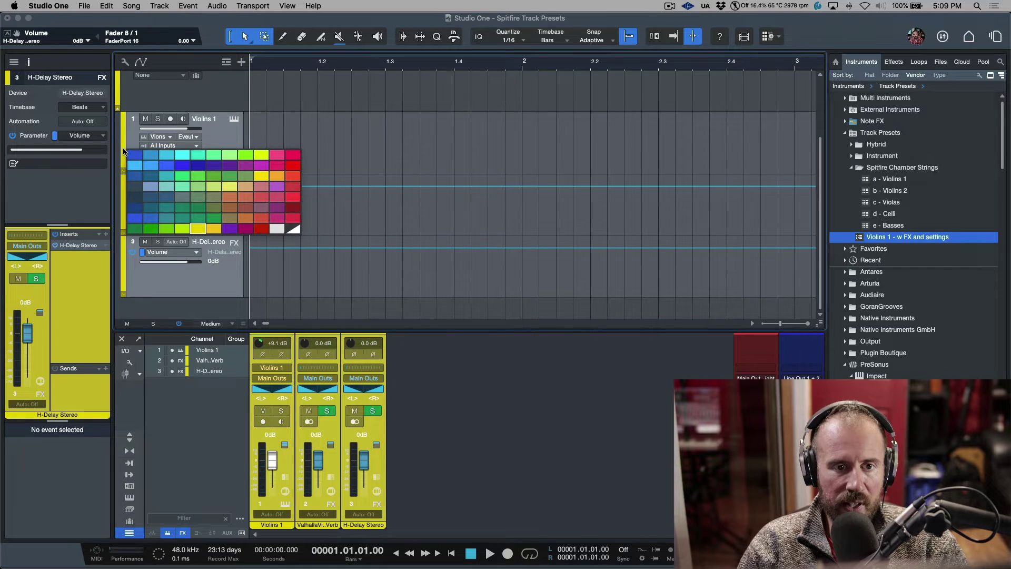
left_click(214, 216)
scroll(357, 188, "up", 3)
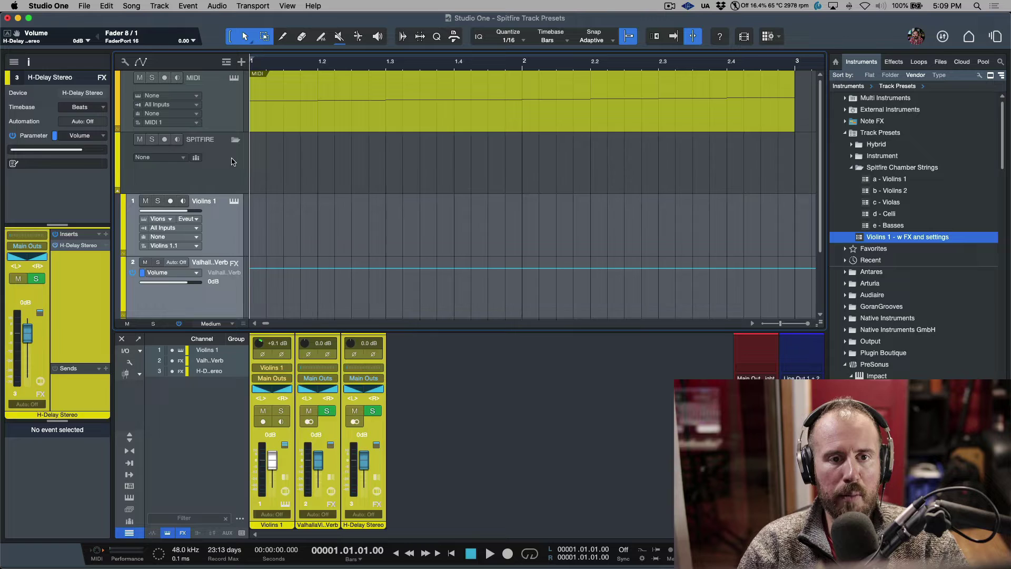
left_click(234, 140)
left_click(234, 141)
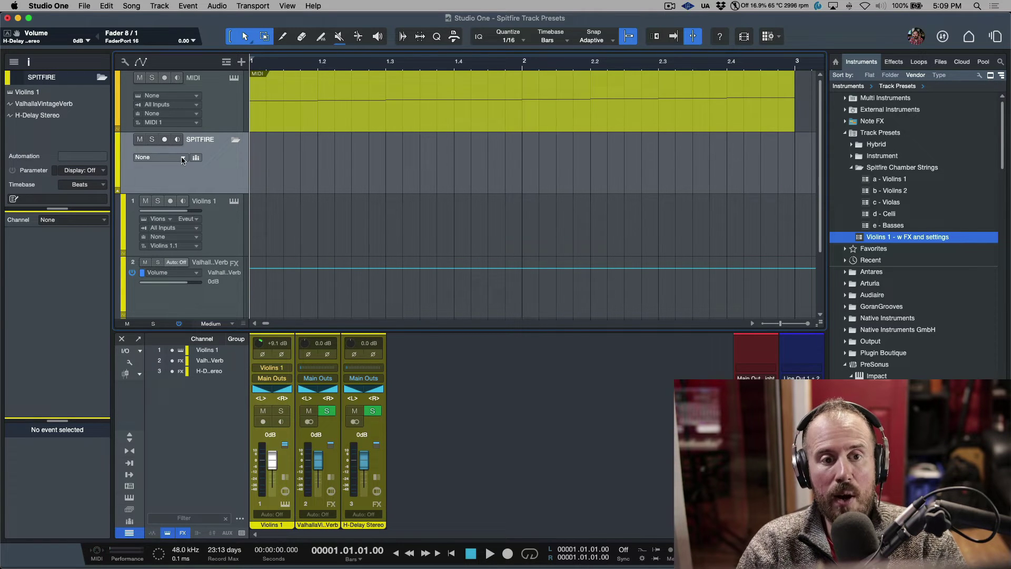
- Add a new SPITFIRE bus channel as the folder's output, then collapse the folder beneath MIDI
left_click(159, 157)
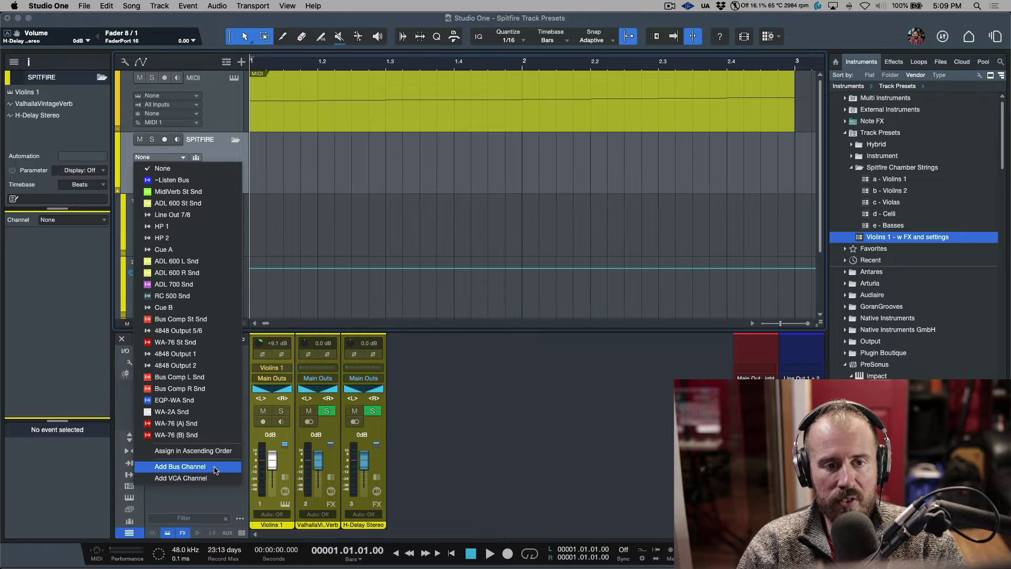
left_click(181, 466)
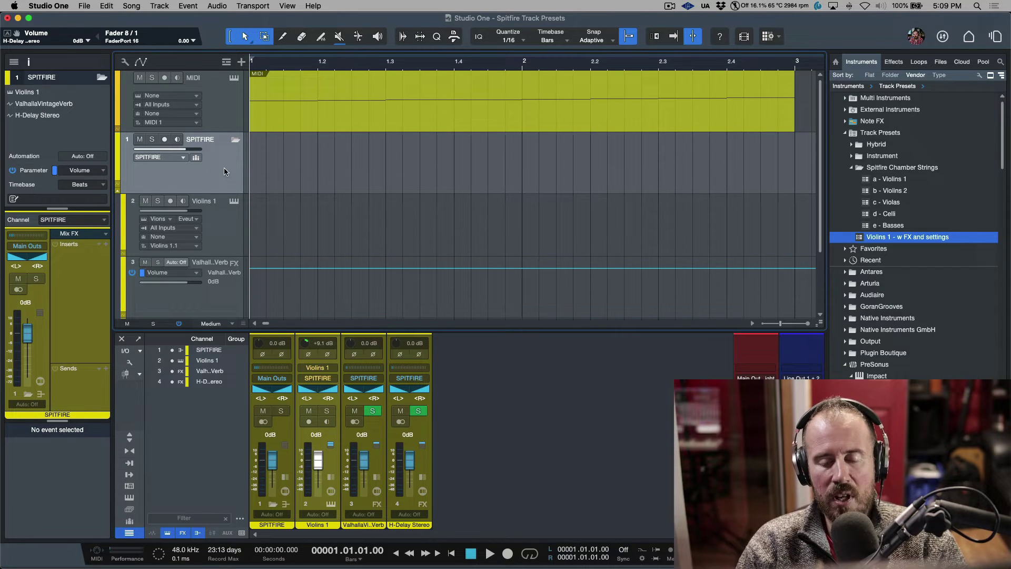
left_click(234, 141)
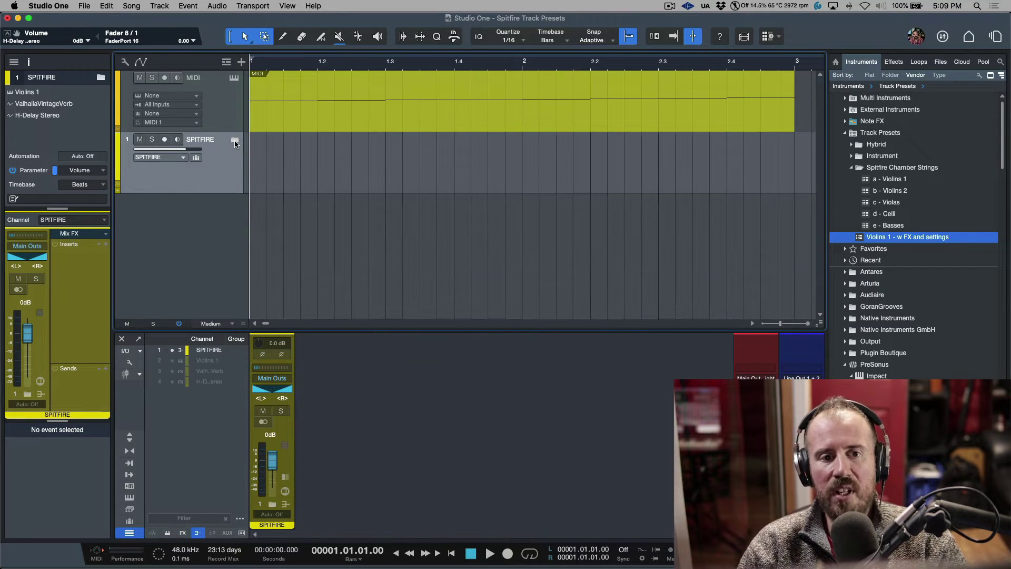
left_click(235, 141)
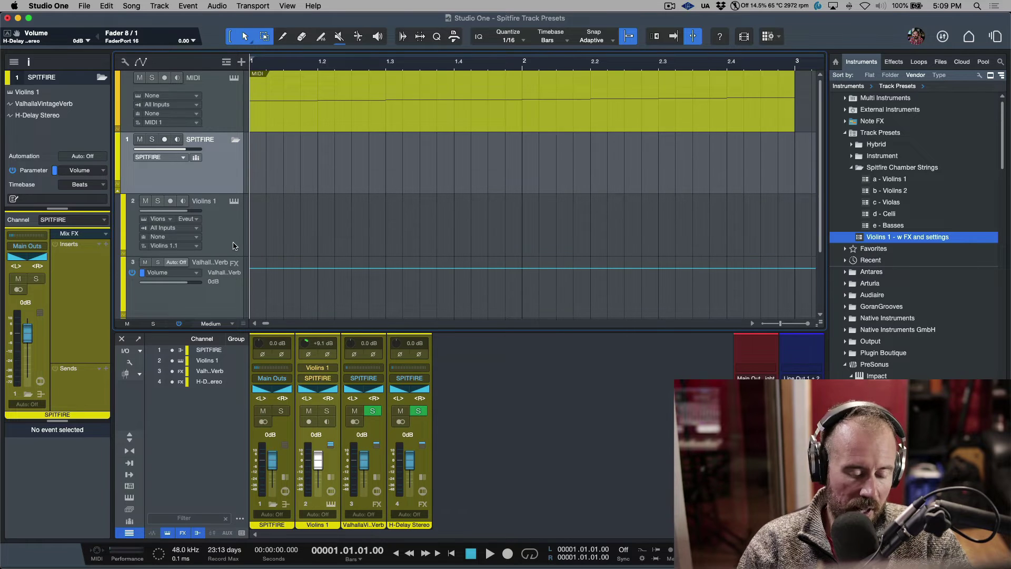
left_click(221, 198)
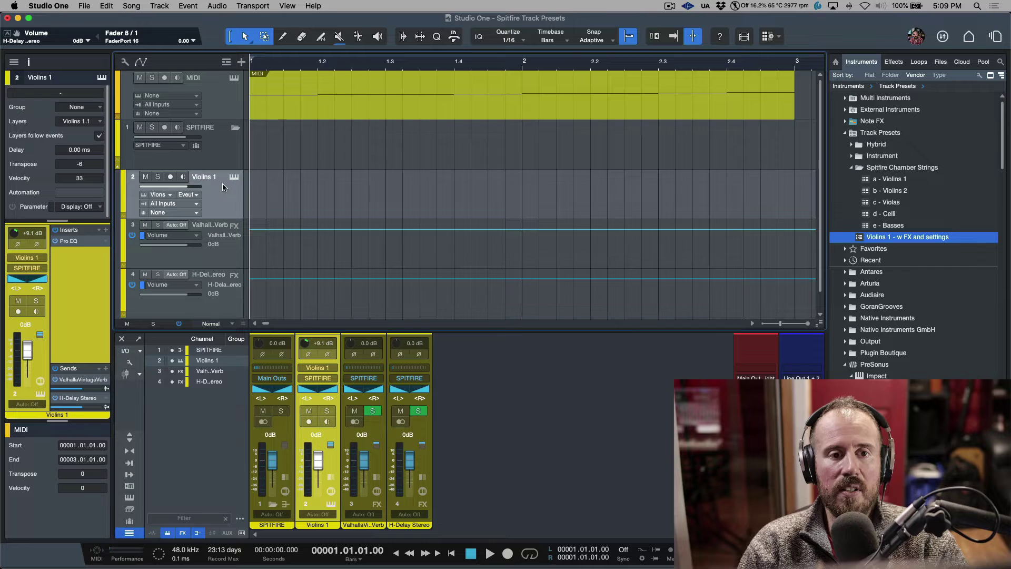
left_click(223, 150)
left_click(234, 128)
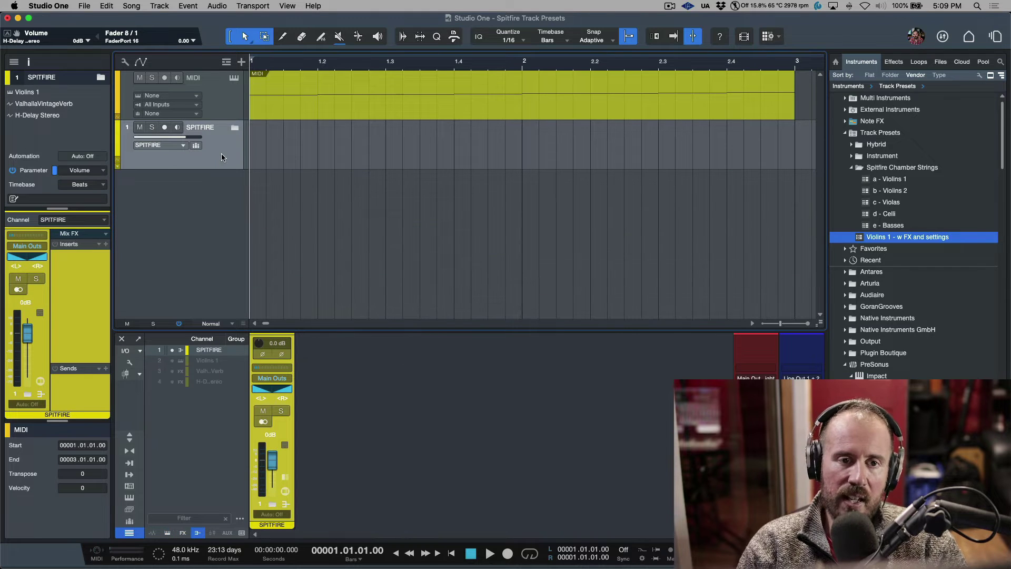
- Store the SPITFIRE folder as the track preset 'SPITFIRE in folder'
right_click(221, 157)
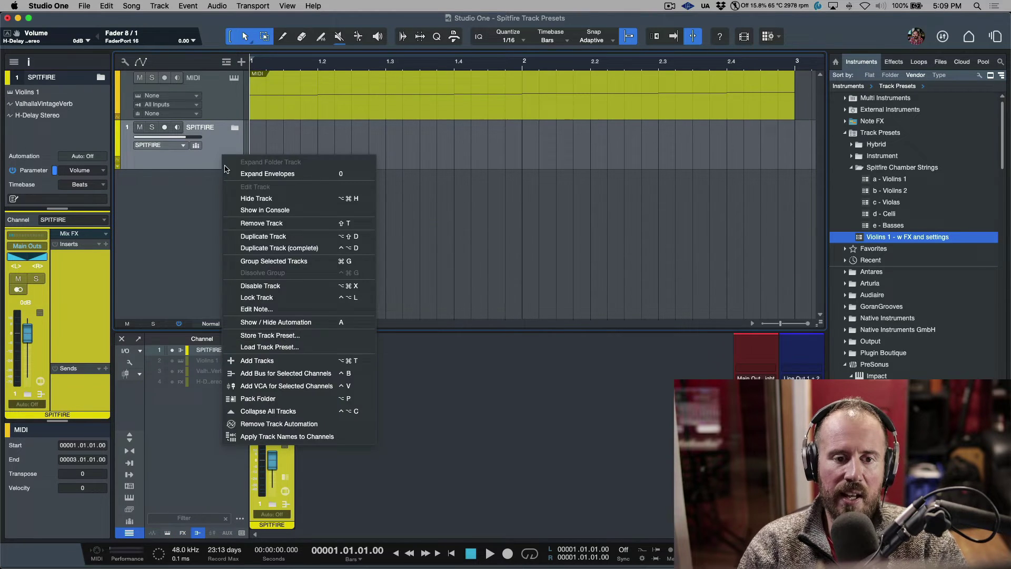
left_click(277, 335)
left_click(440, 312)
type("in folder")
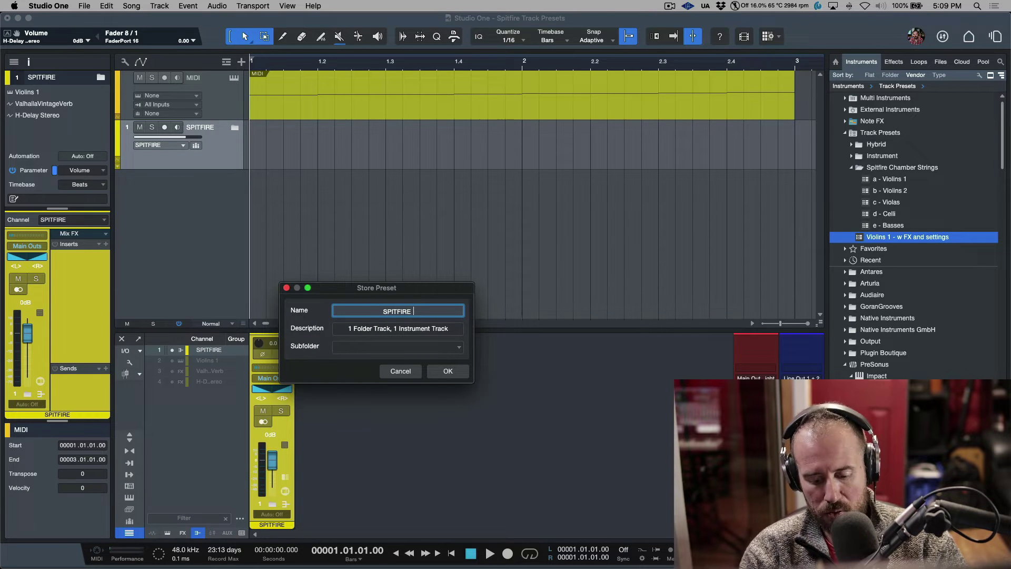
left_click(448, 371)
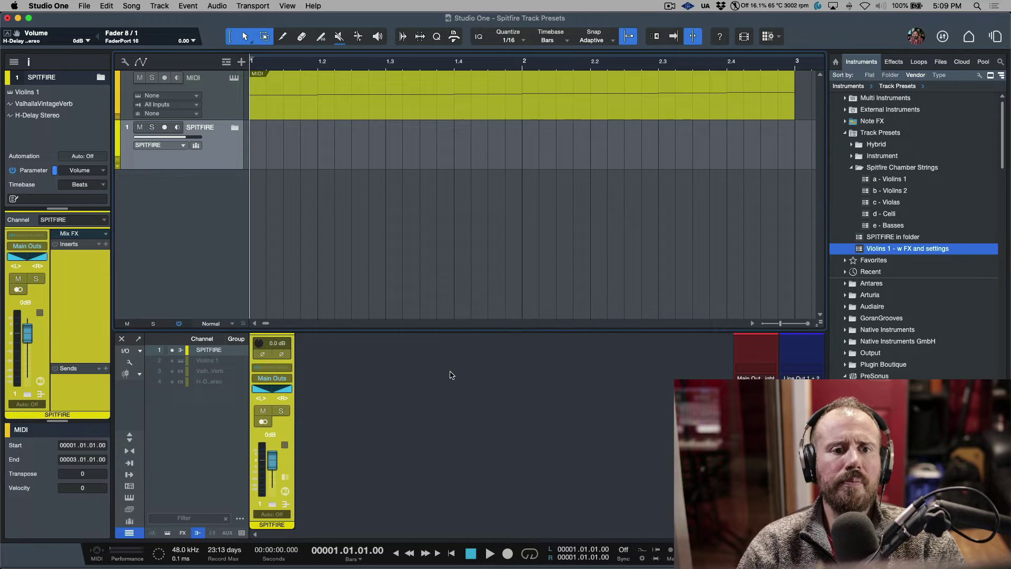
- Unpack the SPITFIRE folder, remove Violins 1, and delete the ValhallaVintageVerb and H-Delay Stereo tracks
right_click(230, 157)
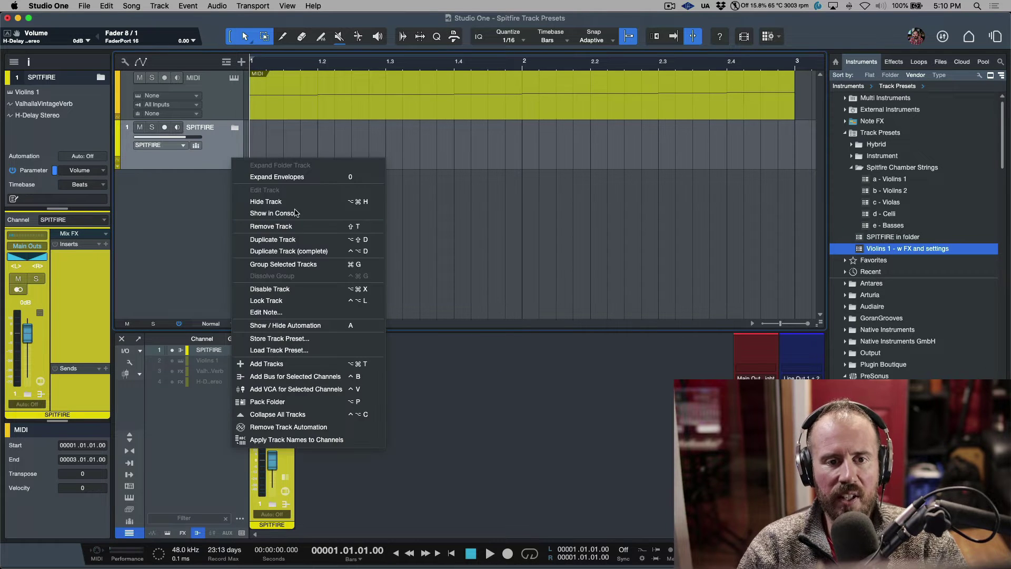
left_click(296, 227)
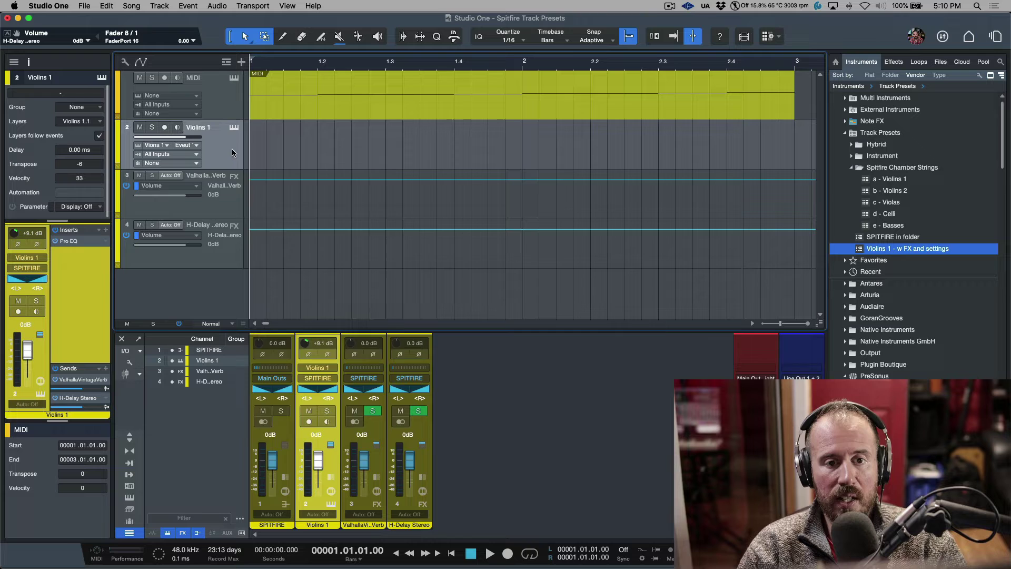
right_click(233, 150)
left_click(279, 195)
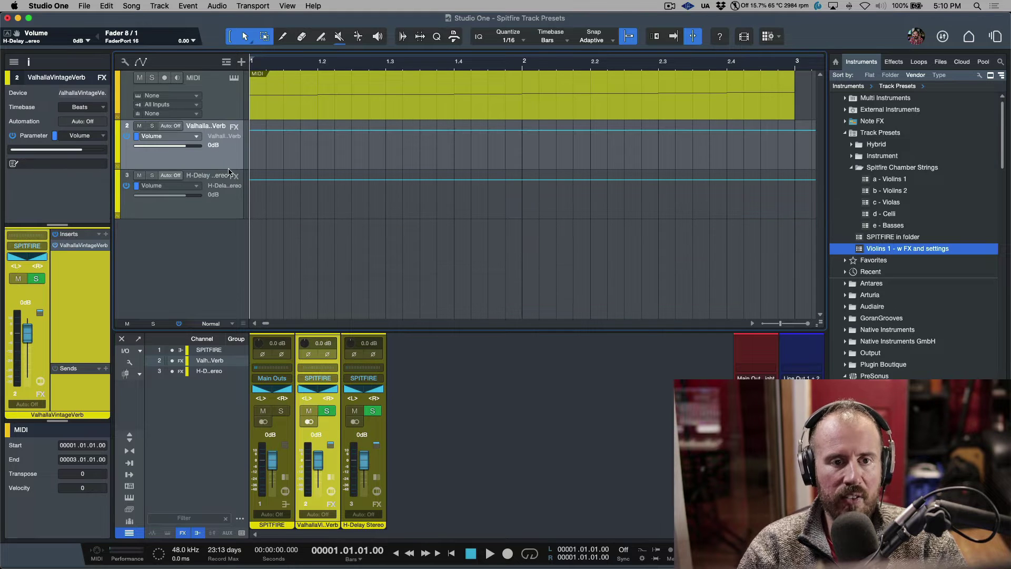
left_click(230, 197)
key("Delete")
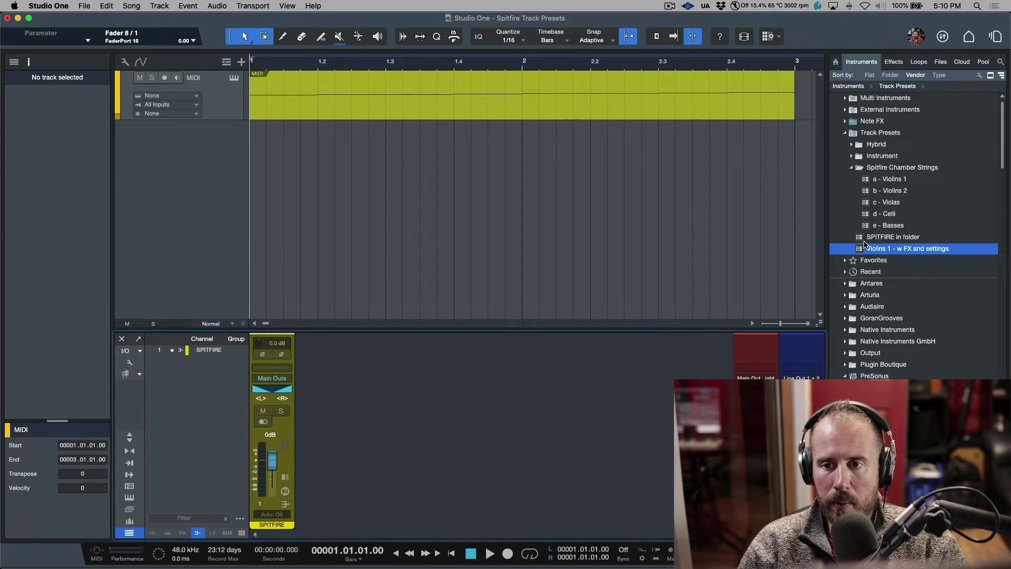
left_click_drag(868, 238, 627, 243)
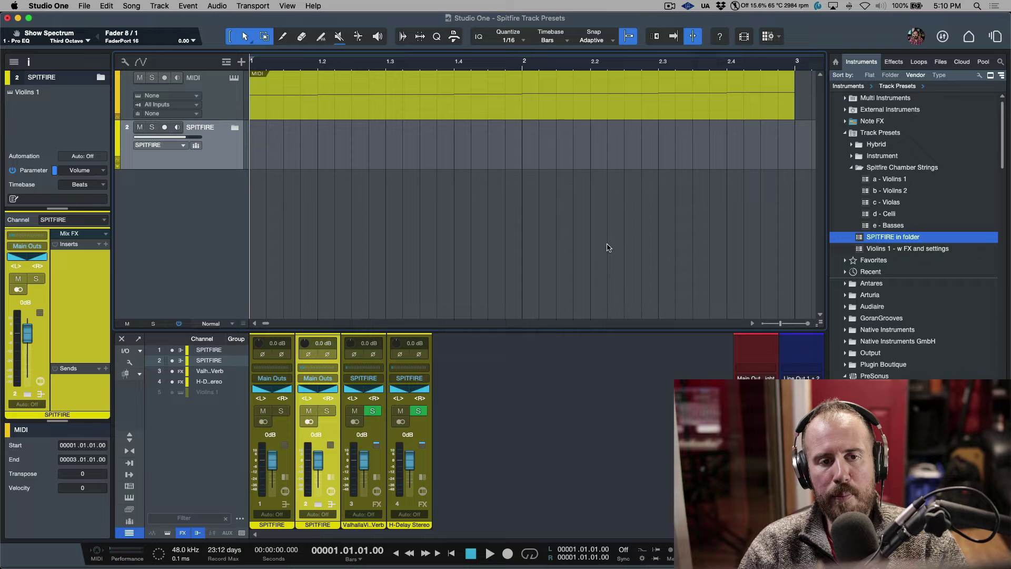
left_click(235, 131)
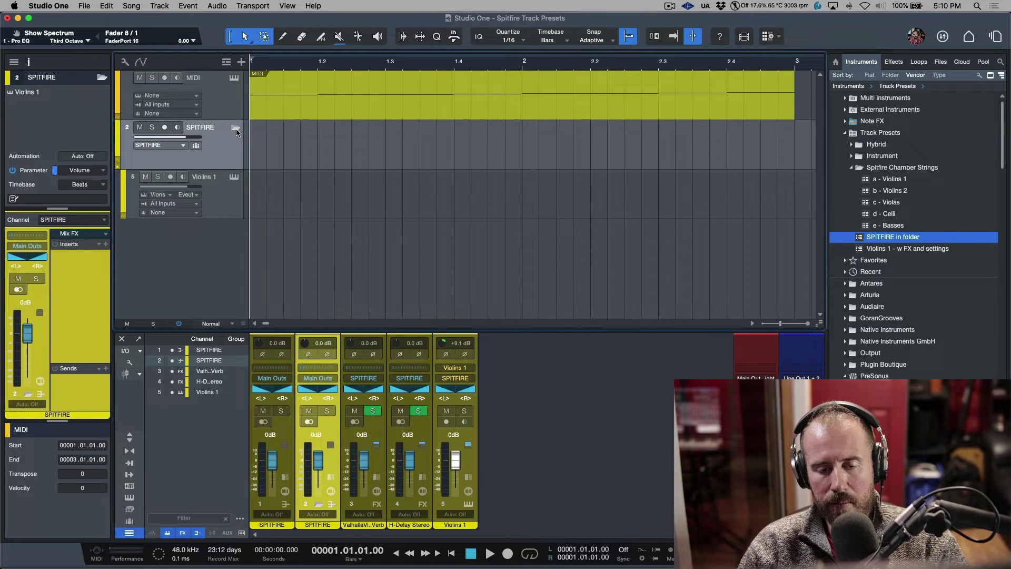
left_click(235, 129)
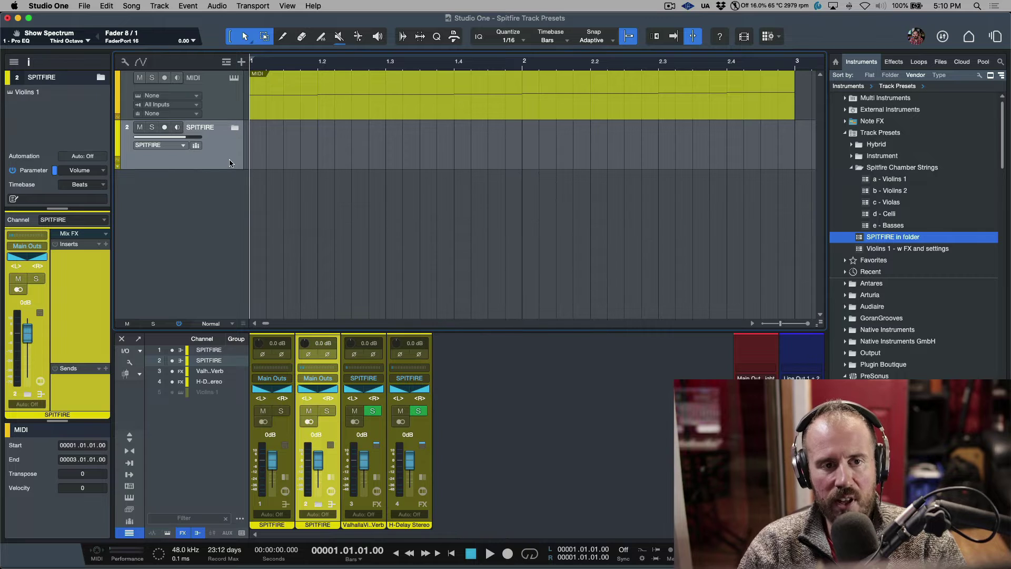
left_click(235, 127)
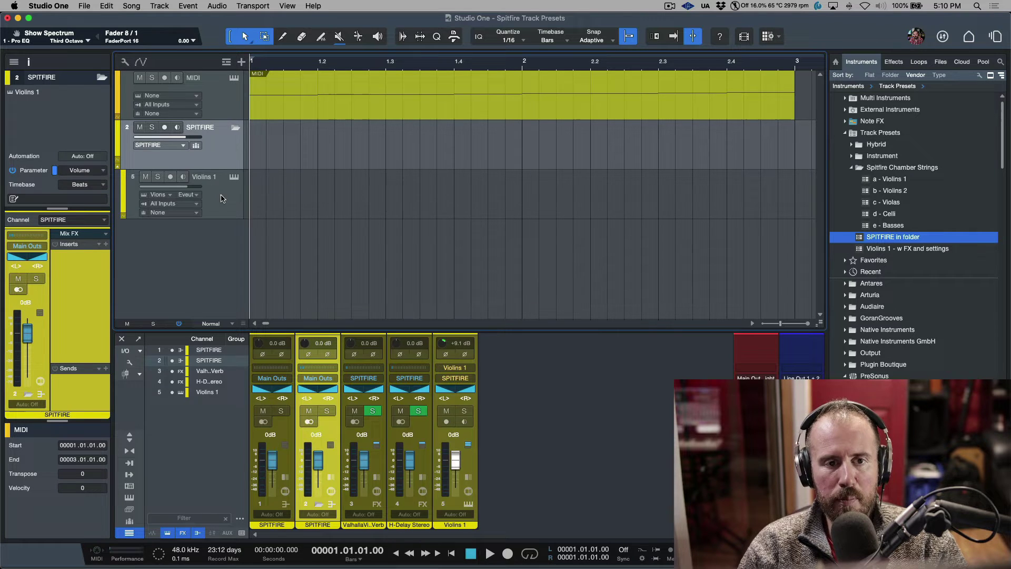
- Select Violins 1 to view its transpose -6, velocity 33, Pro EQ insert and sends
left_click(234, 201)
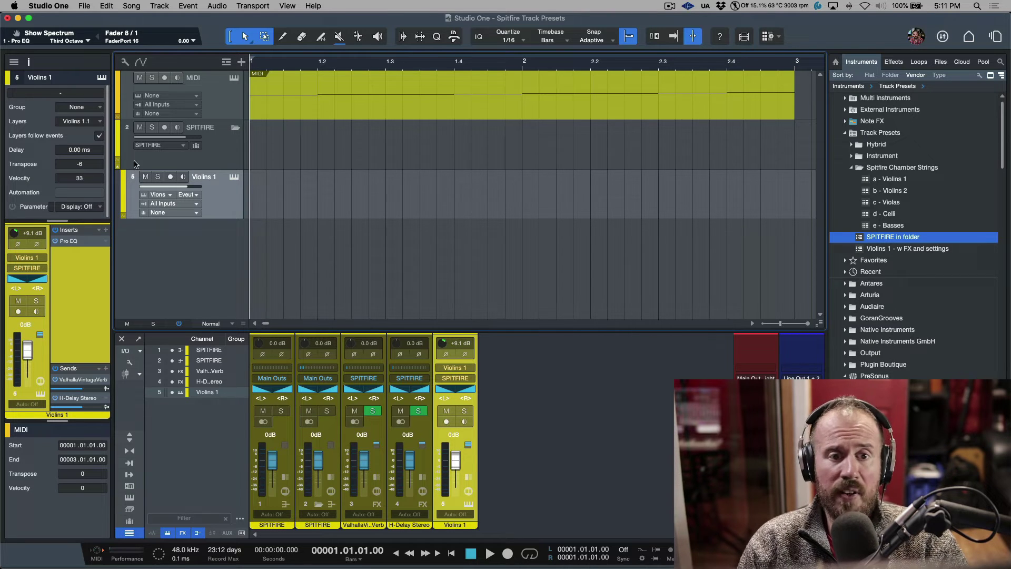
- Remove Violins 1 along with its instrument and delete the SPITFIRE folder track
left_click(230, 154)
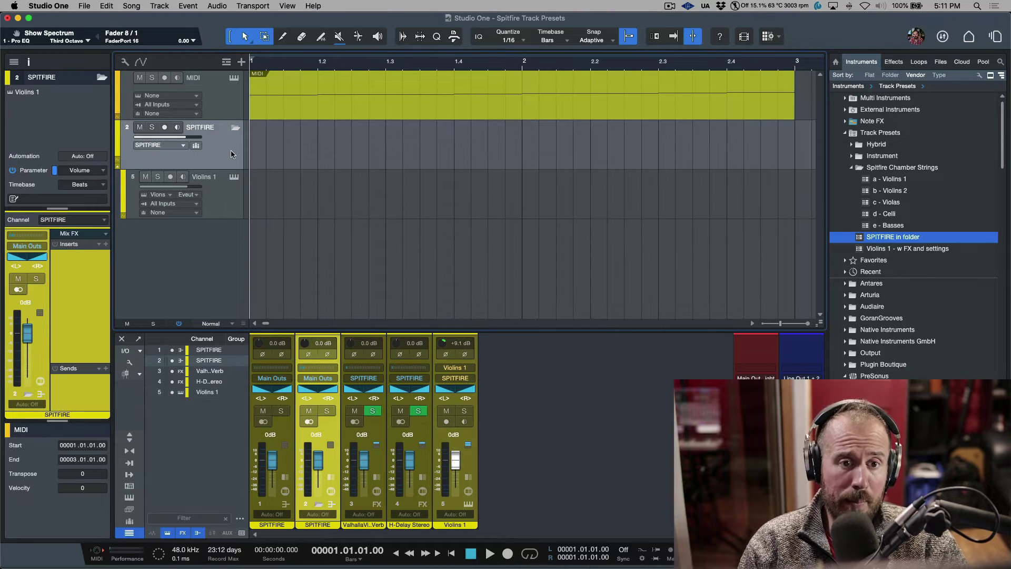
left_click(219, 202)
right_click(219, 201)
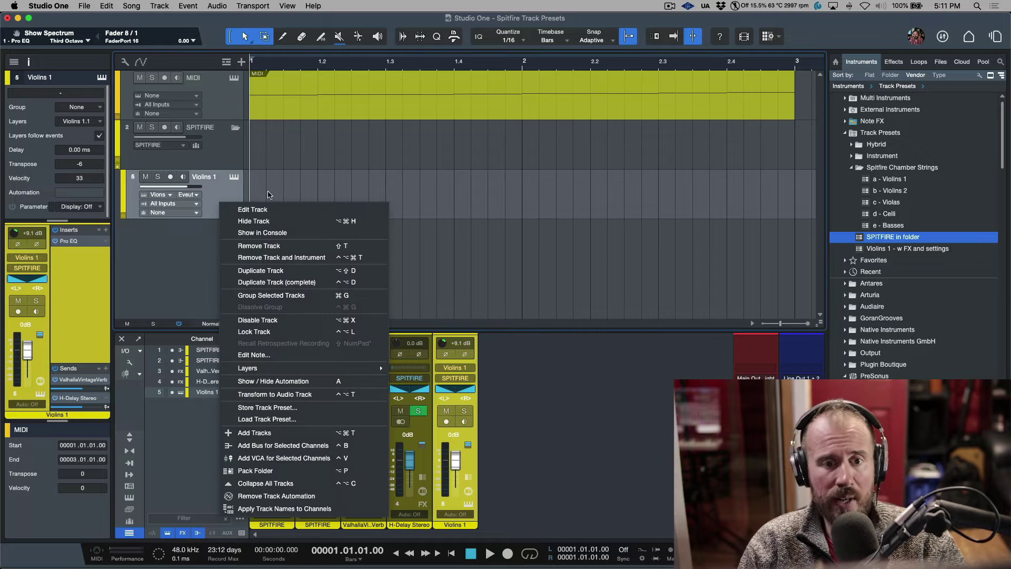
left_click(281, 257)
right_click(227, 152)
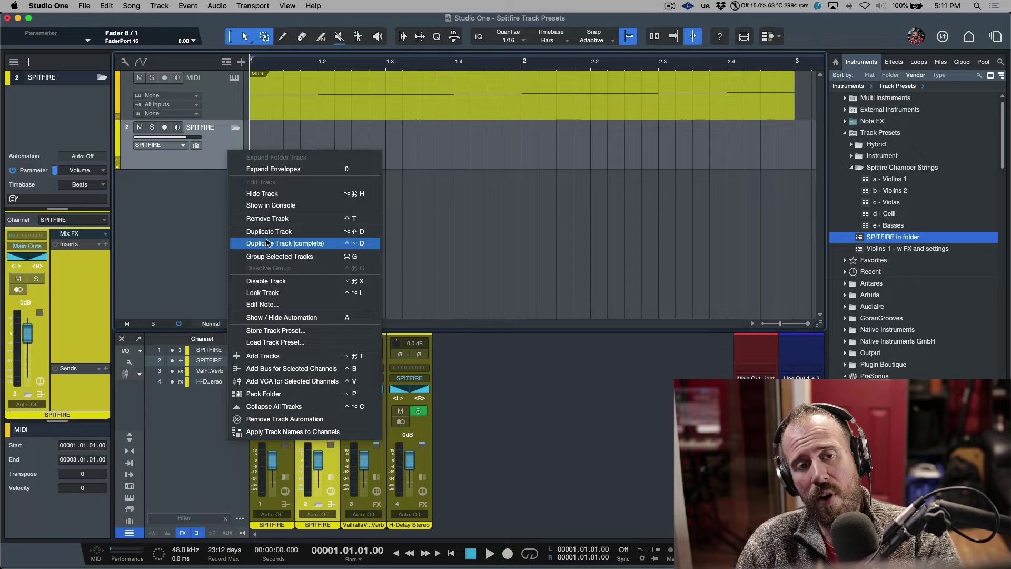
left_click(213, 145)
key("Delete")
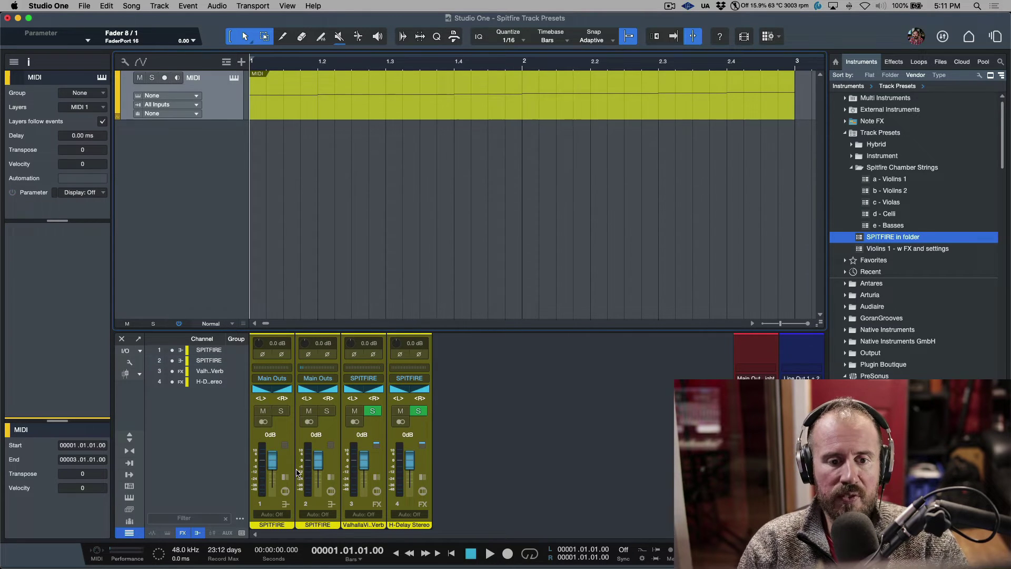
- Remove the four remaining mixer channels
left_click(426, 455, "shift")
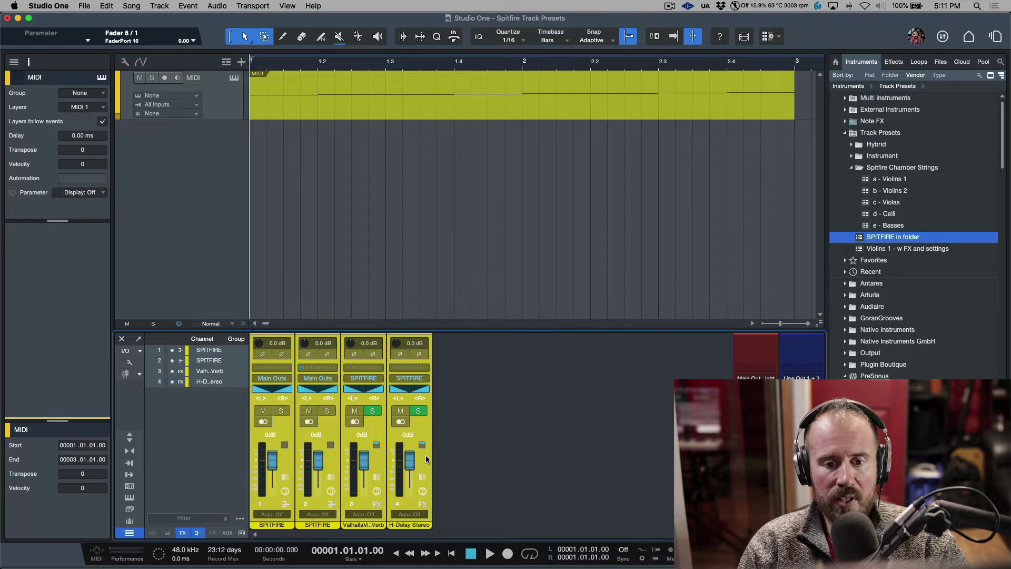
right_click(425, 455)
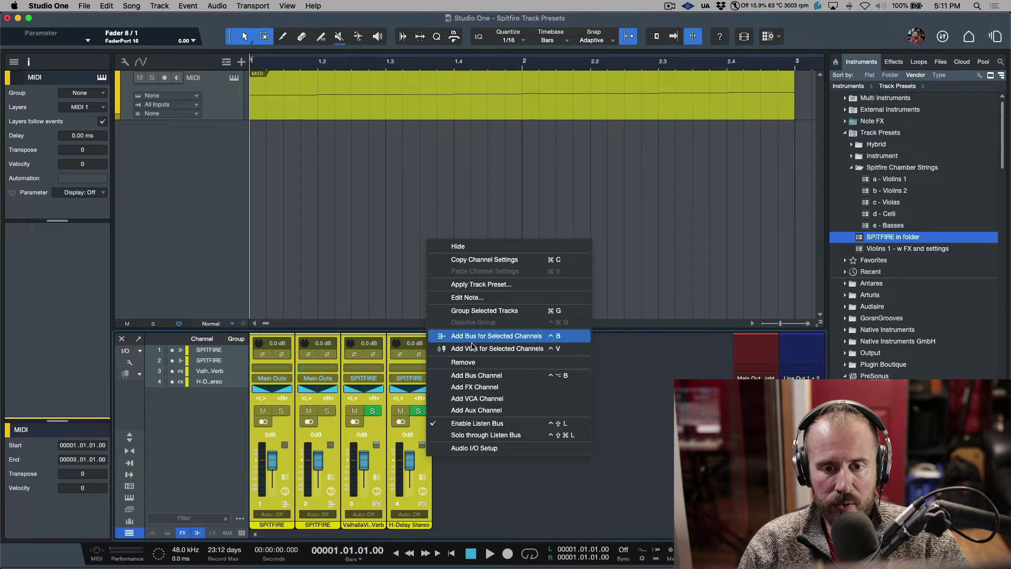
left_click(474, 362)
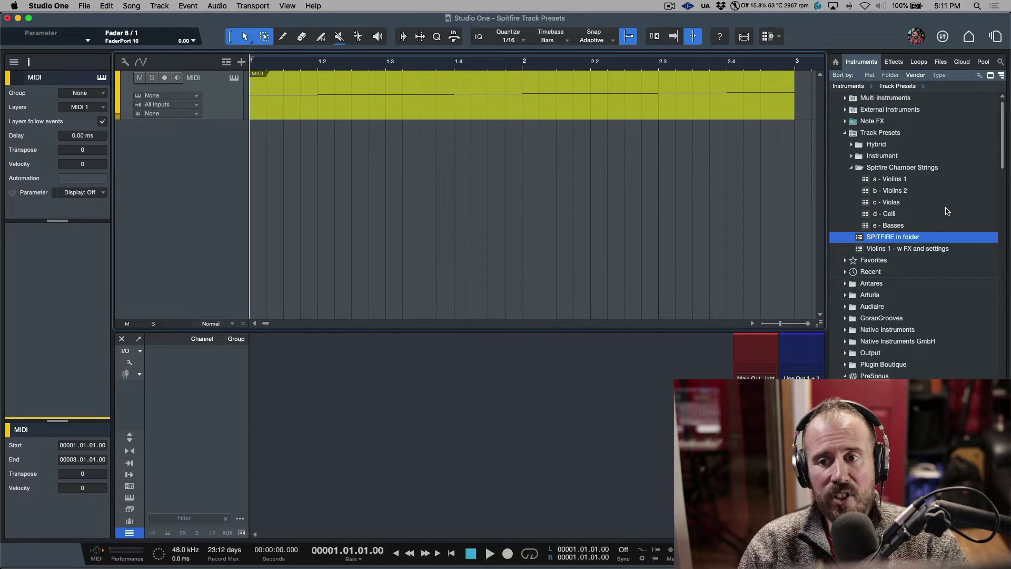
- Delete the 'Violins 1 - w FX and settings' and 'SPITFIRE in folder' track presets
left_click(894, 252)
left_click(895, 239, "shift")
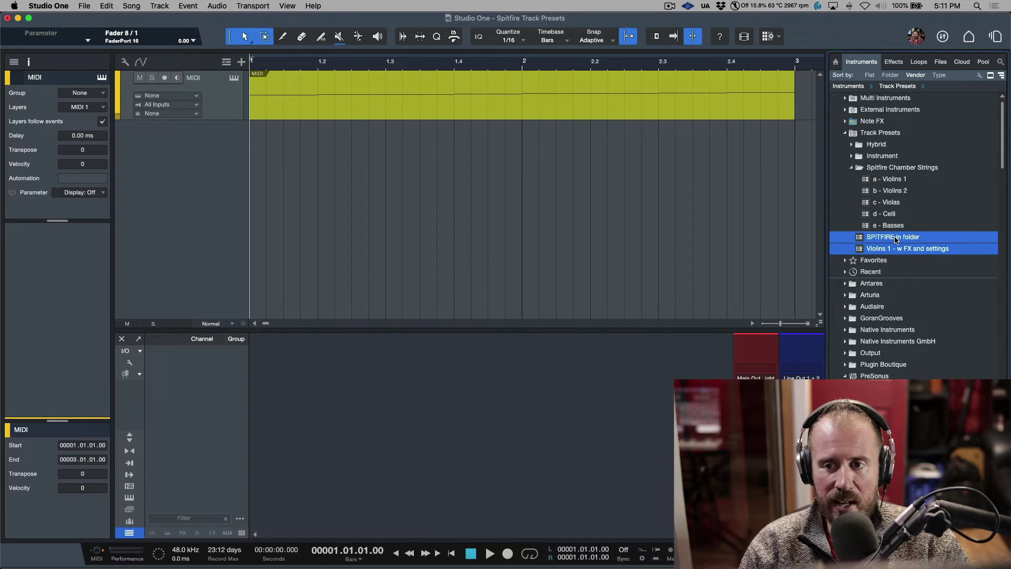
right_click(895, 239)
left_click(910, 253)
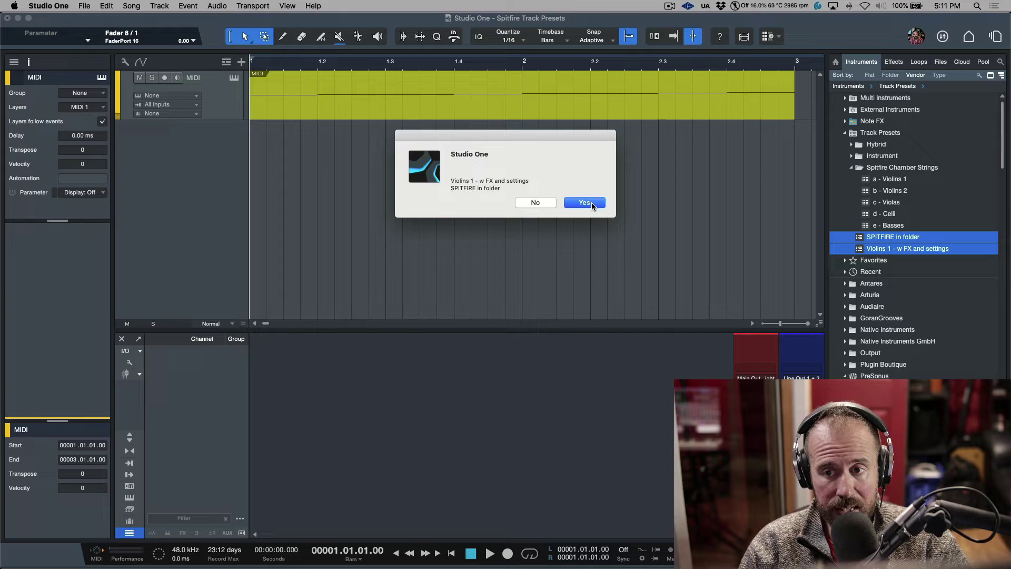
left_click(592, 202)
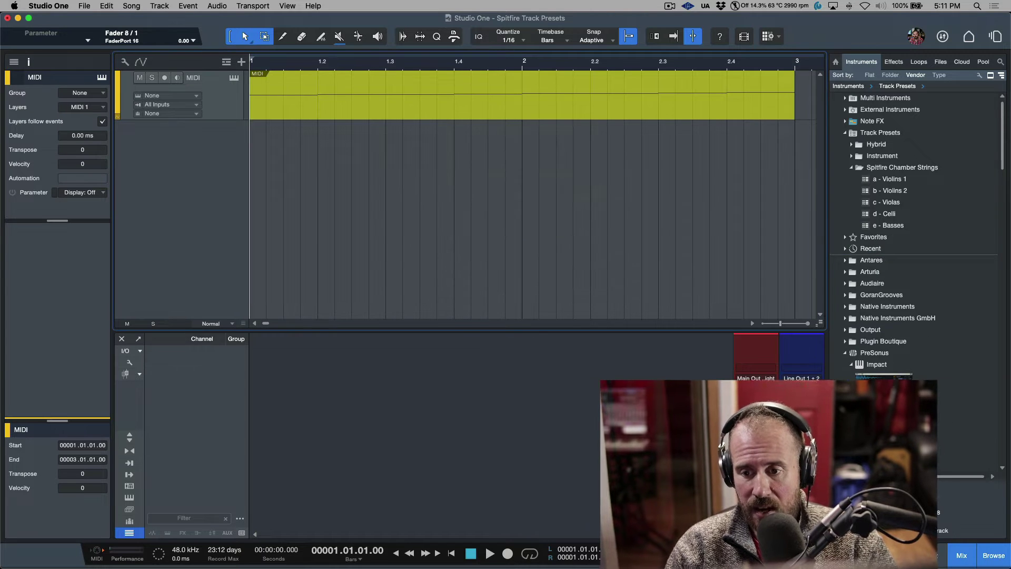
- Return the Browser to its home page and re-index all presets
left_click(836, 63)
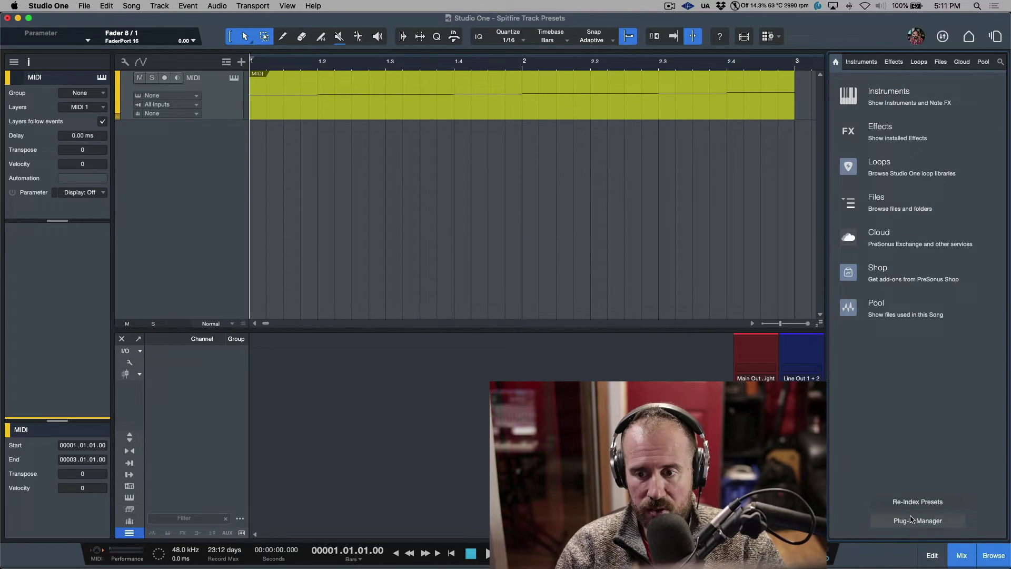
left_click(916, 500)
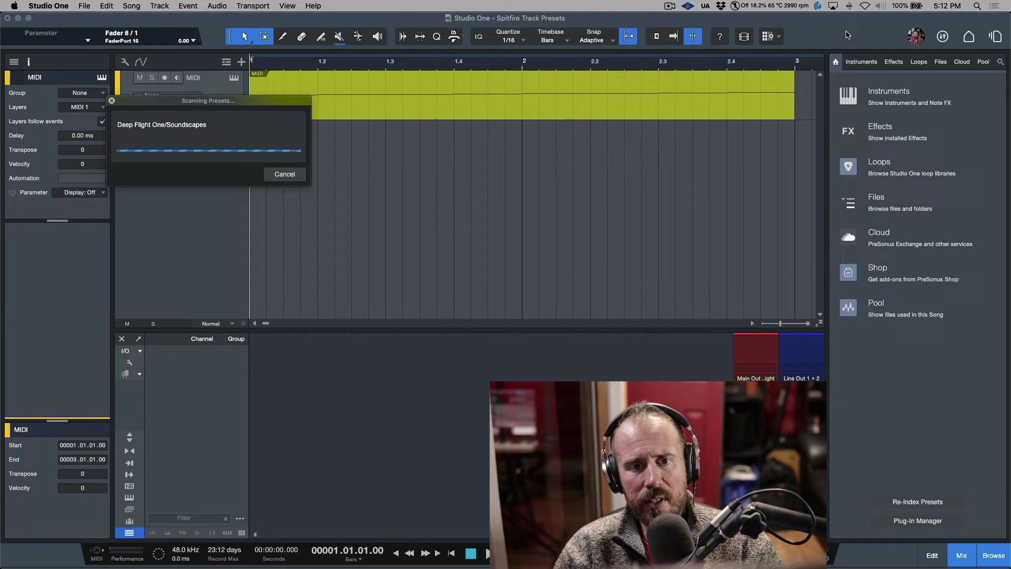
- Create a Basses track from the Spitfire Chamber Strings 'e - Basses' preset and open its Kontakt instrument
left_click(866, 65)
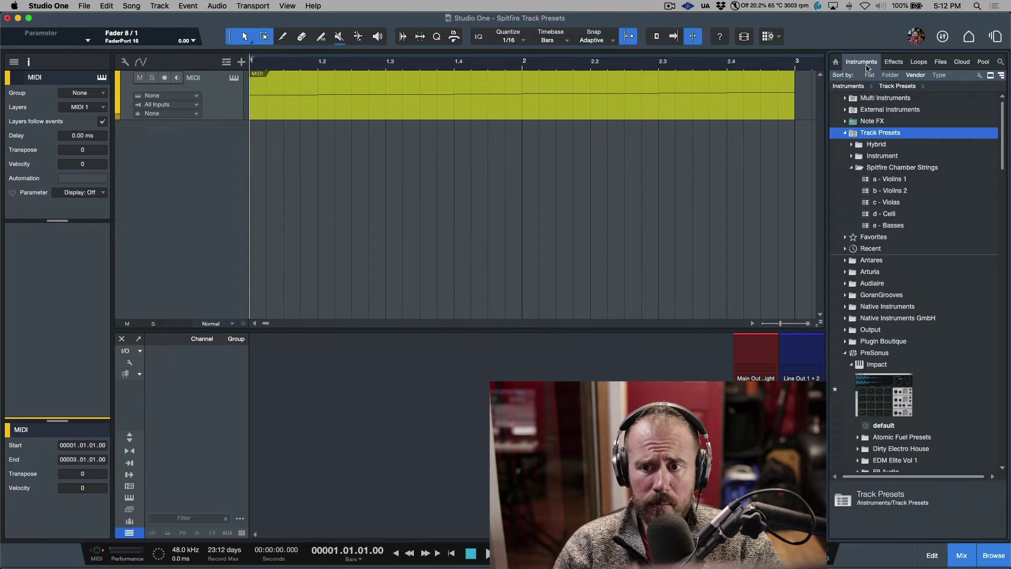
left_click(892, 168)
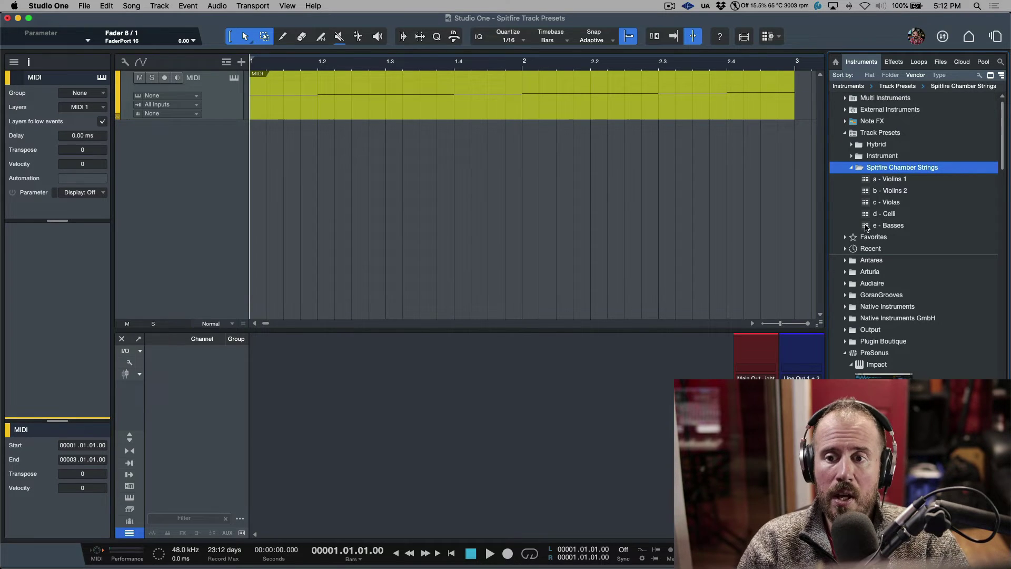
left_click_drag(865, 228, 691, 222)
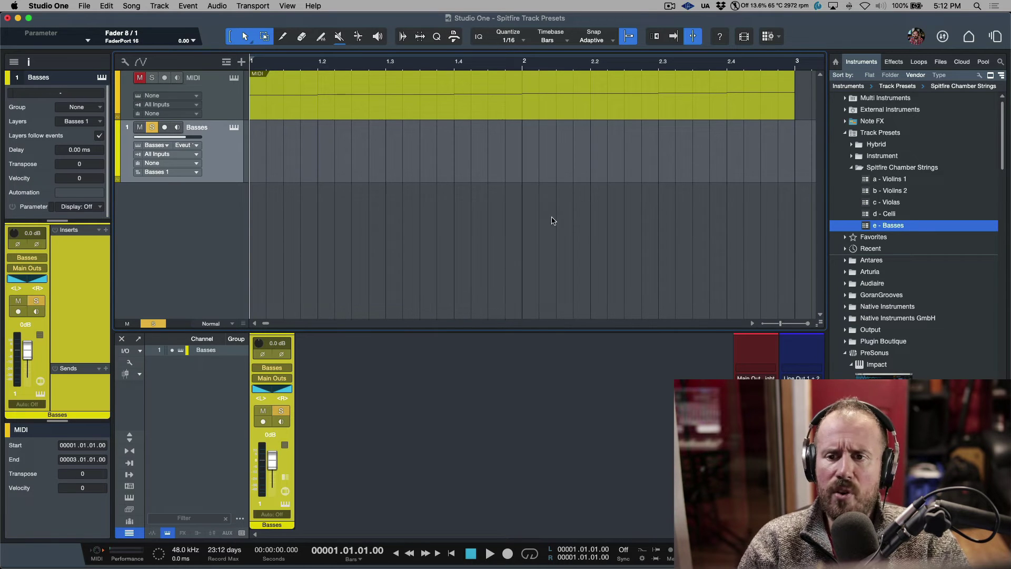
left_click(235, 129)
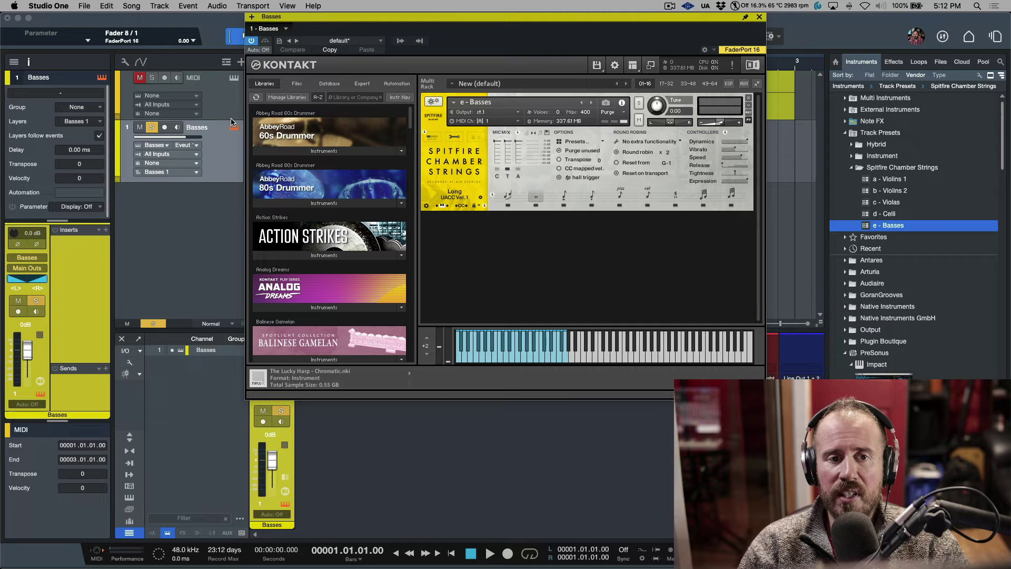
- Load f - Ensembles.nki from Spitfire Chamber Strings Instruments into the Kontakt slot, replacing e - Basses
scroll(359, 230, "down", 20)
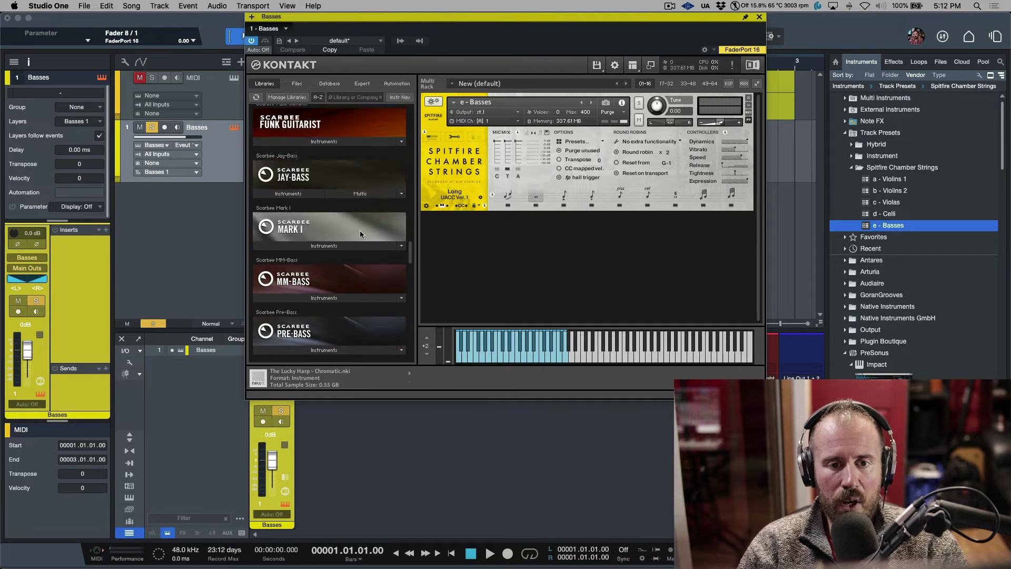
scroll(360, 230, "down", 8)
left_click(316, 176)
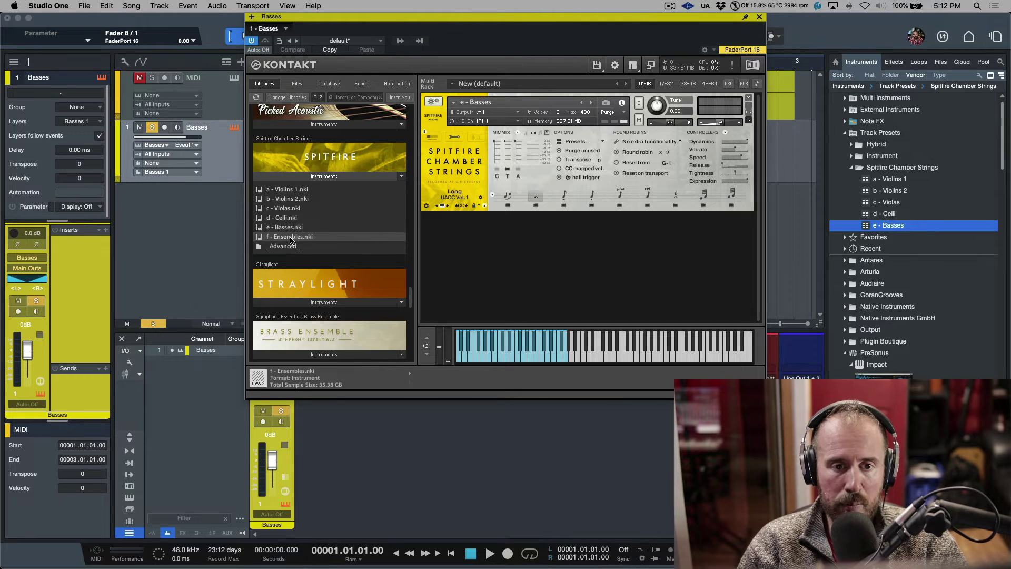
left_click_drag(291, 240, 482, 156)
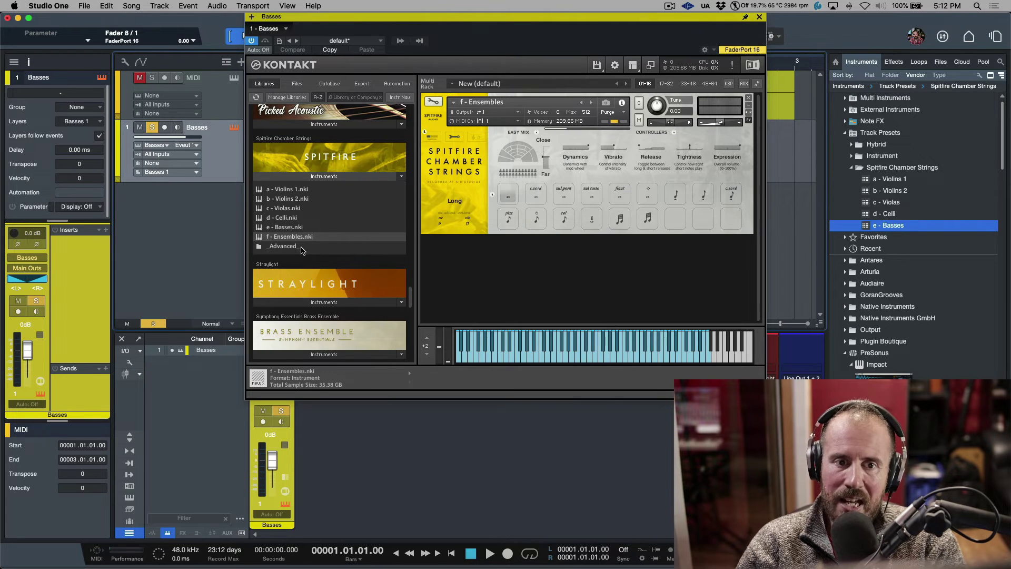
- Rename the Basses track to Ensembles
double_click(196, 128)
type("Ensemble")
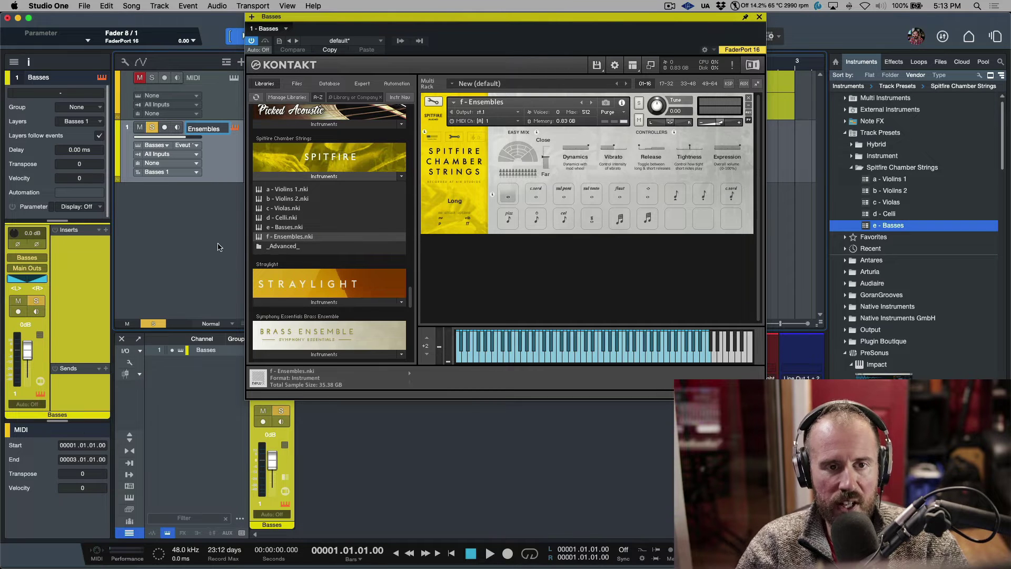
key("Return")
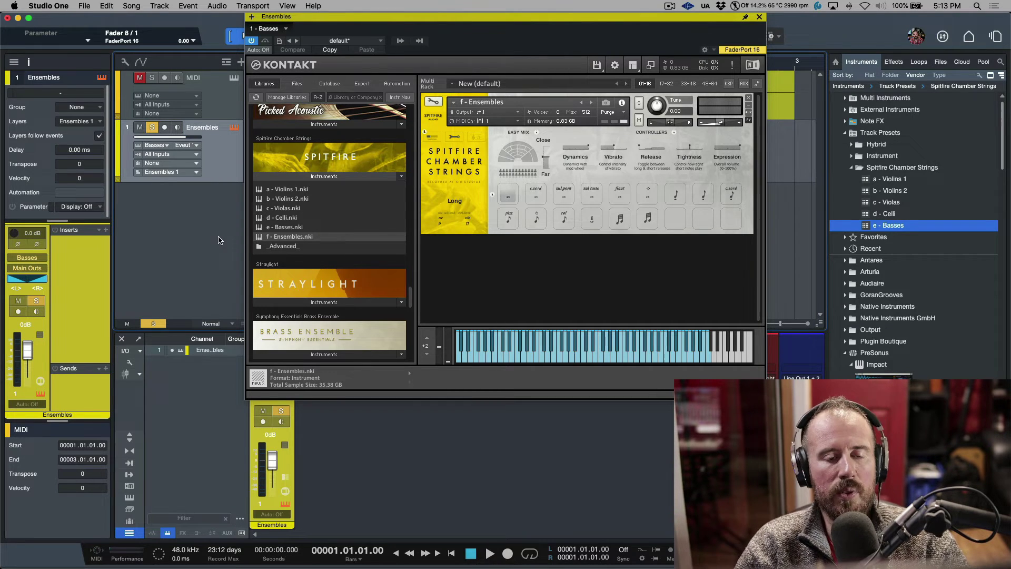
double_click(206, 128)
key("super+c")
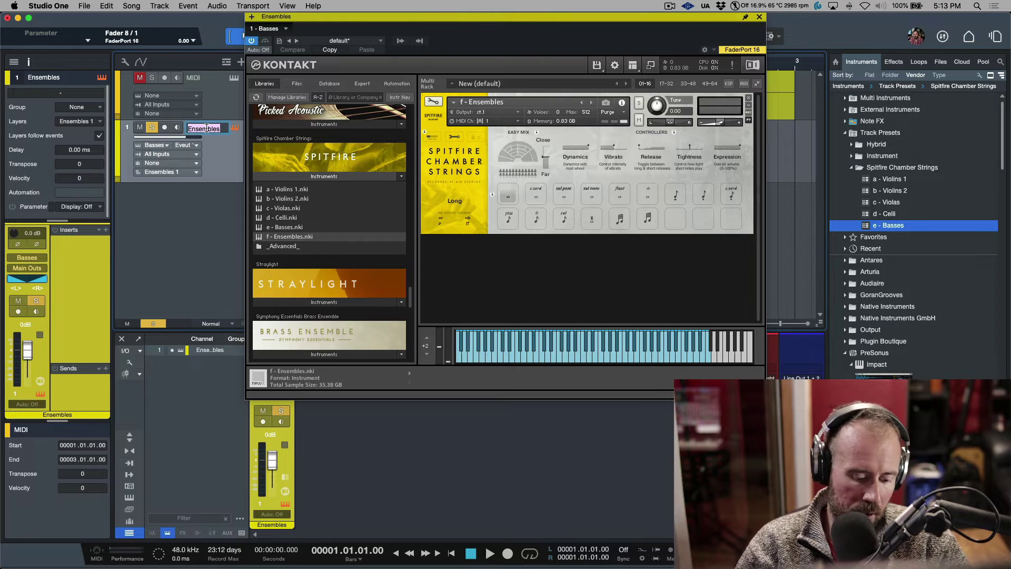
- Rename the Kontakt instrument device to Ensembles
left_click(285, 30)
left_click(291, 44)
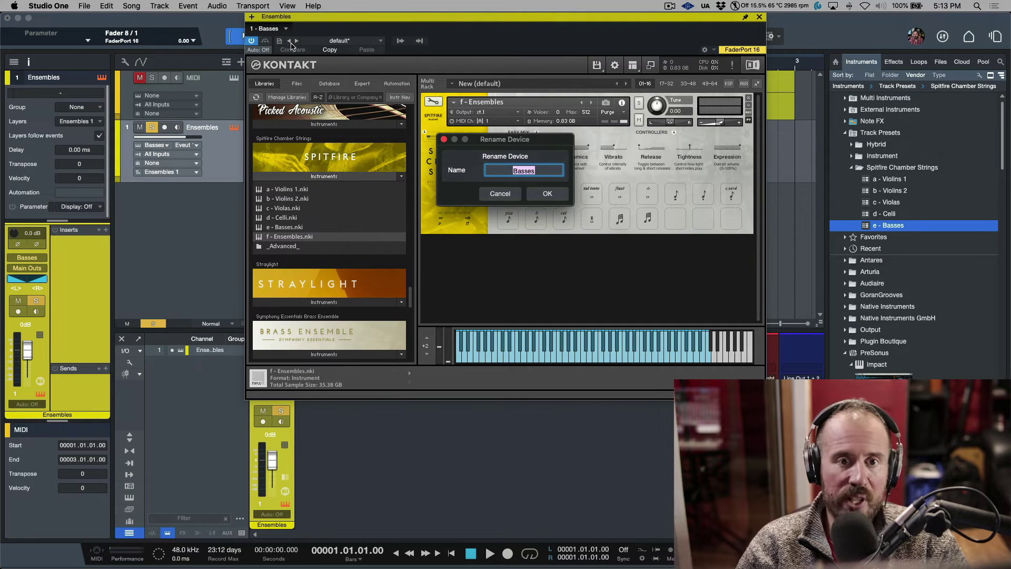
key("super+v")
left_click(547, 194)
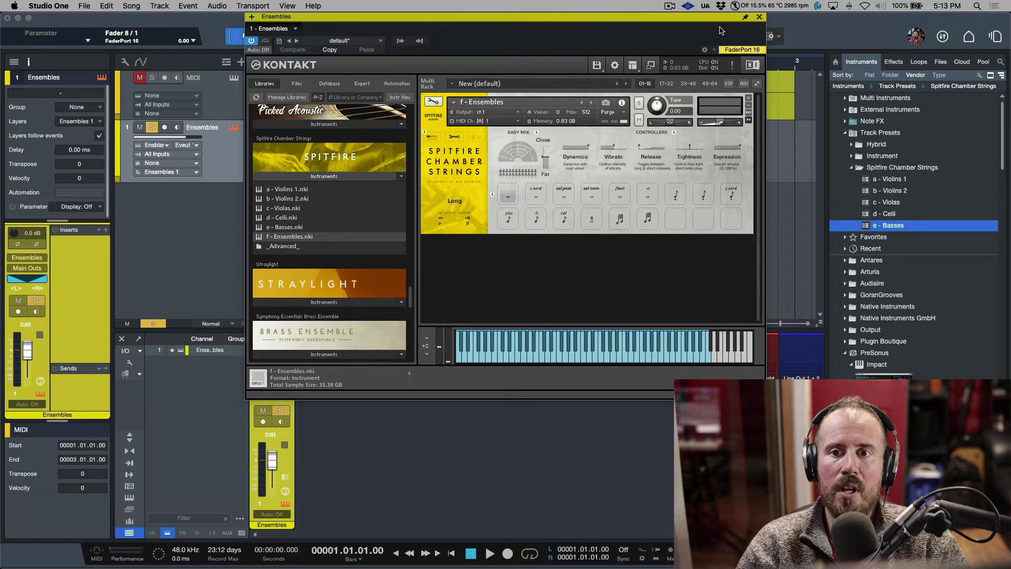
- Reopen the Ensembles Kontakt window from the console's Instruments list
left_click(759, 17)
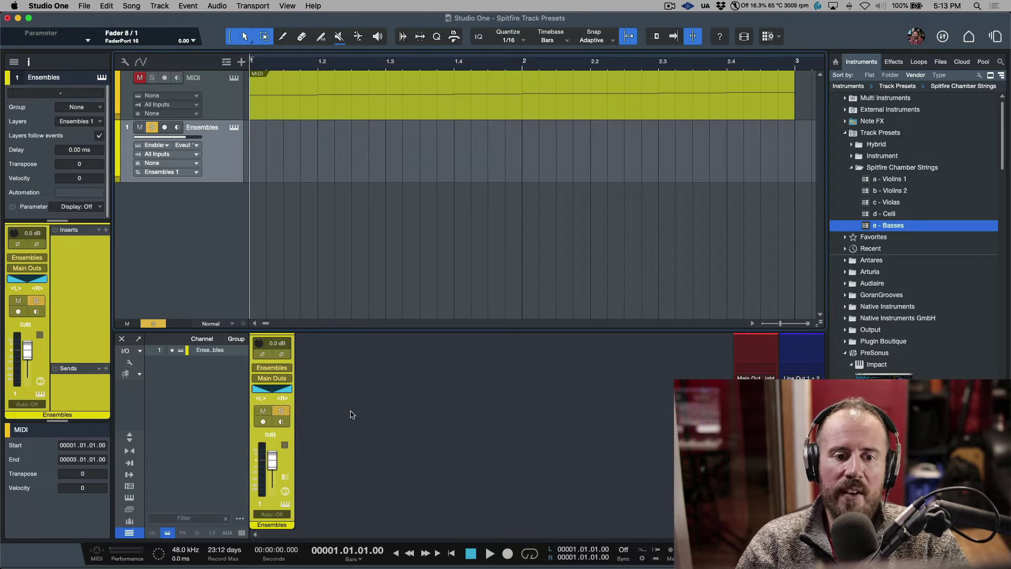
left_click(130, 498)
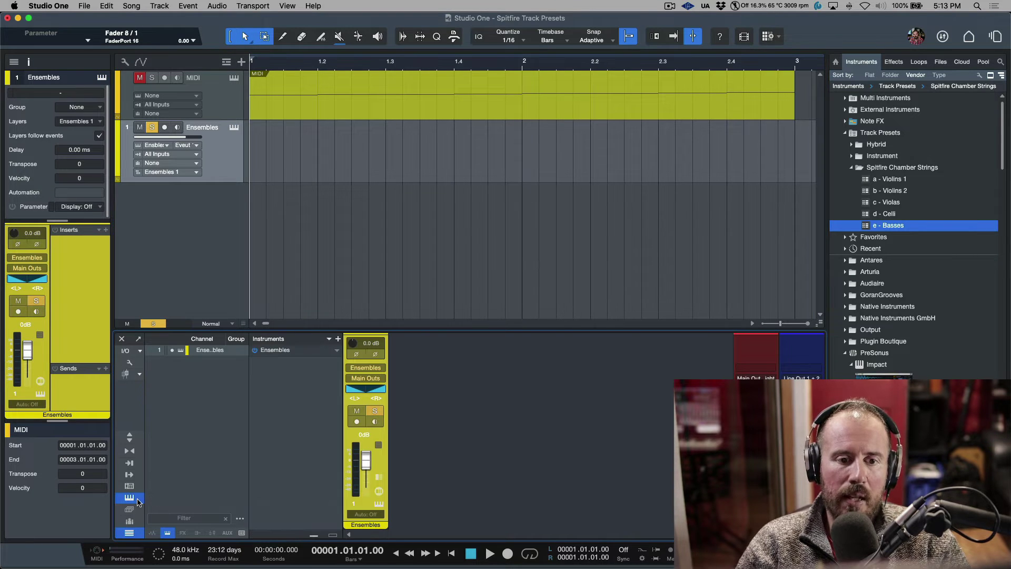
left_click(290, 352)
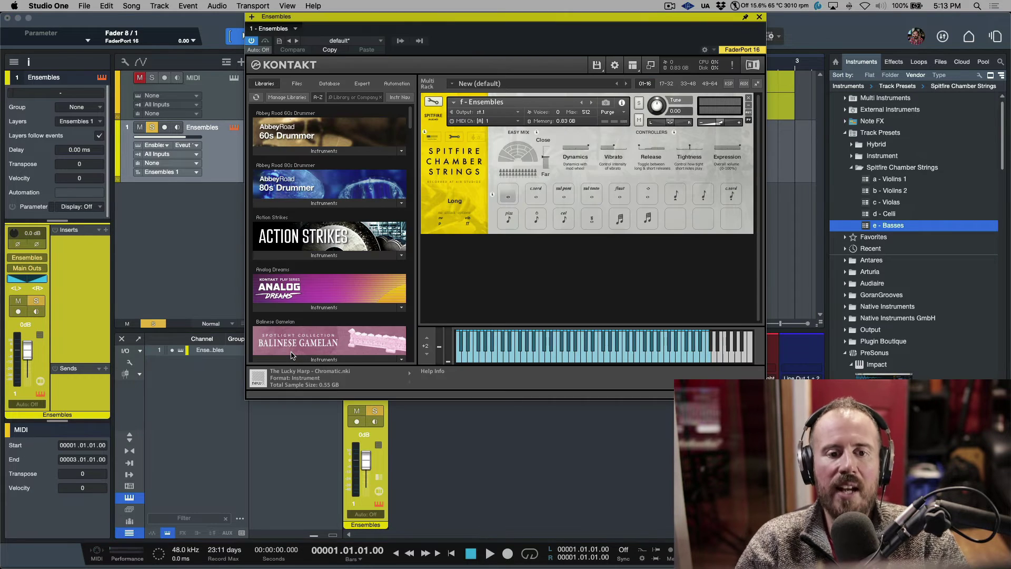
- In the Sound Variations editor, open the articulation set list and browse its folders
left_click(58, 95)
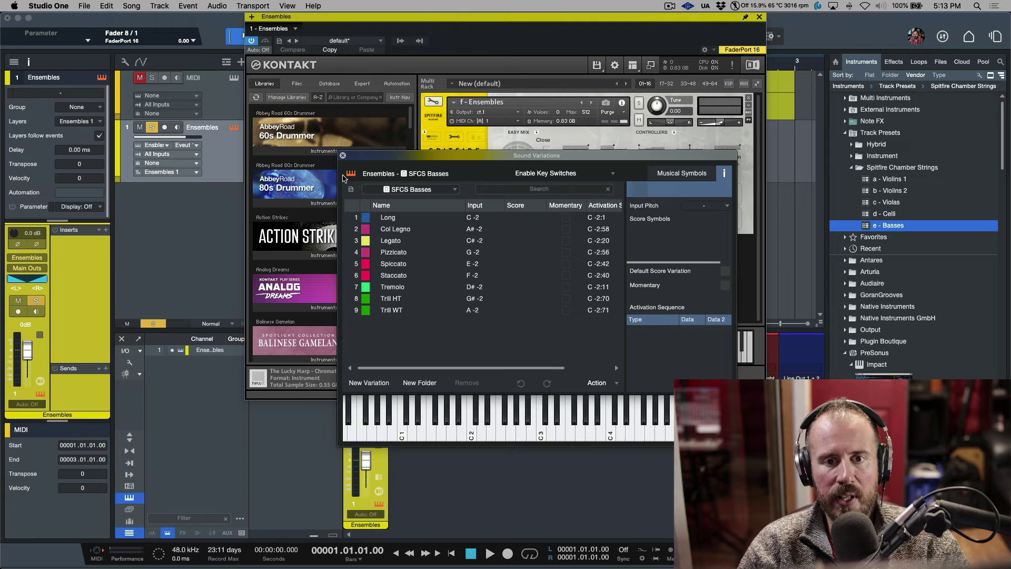
left_click(456, 190)
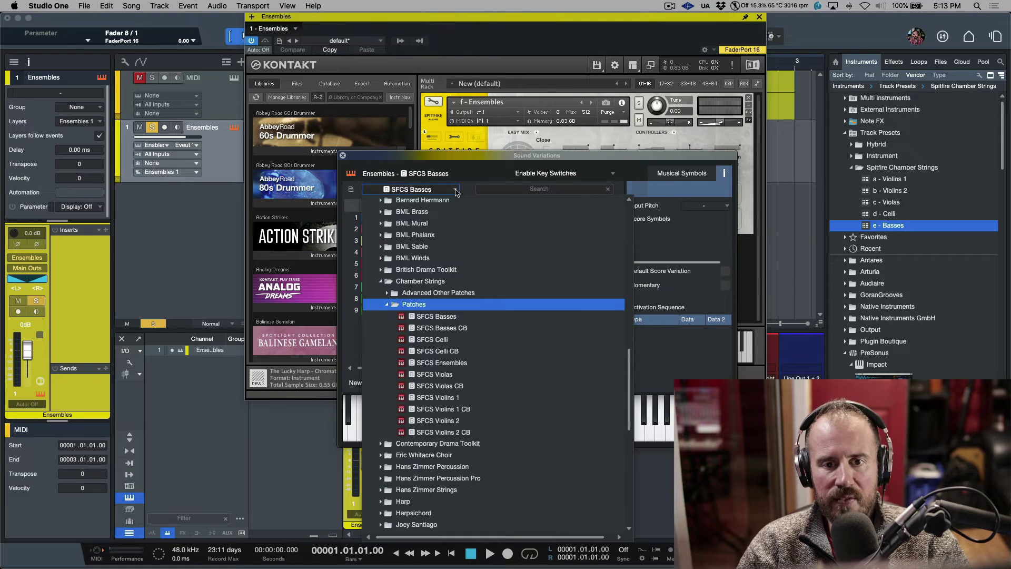
left_click(418, 284)
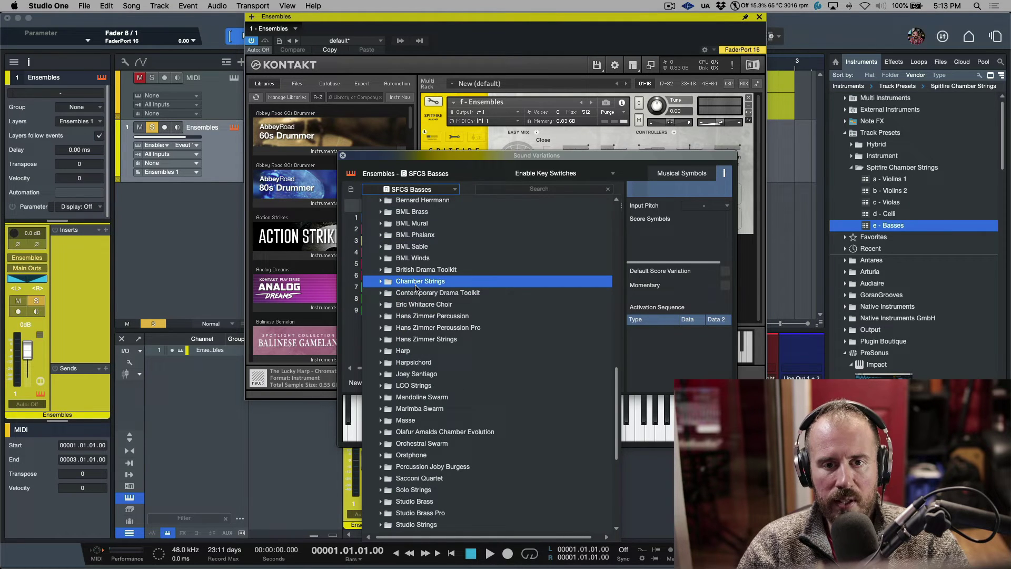
scroll(417, 286, "up", 10)
scroll(417, 287, "up", 12)
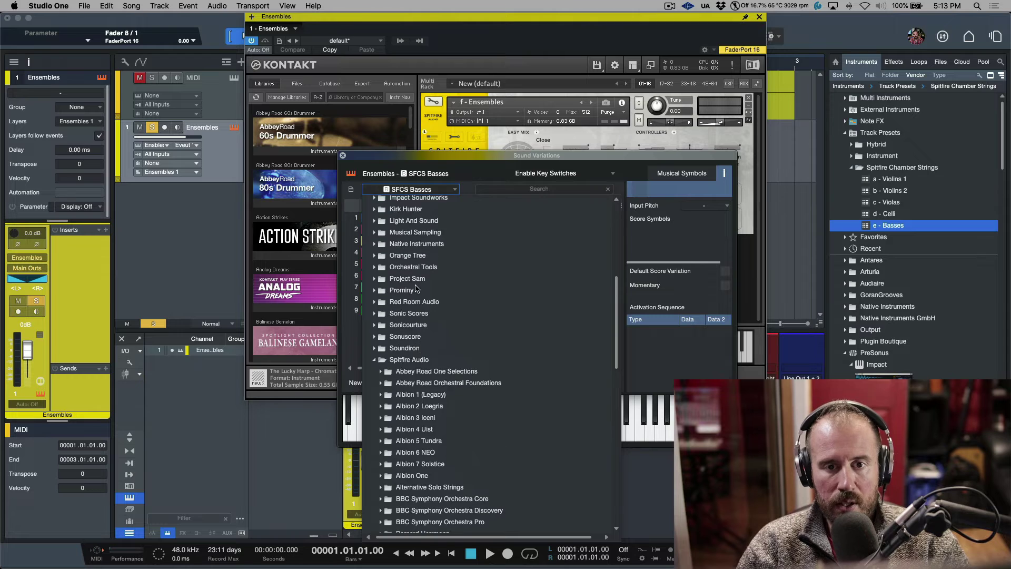
left_click(419, 272)
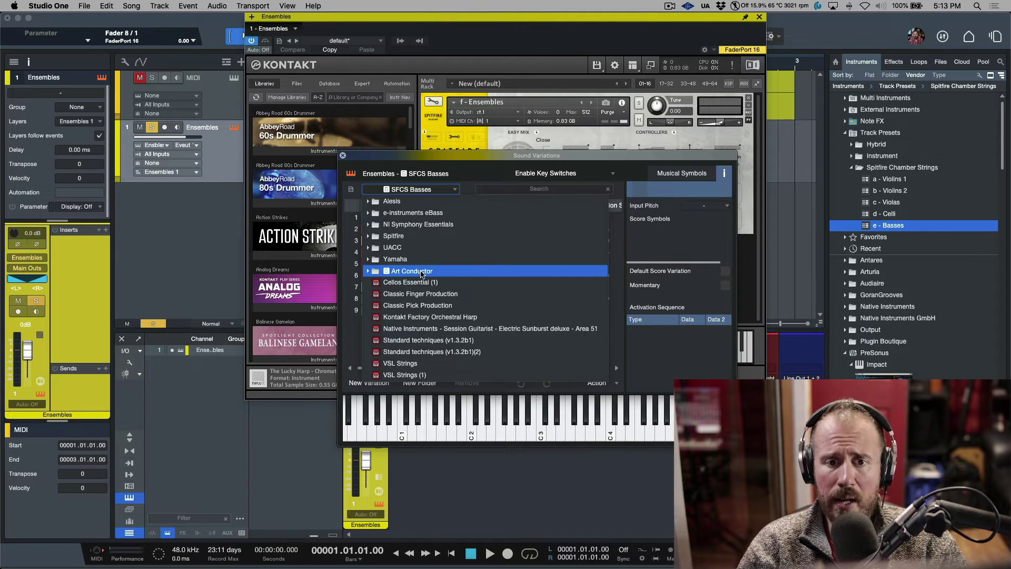
scroll(421, 273, "down", 10)
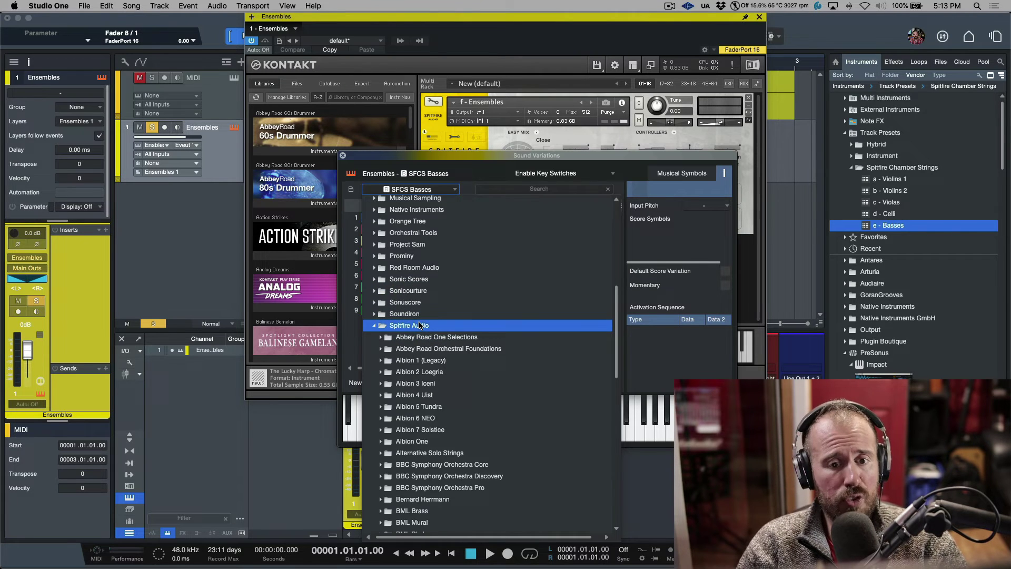
scroll(422, 318, "down", 1)
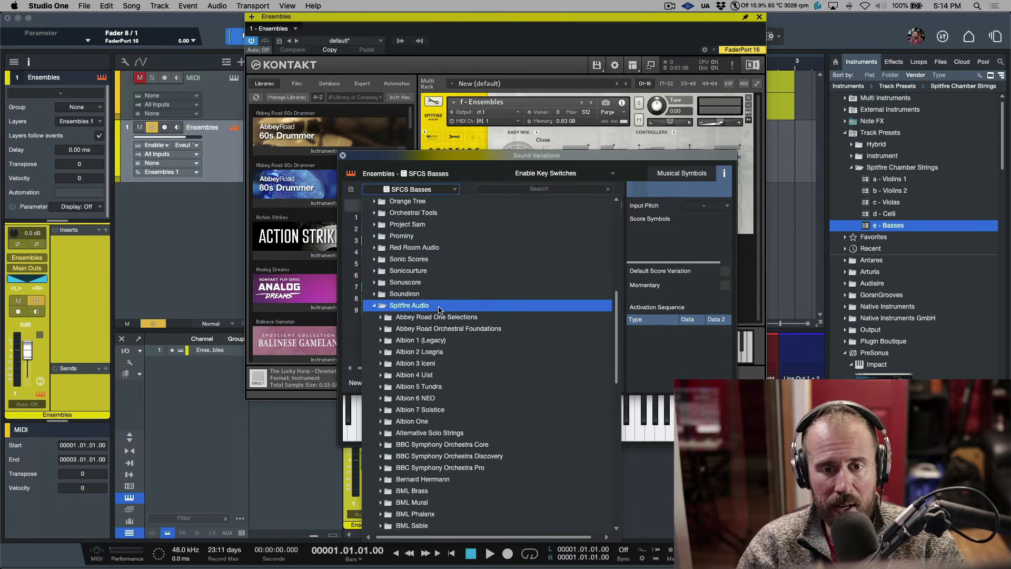
scroll(441, 309, "down", 5)
scroll(441, 309, "up", 3)
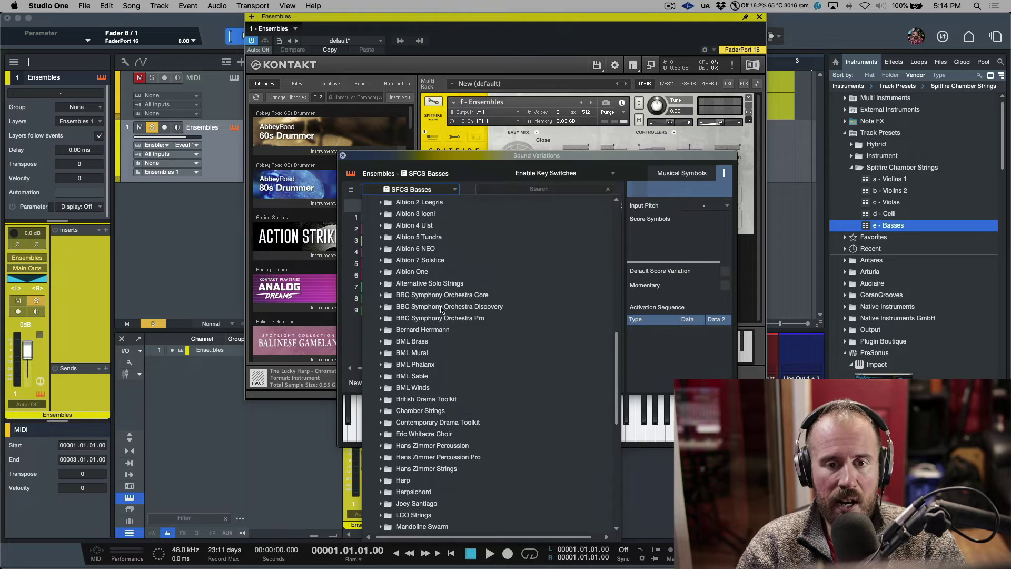
scroll(441, 309, "down", 2)
- Load the SFCS Ensembles set from the Chamber Strings patches folder
double_click(440, 362)
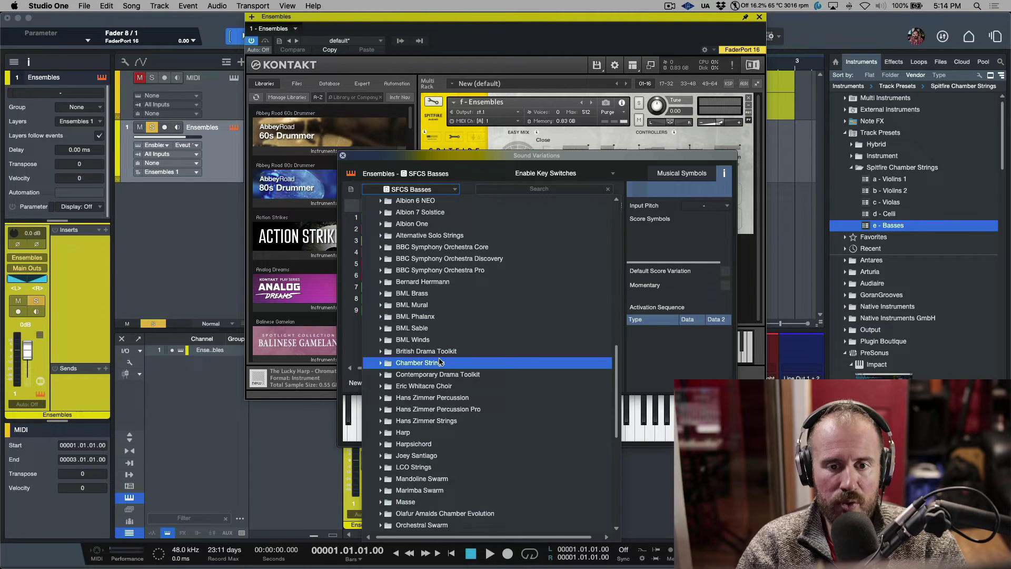
scroll(440, 363, "down", 3)
left_click(441, 363)
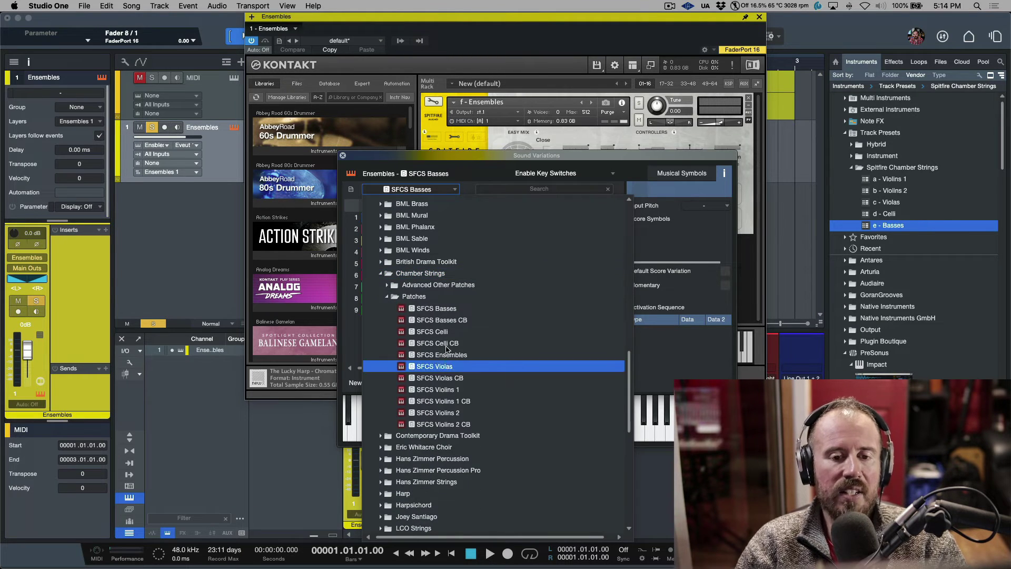
left_click(447, 319)
left_click(439, 377)
left_click(437, 366)
left_click(468, 355)
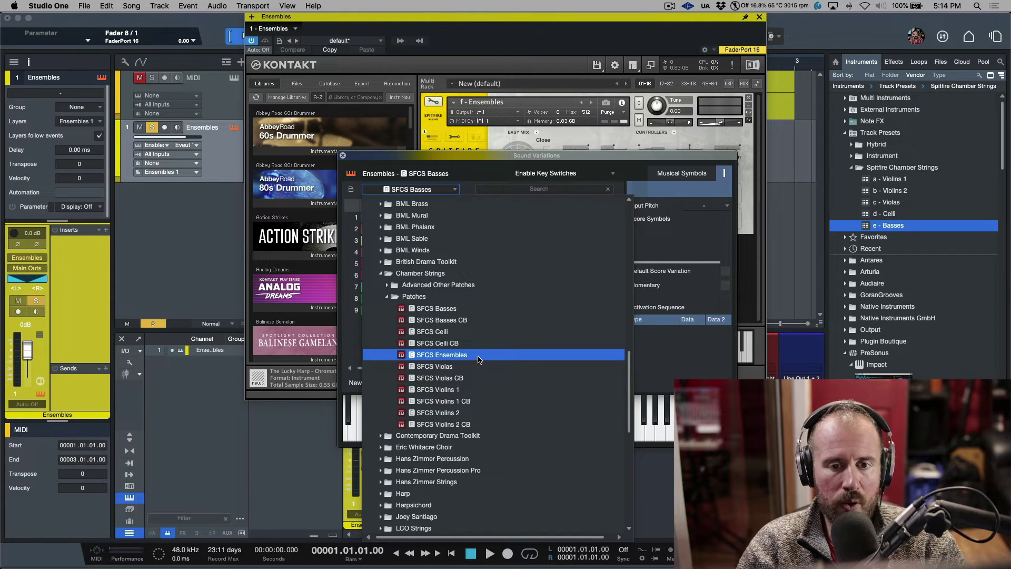
double_click(478, 355)
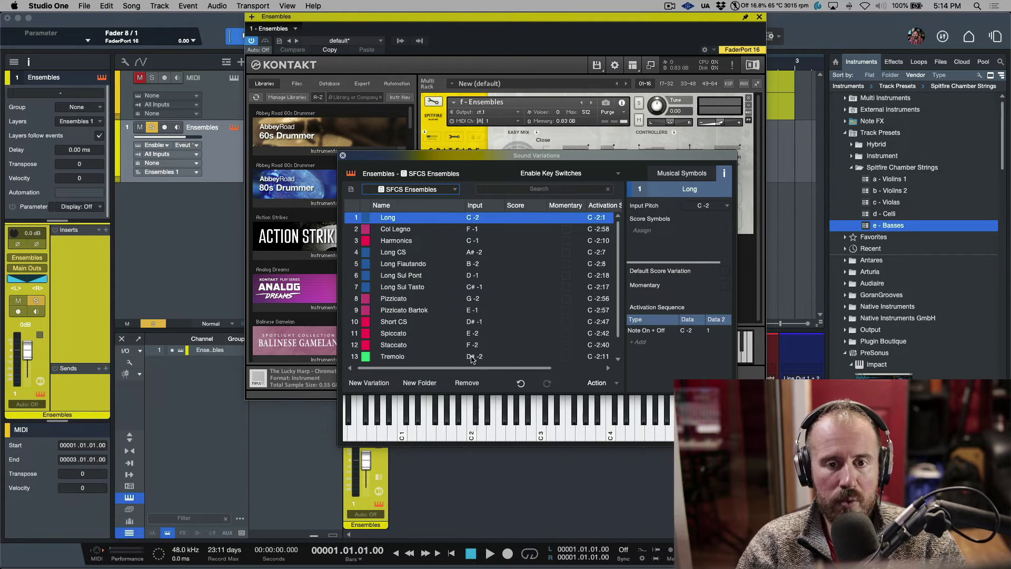
- Close the sound variations editor and set the Kontakt articulation lock to Locked to UACC KS
left_click(343, 156)
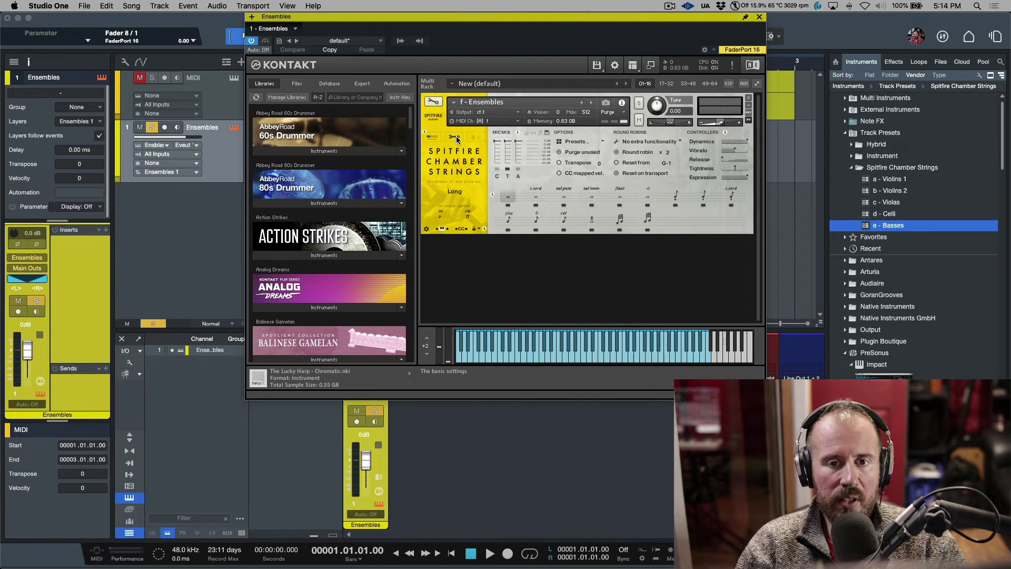
left_click(477, 229)
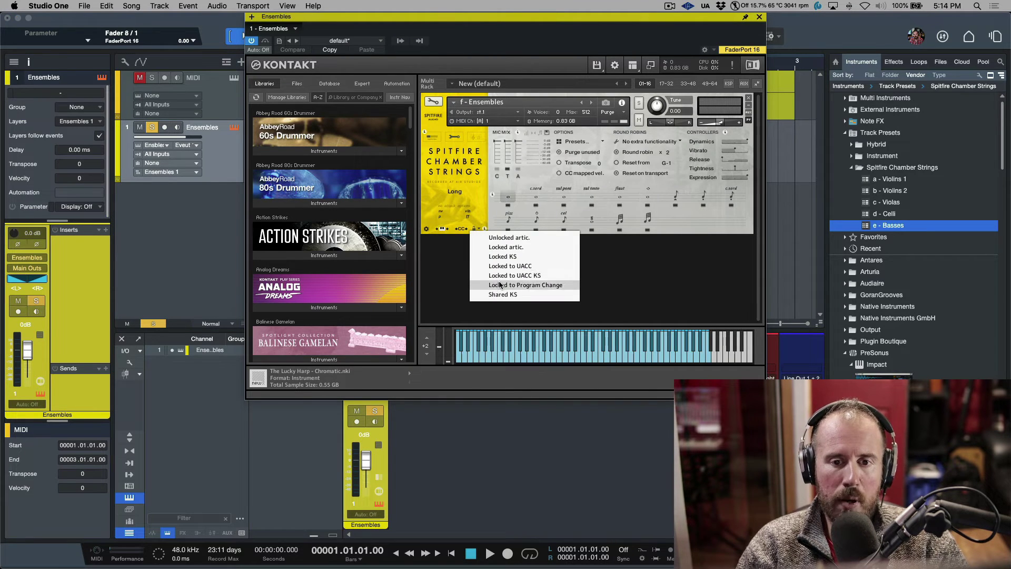
left_click(536, 275)
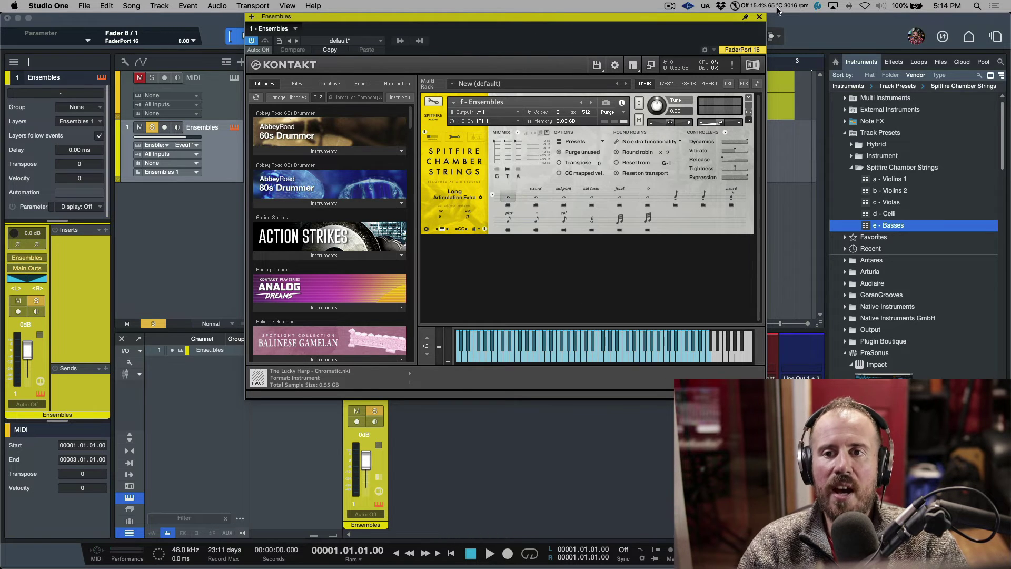
- Copy the top track's MIDI part onto the Ensembles track
left_click(760, 19)
left_click(575, 106)
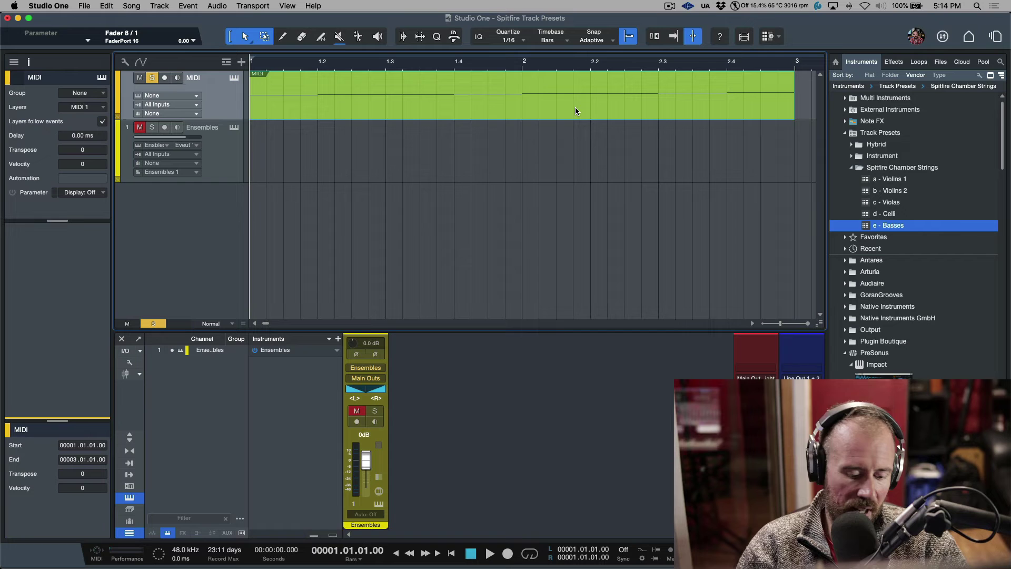
left_click_drag(575, 107, 573, 142)
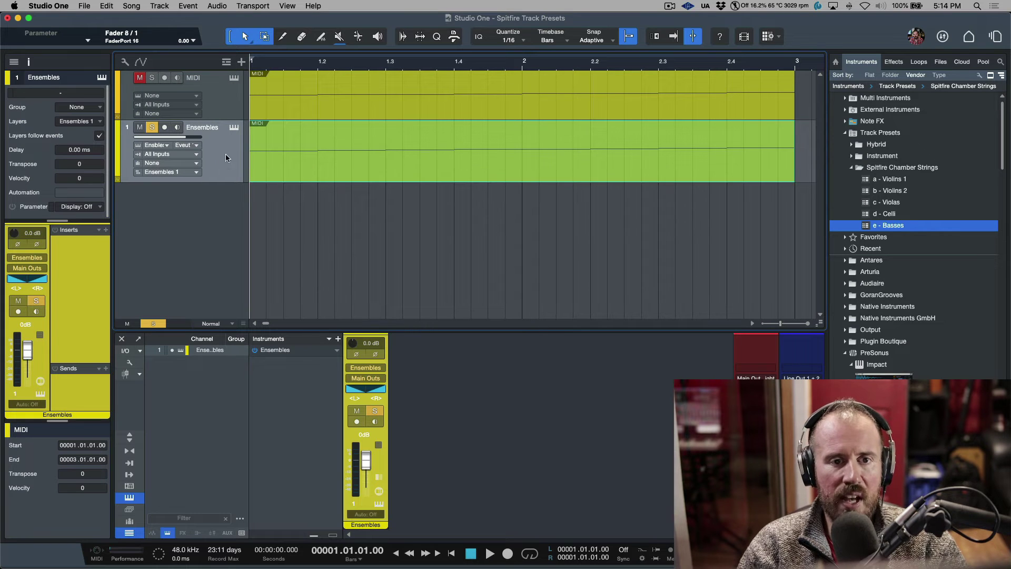
- Play the Ensembles part with Kontakt and the note editor open to hear articulations switch
left_click(235, 128)
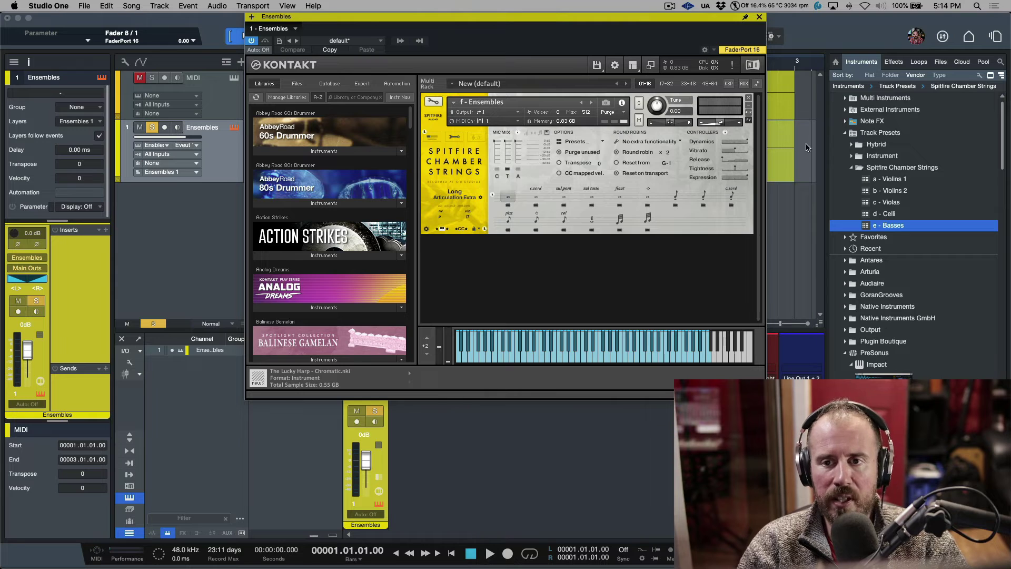
double_click(778, 164)
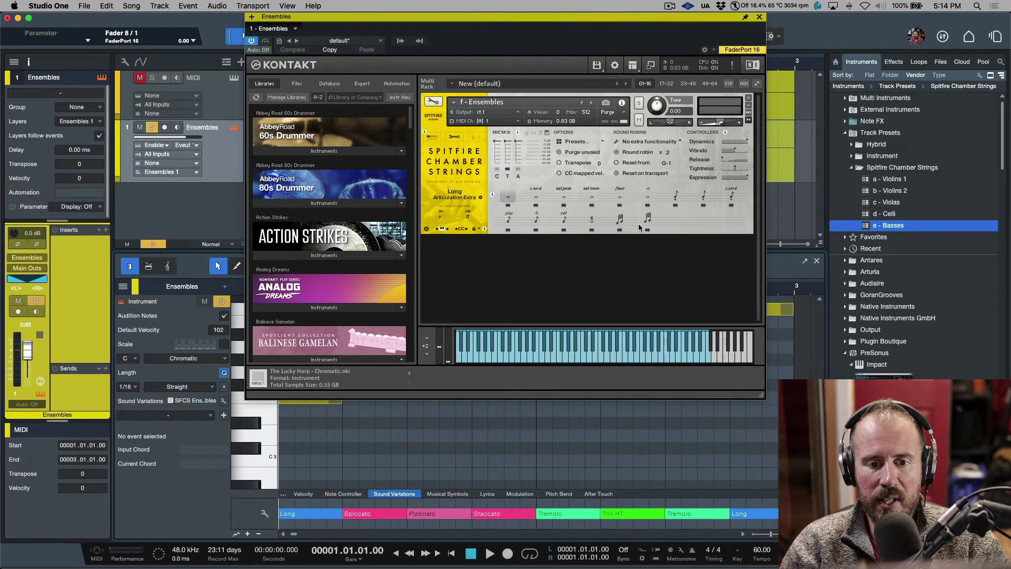
key("space")
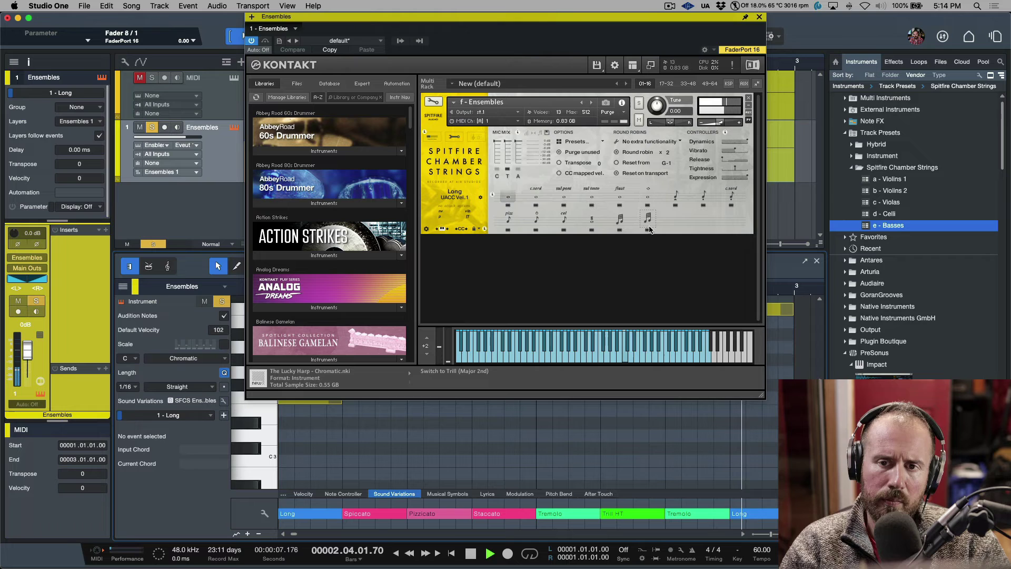
key("space")
left_click(758, 17)
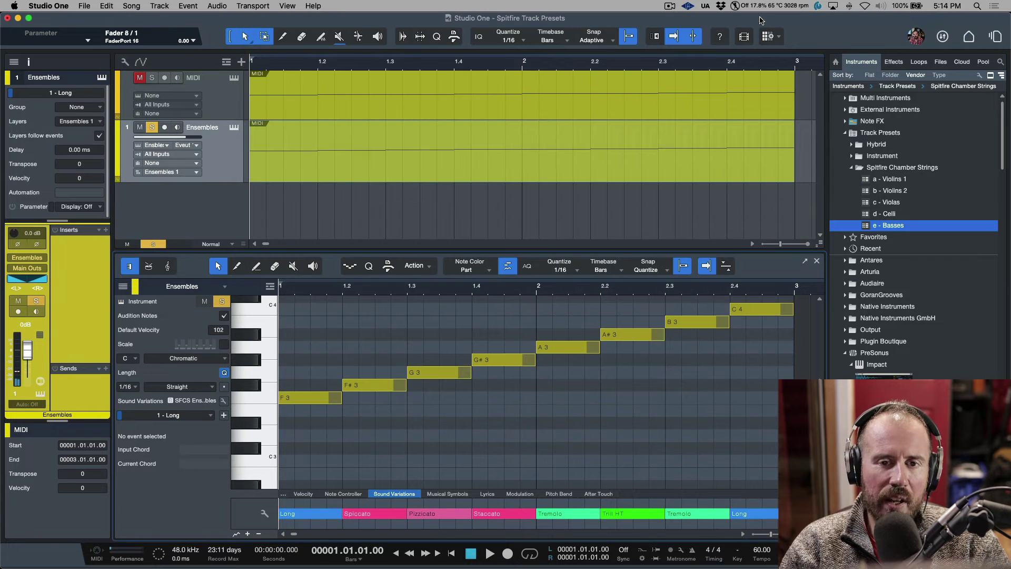
left_click(547, 169)
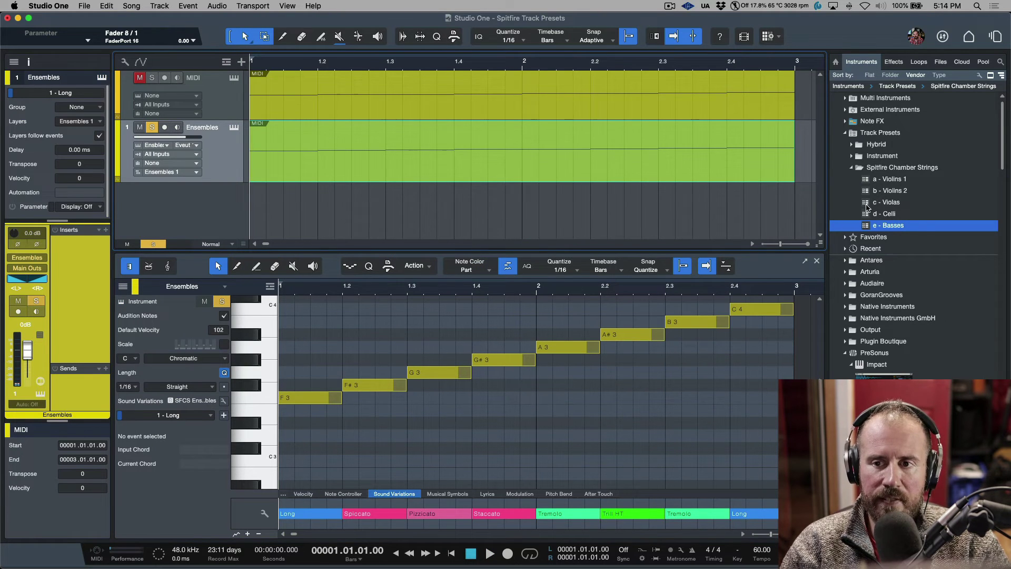
left_click_drag(864, 208, 742, 230)
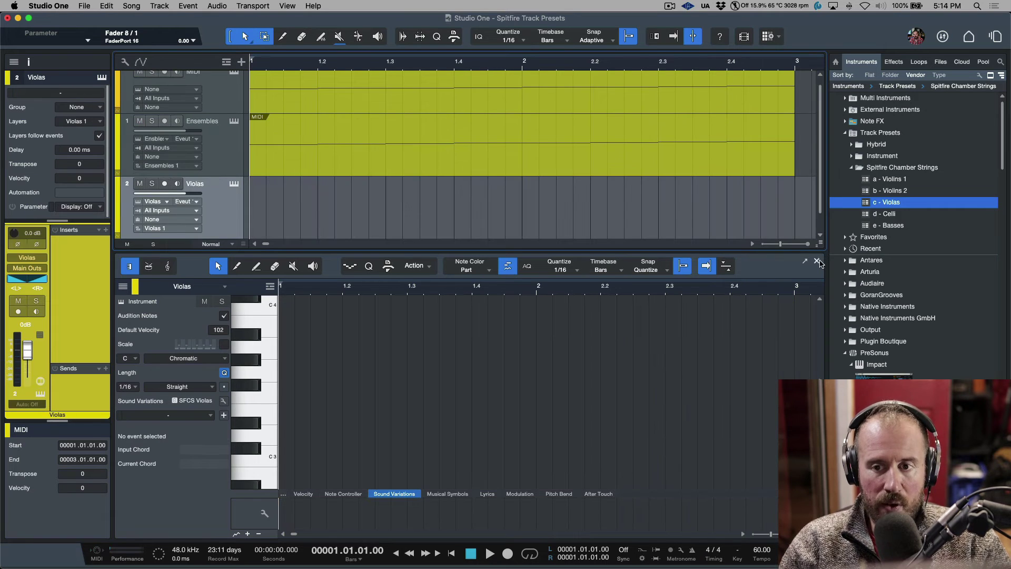
left_click(817, 260)
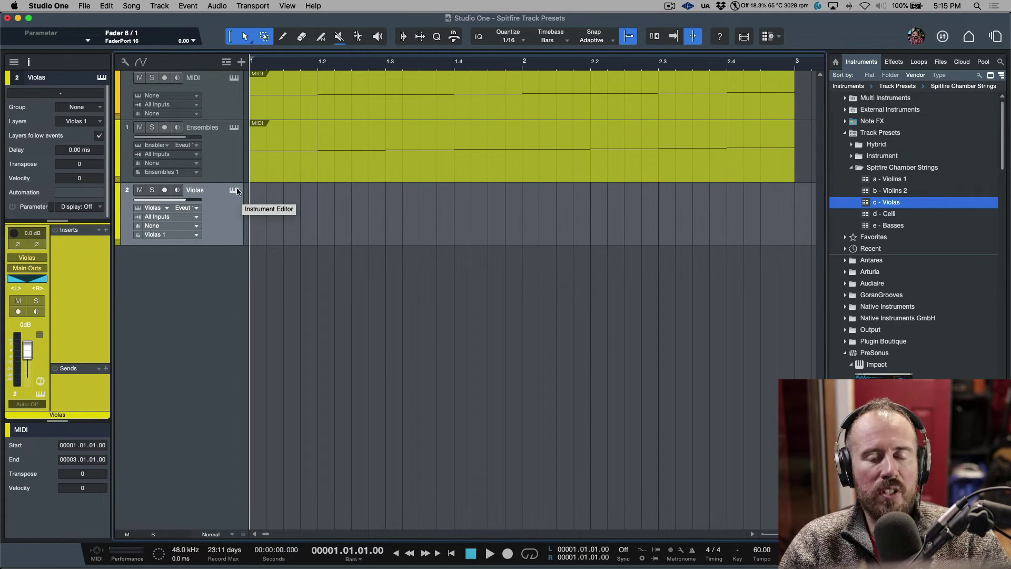
left_click(416, 170)
left_click_drag(435, 175, 436, 208)
left_click(152, 189)
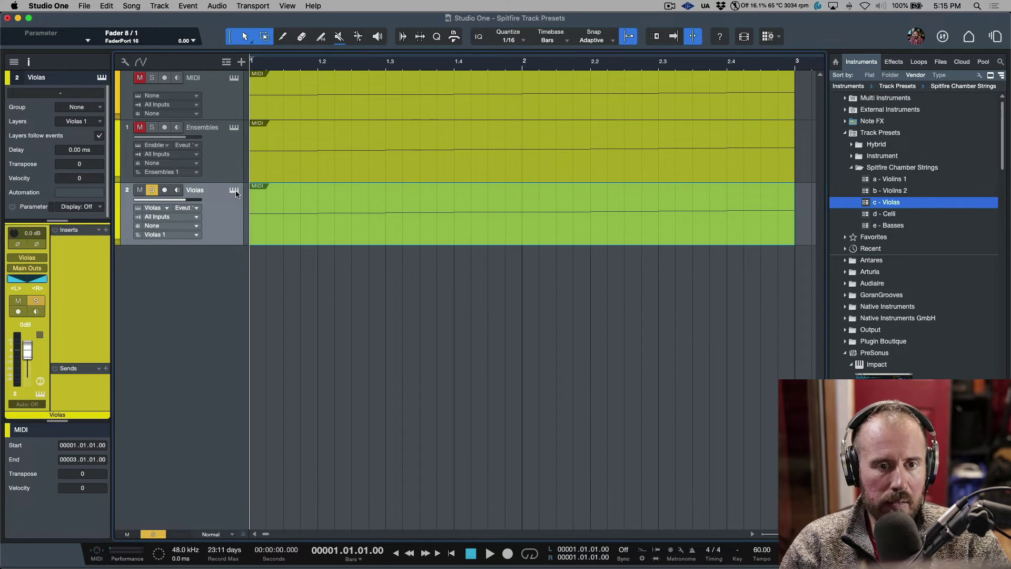
left_click(234, 189)
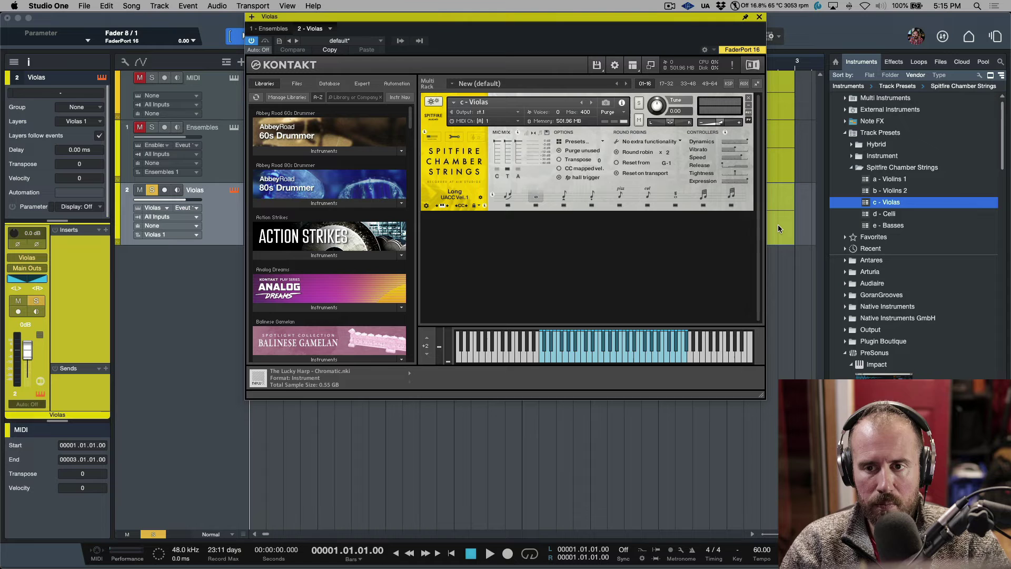
key("space")
double_click(778, 224)
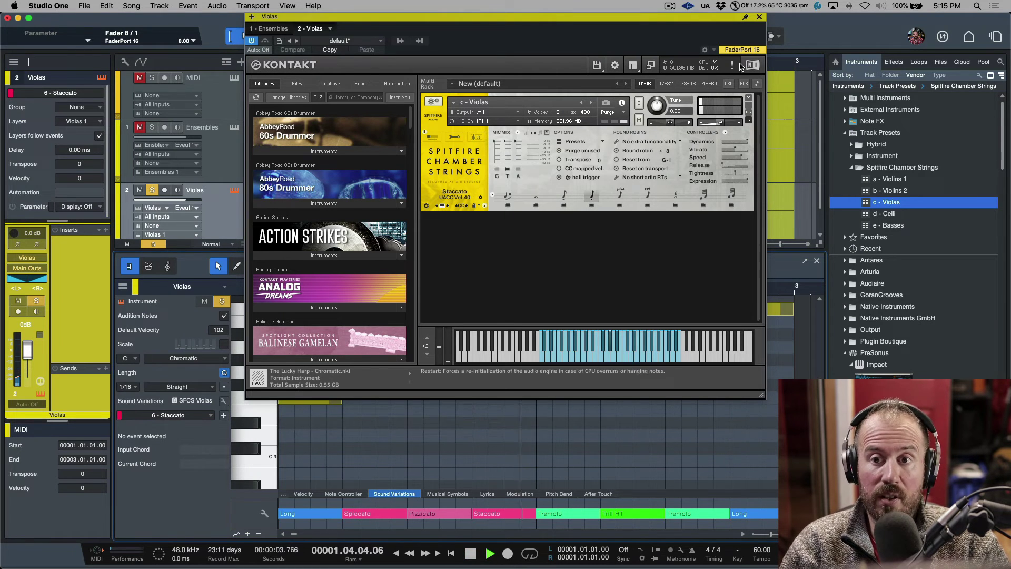
key("space")
left_click(759, 17)
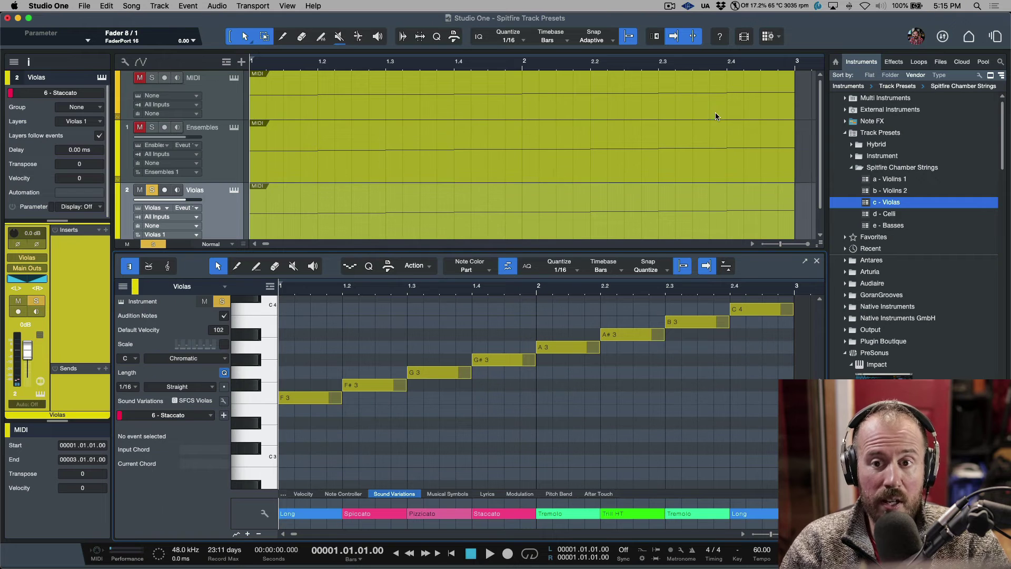
left_click(715, 116)
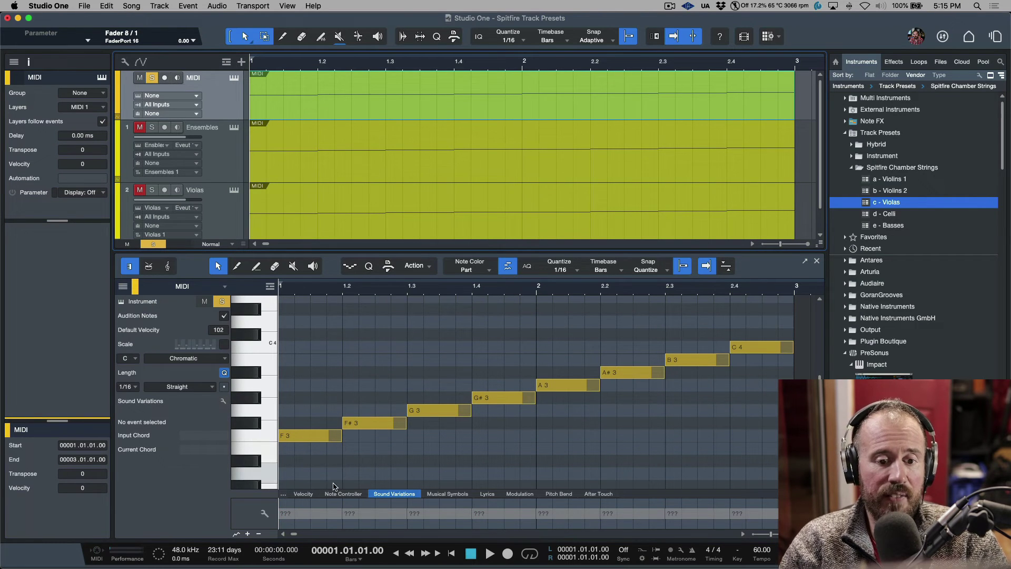
left_click(817, 262)
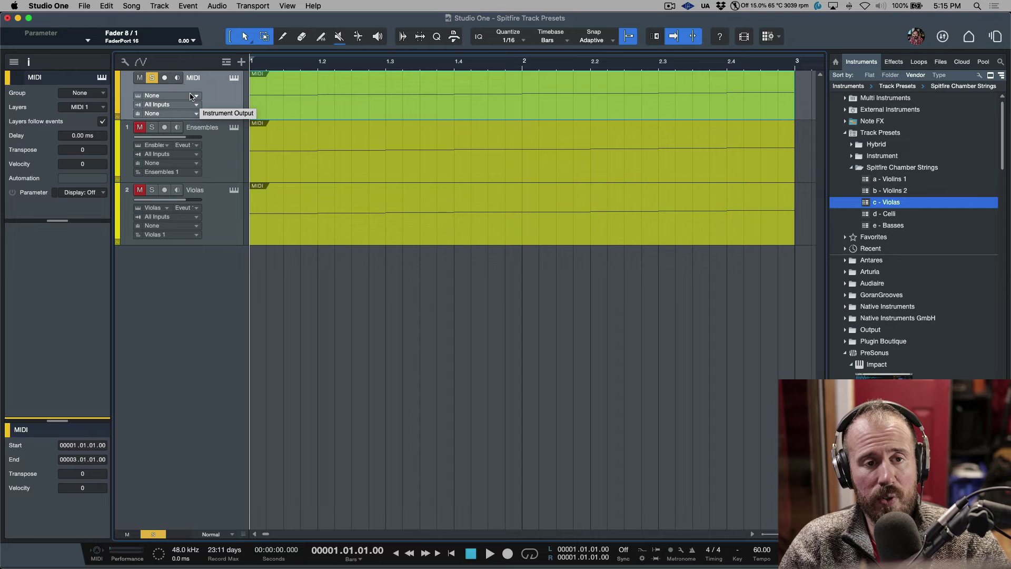
- Unsolo the MIDI track and select the Violas track
left_click(151, 77)
left_click(219, 228)
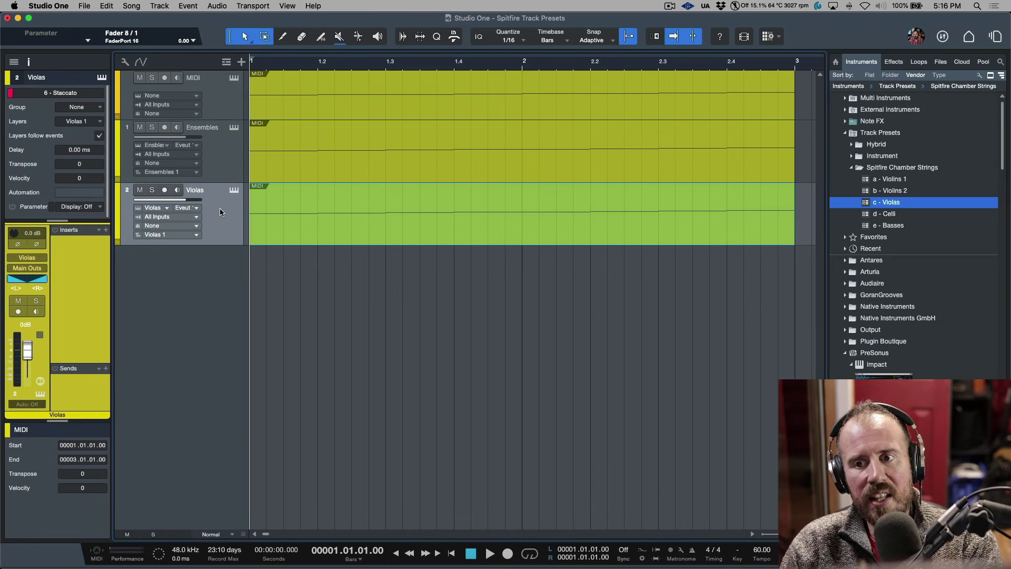
- Start storing Ensembles as a track preset, cancel, then view the d - Celli preset's description
left_click(226, 164)
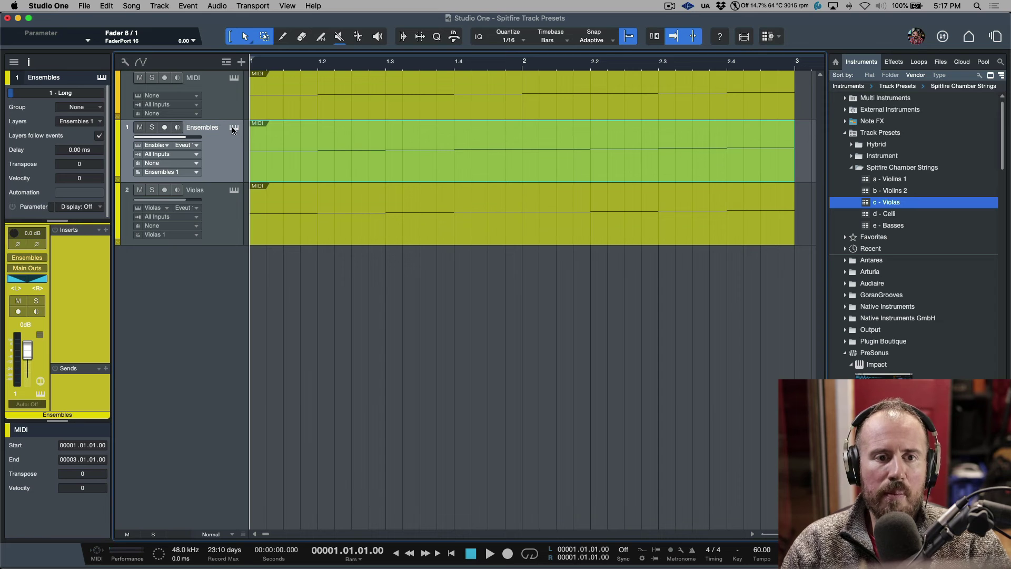
right_click(223, 157)
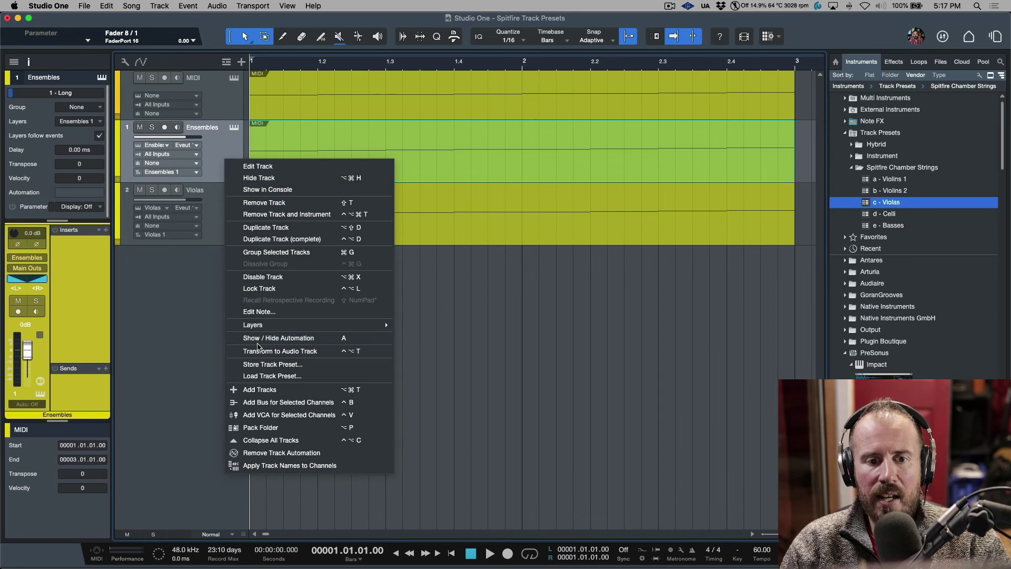
left_click(265, 365)
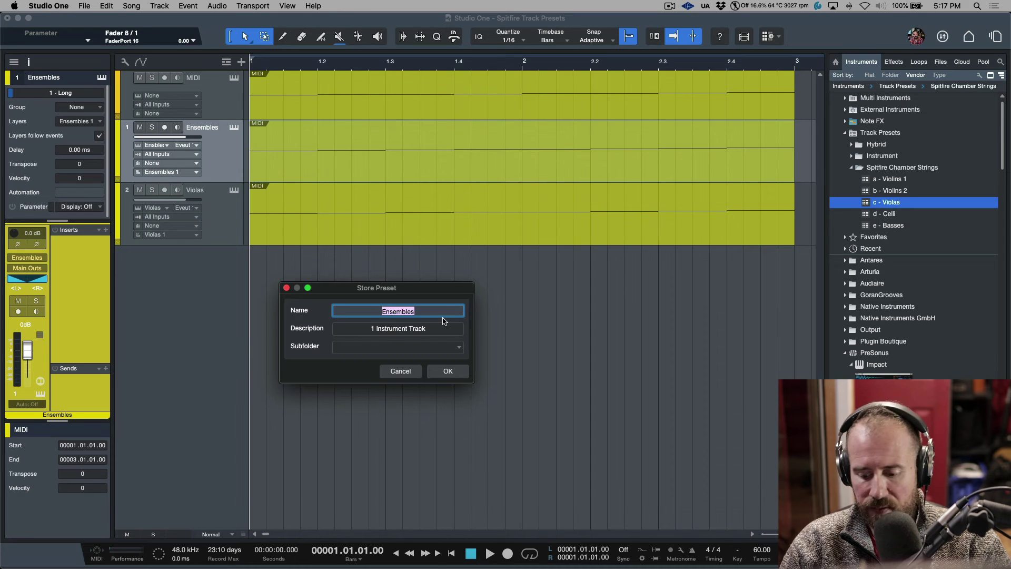
left_click(408, 371)
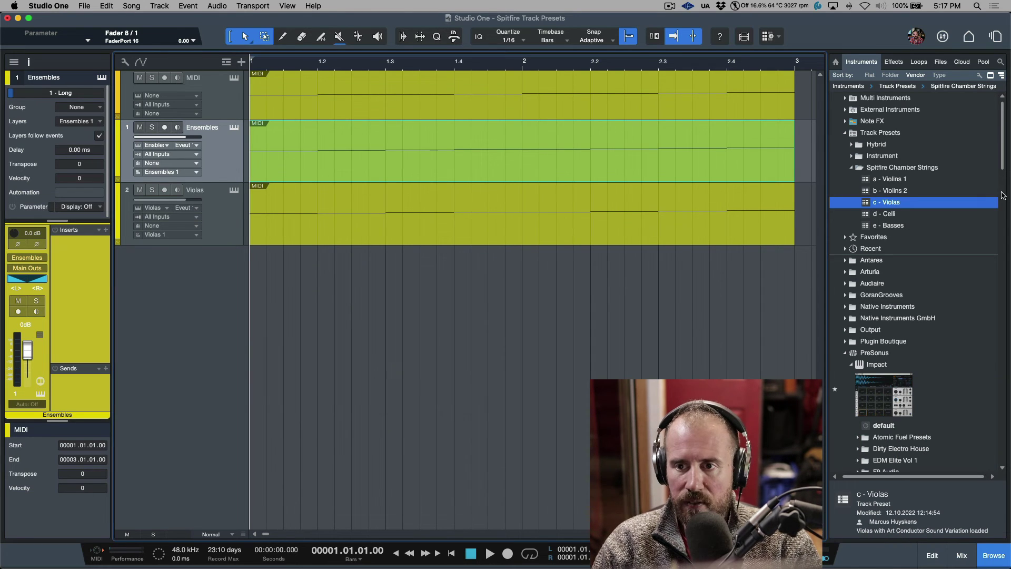
left_click(921, 214)
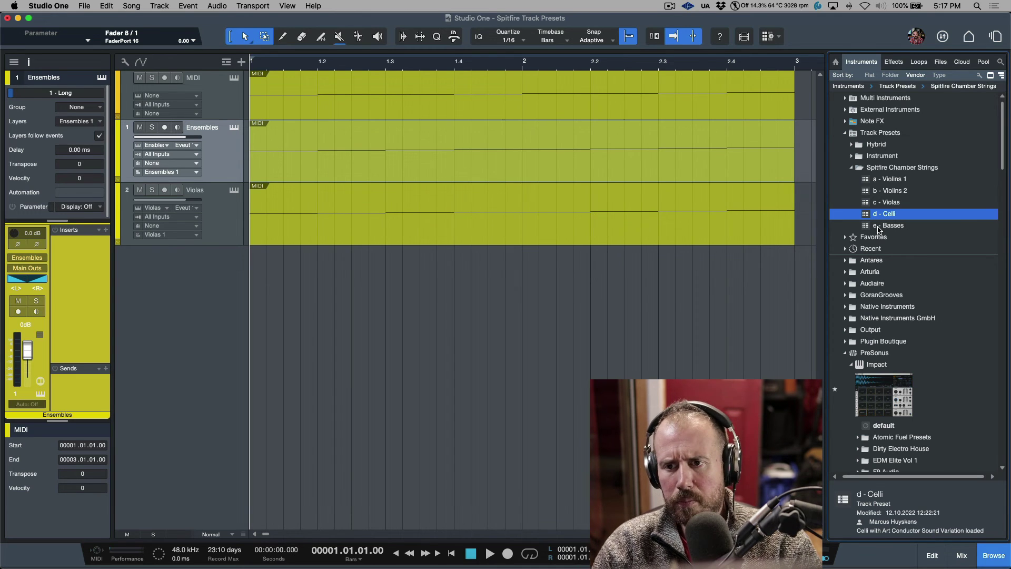
- Remove the Violas track with its instrument and name the Ensembles preset 'f - Ensembles'
right_click(221, 230)
left_click(283, 282)
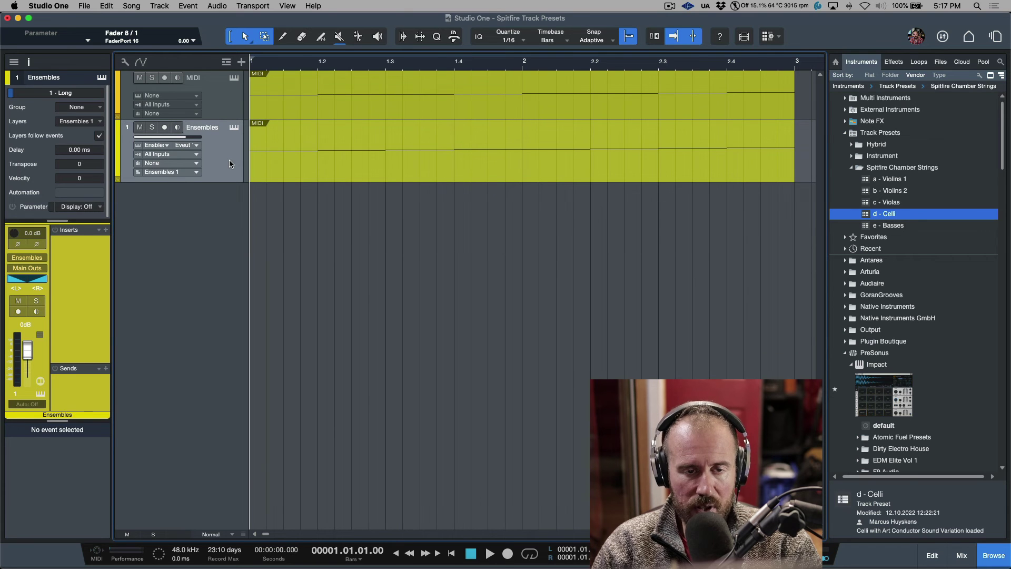
right_click(230, 164)
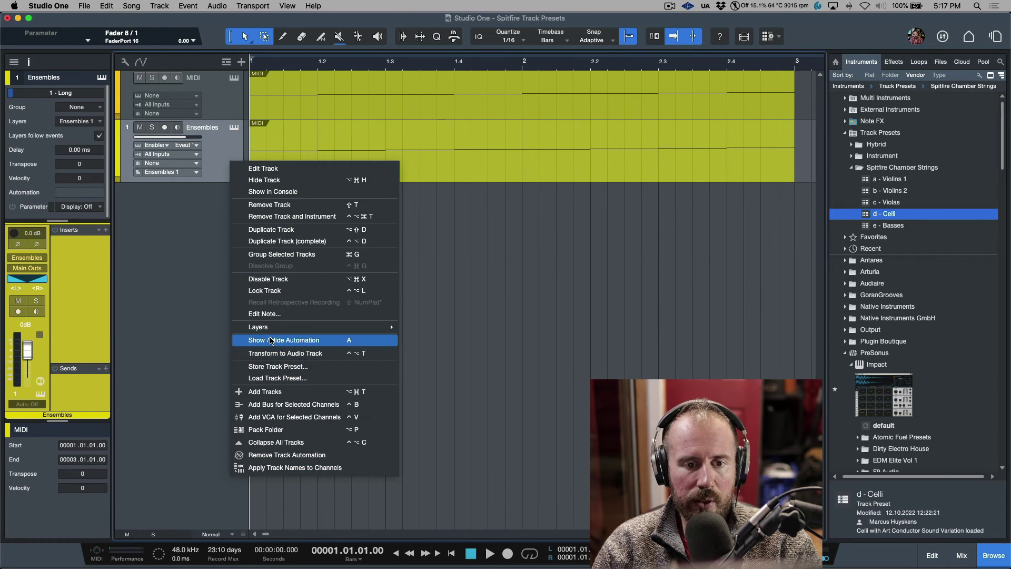
left_click(268, 367)
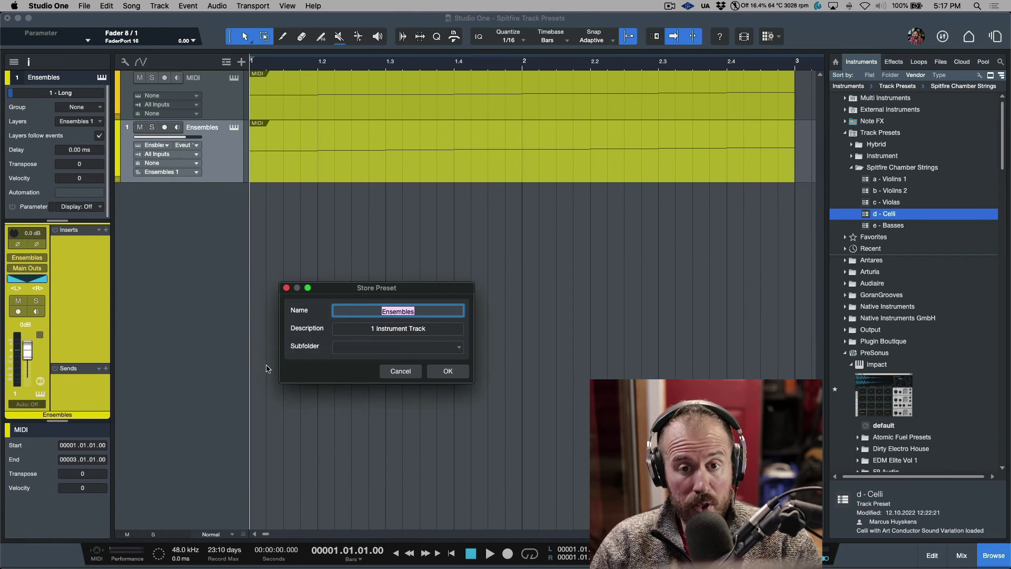
left_click(382, 311)
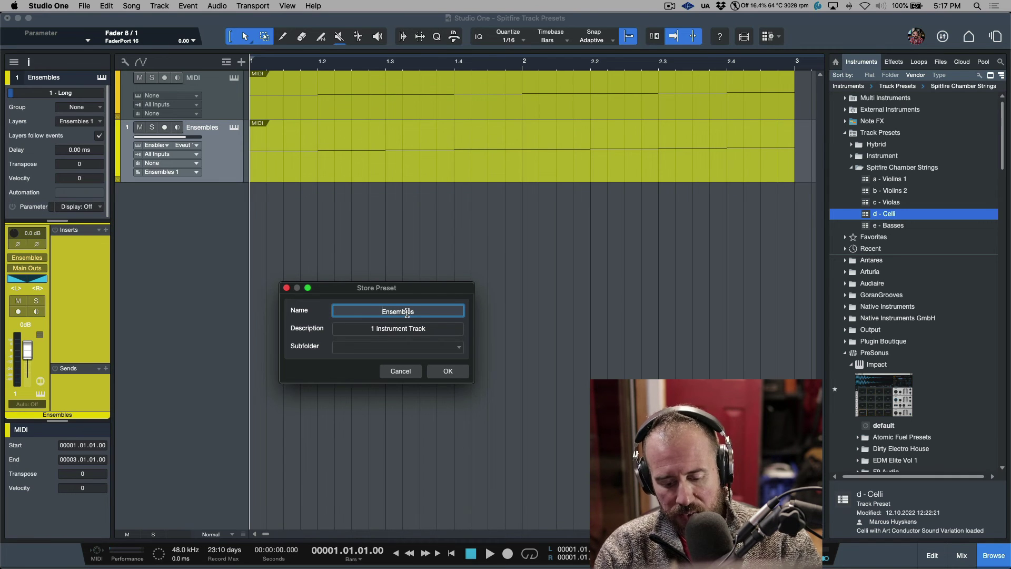
type("f -")
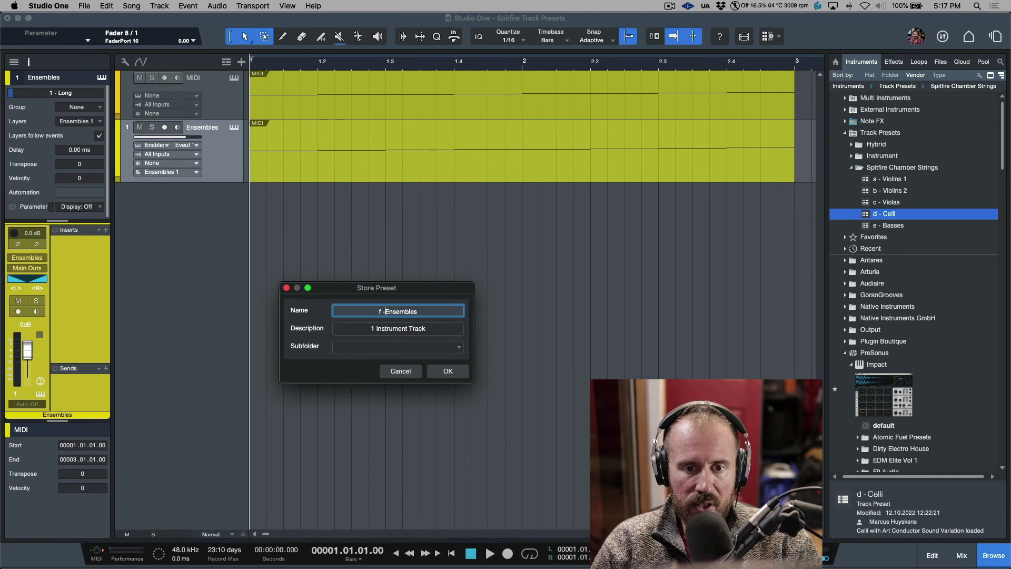
- Describe the preset as an Ensembles Patch, file it under Spitfire Chamber Strings, and store it
left_click(426, 329)
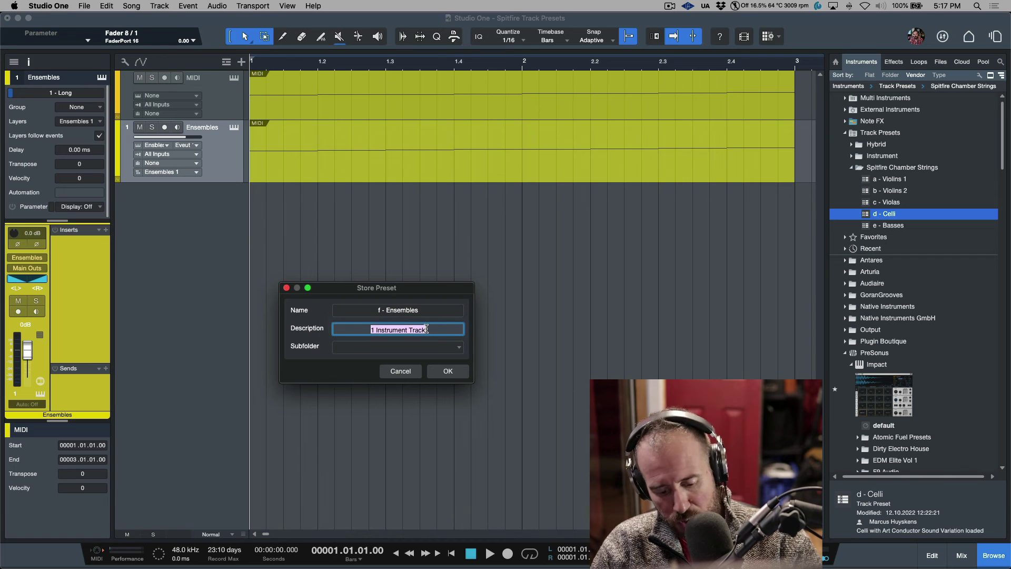
key("super+v")
key("super+Left")
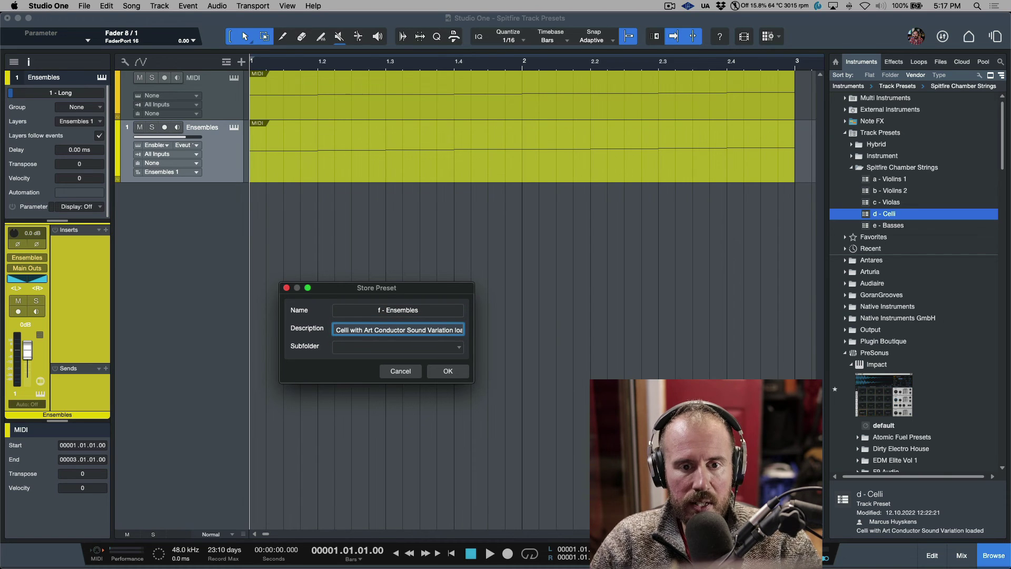
key("BackSpace")
key("BackSpace")
key("BackSpace")
key("BackSpace")
key("BackSpace")
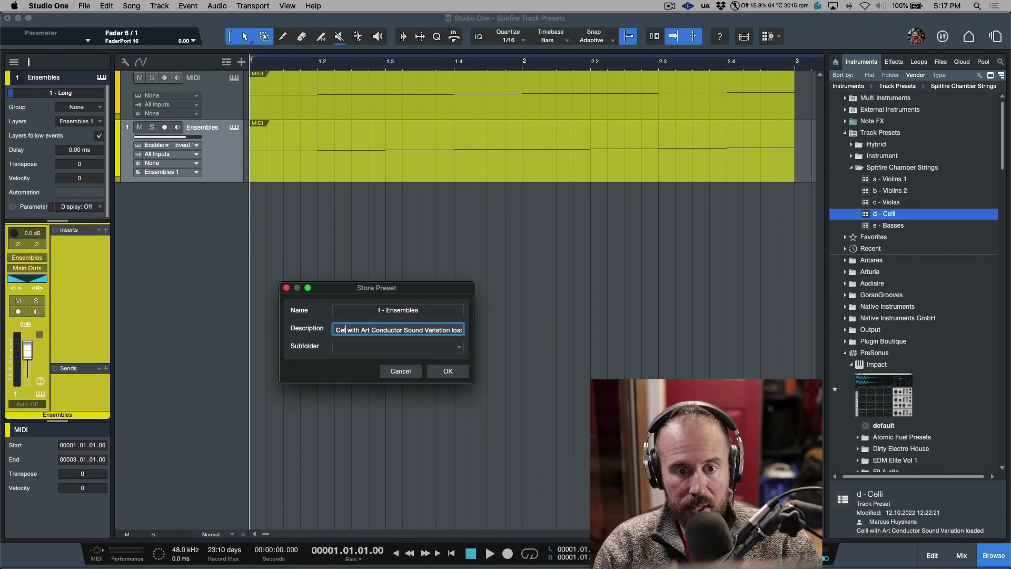
type("Ensembl")
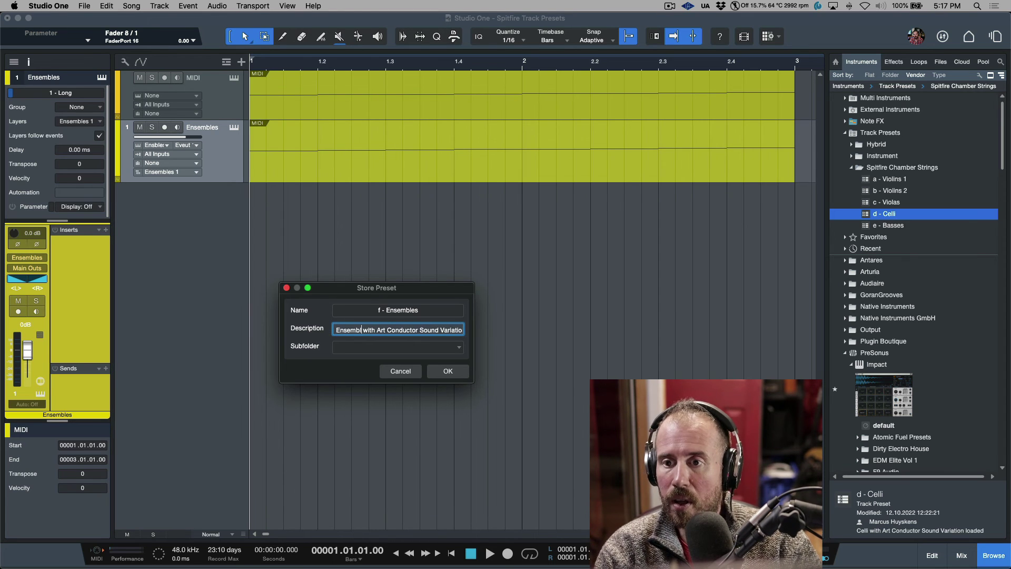
type("e")
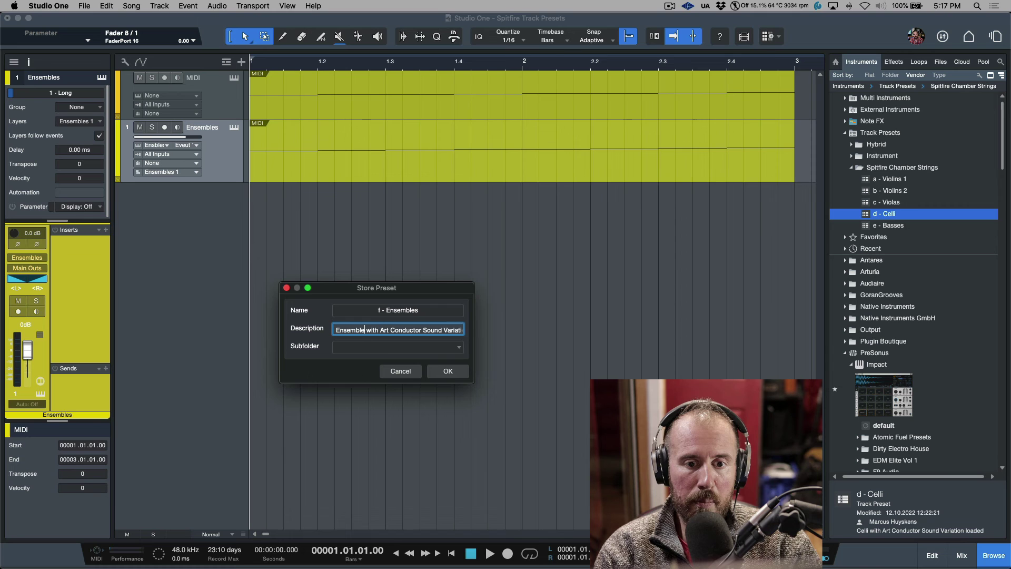
type("s Pathy")
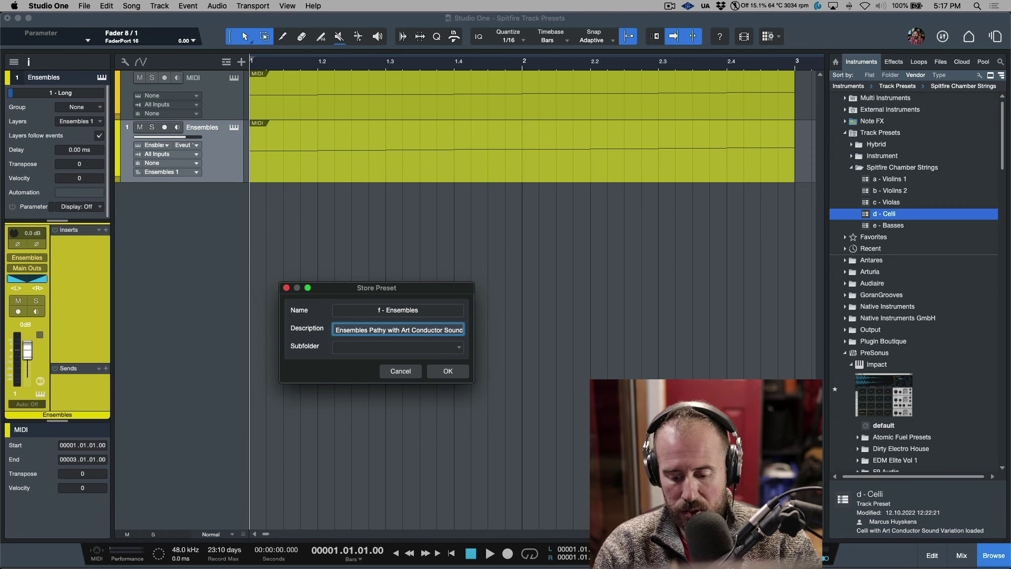
key("BackSpace")
key("BackSpace")
type("ch")
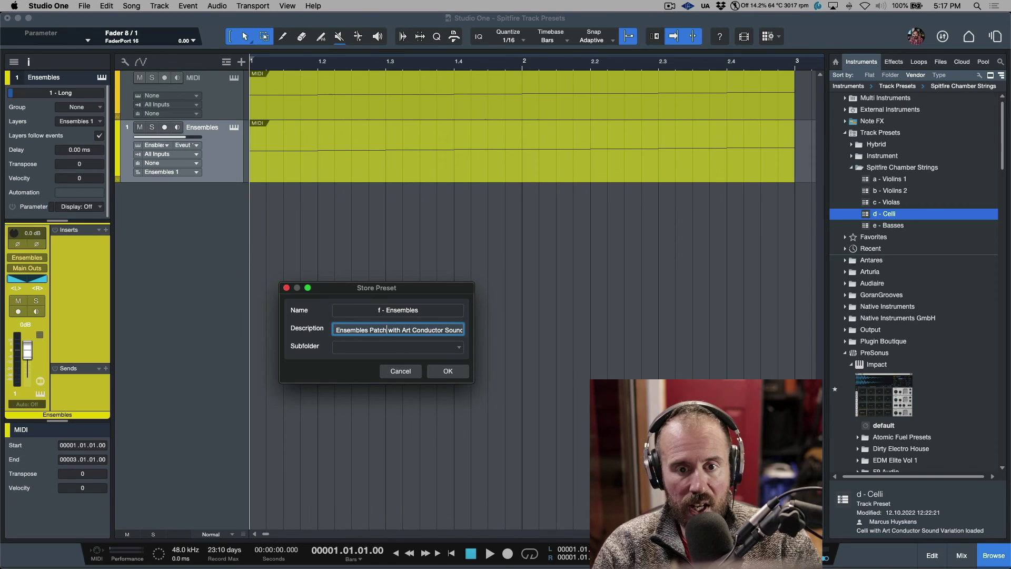
left_click(459, 348)
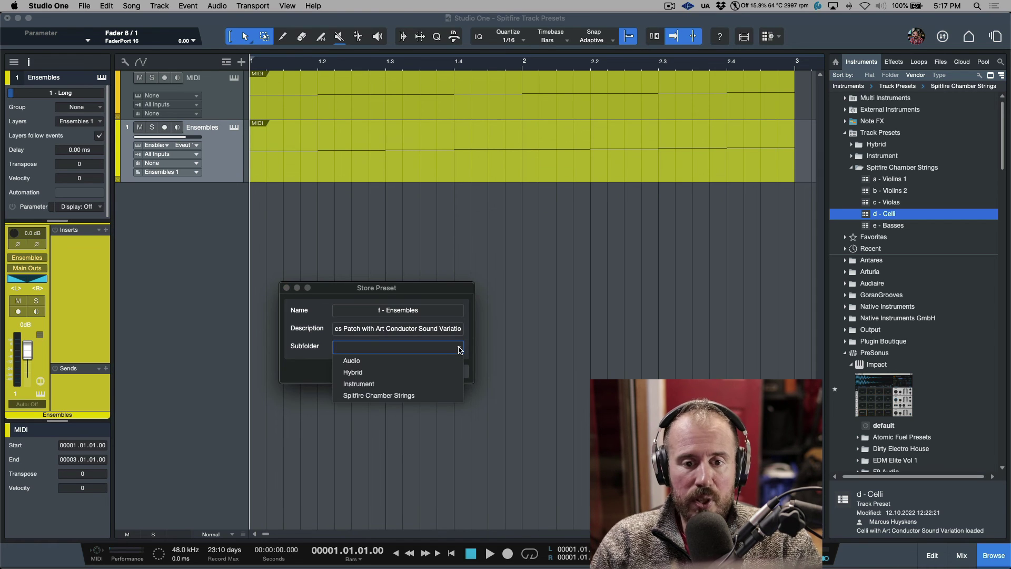
left_click(396, 396)
left_click(463, 373)
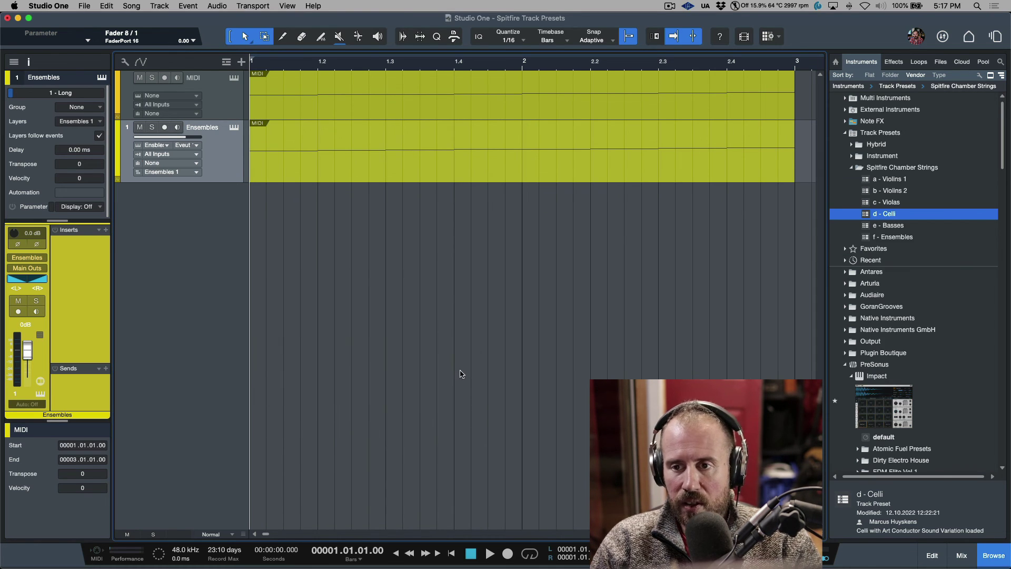
- Delete the Ensembles track, recreate it from the f - Ensembles preset, and enable record and monitoring
right_click(219, 166)
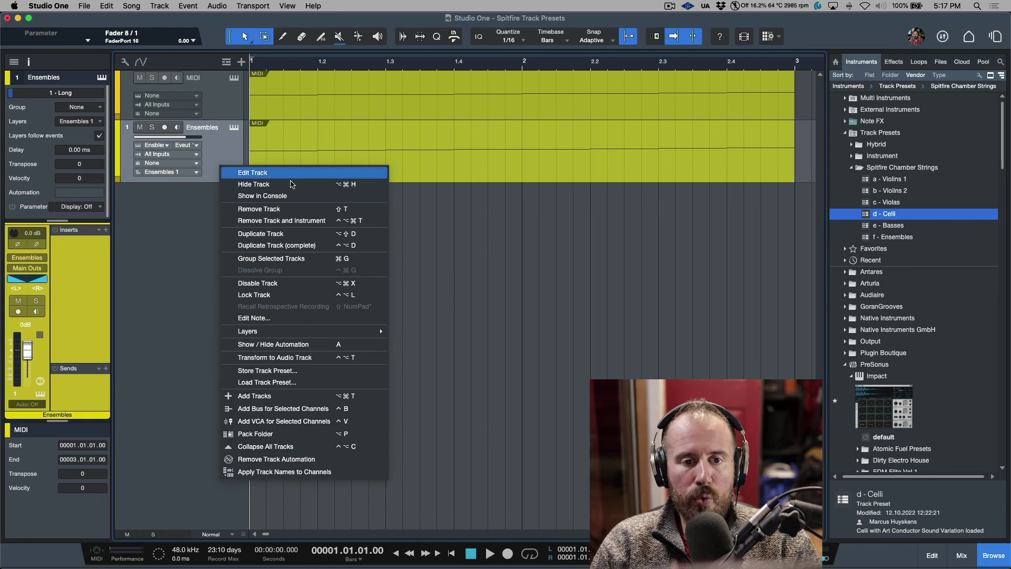
key("Escape")
key("Delete")
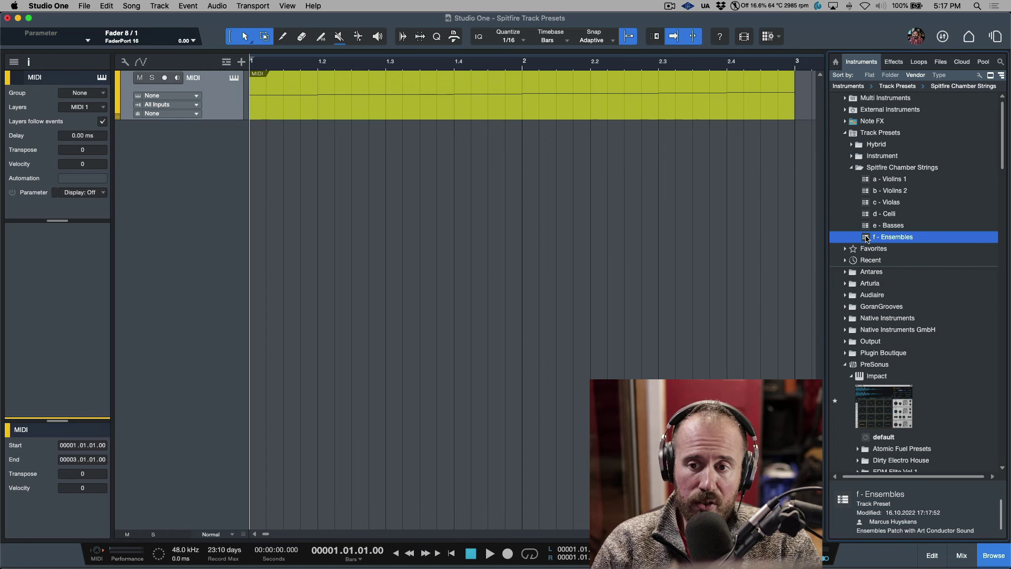
left_click_drag(866, 238, 720, 242)
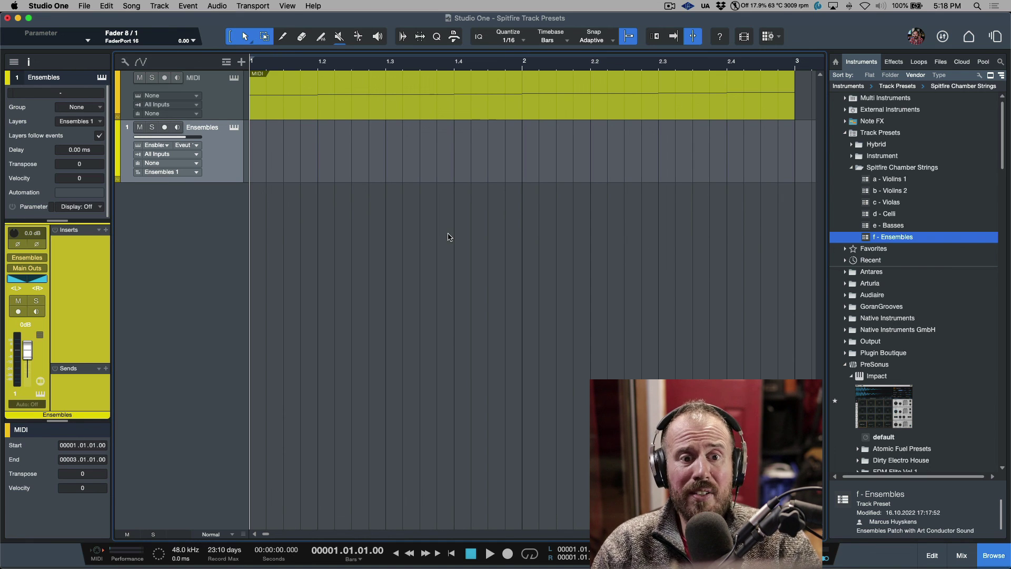
left_click(165, 129)
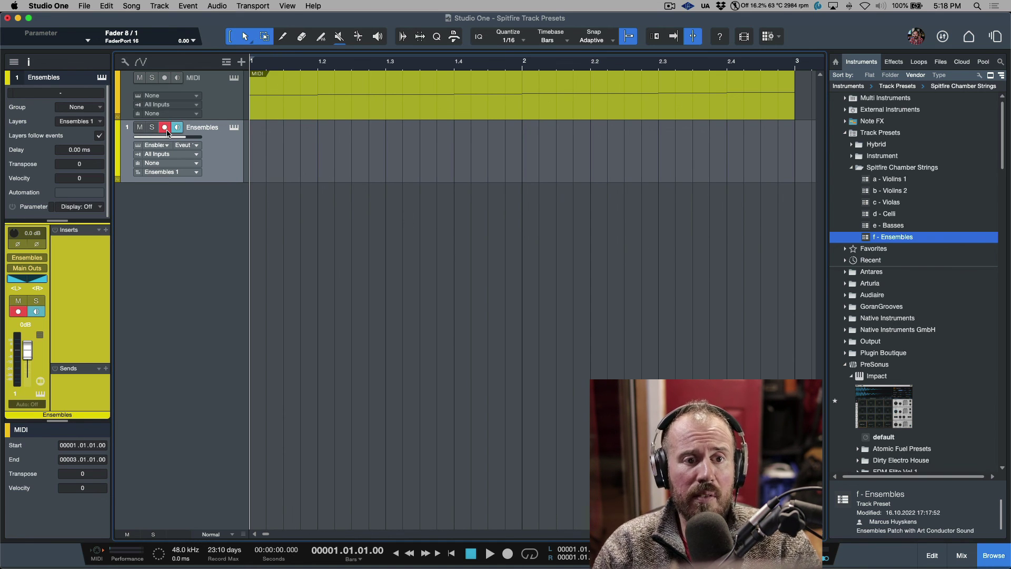